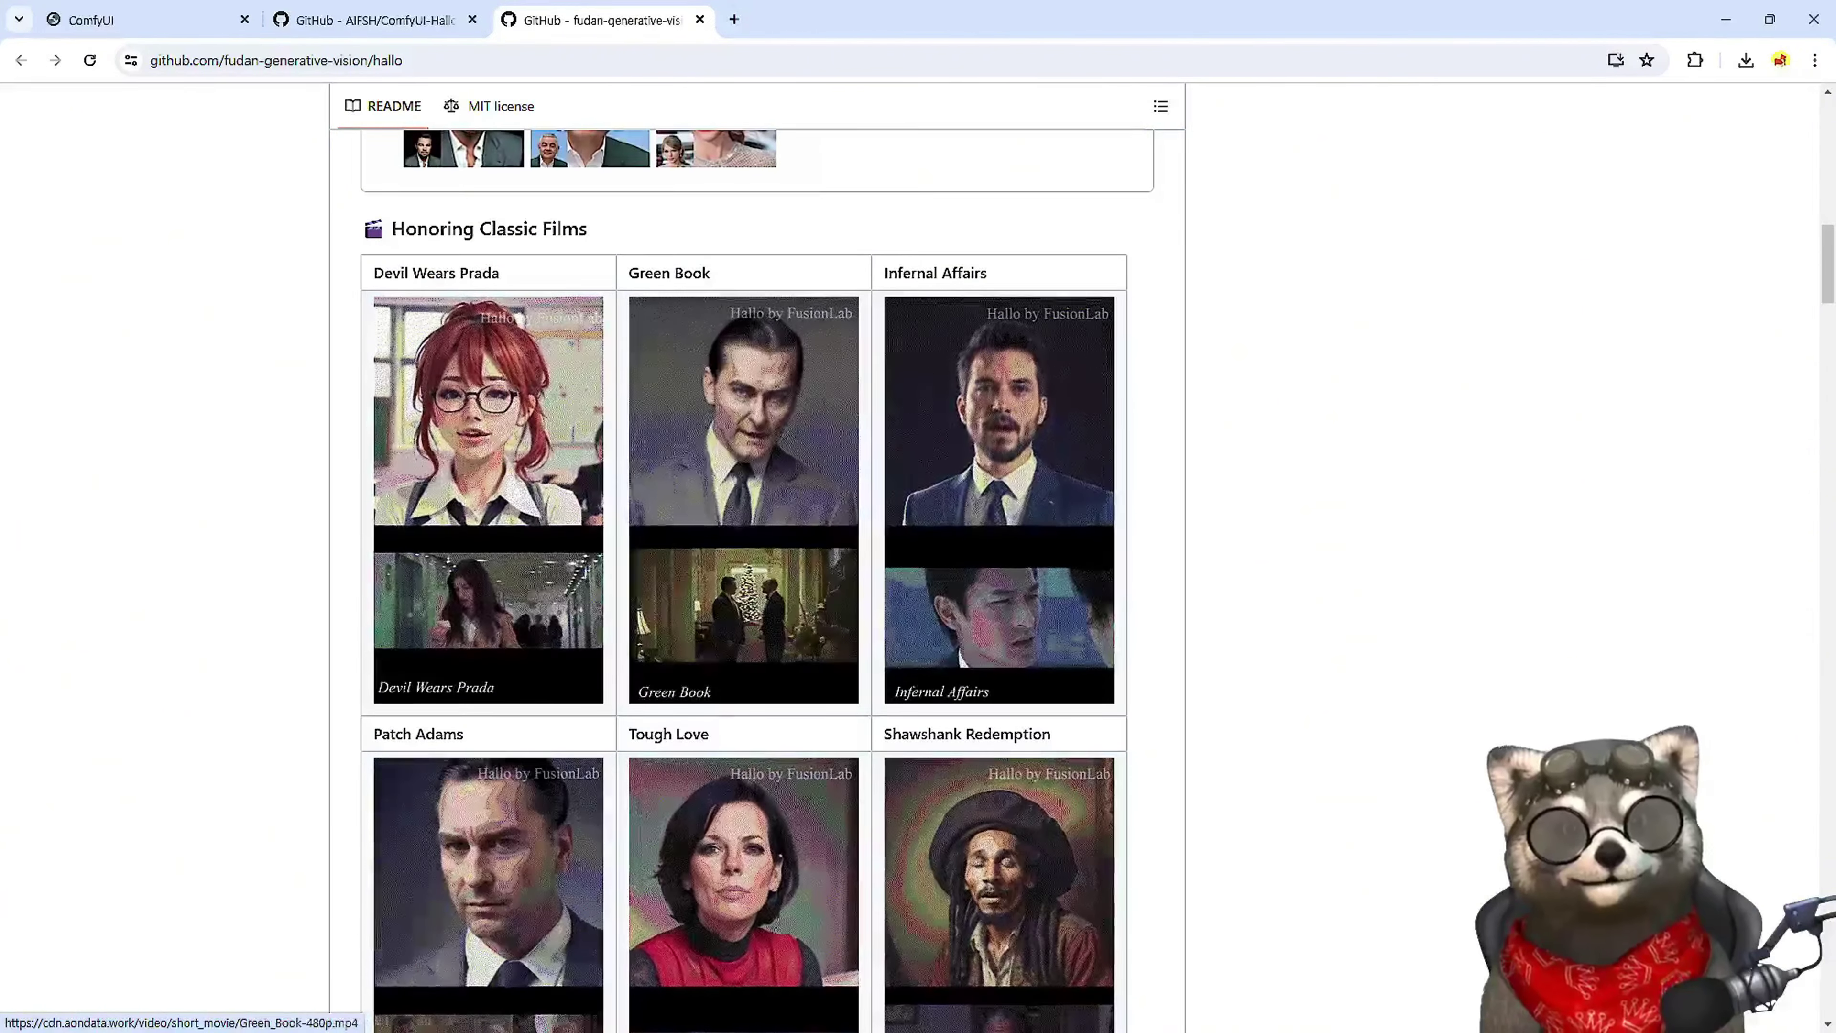
# - Review the film examples, architecture diagram and installation section in the fudan-generative-vision/hallo README
pyautogui.scroll(-20, 489, 499)
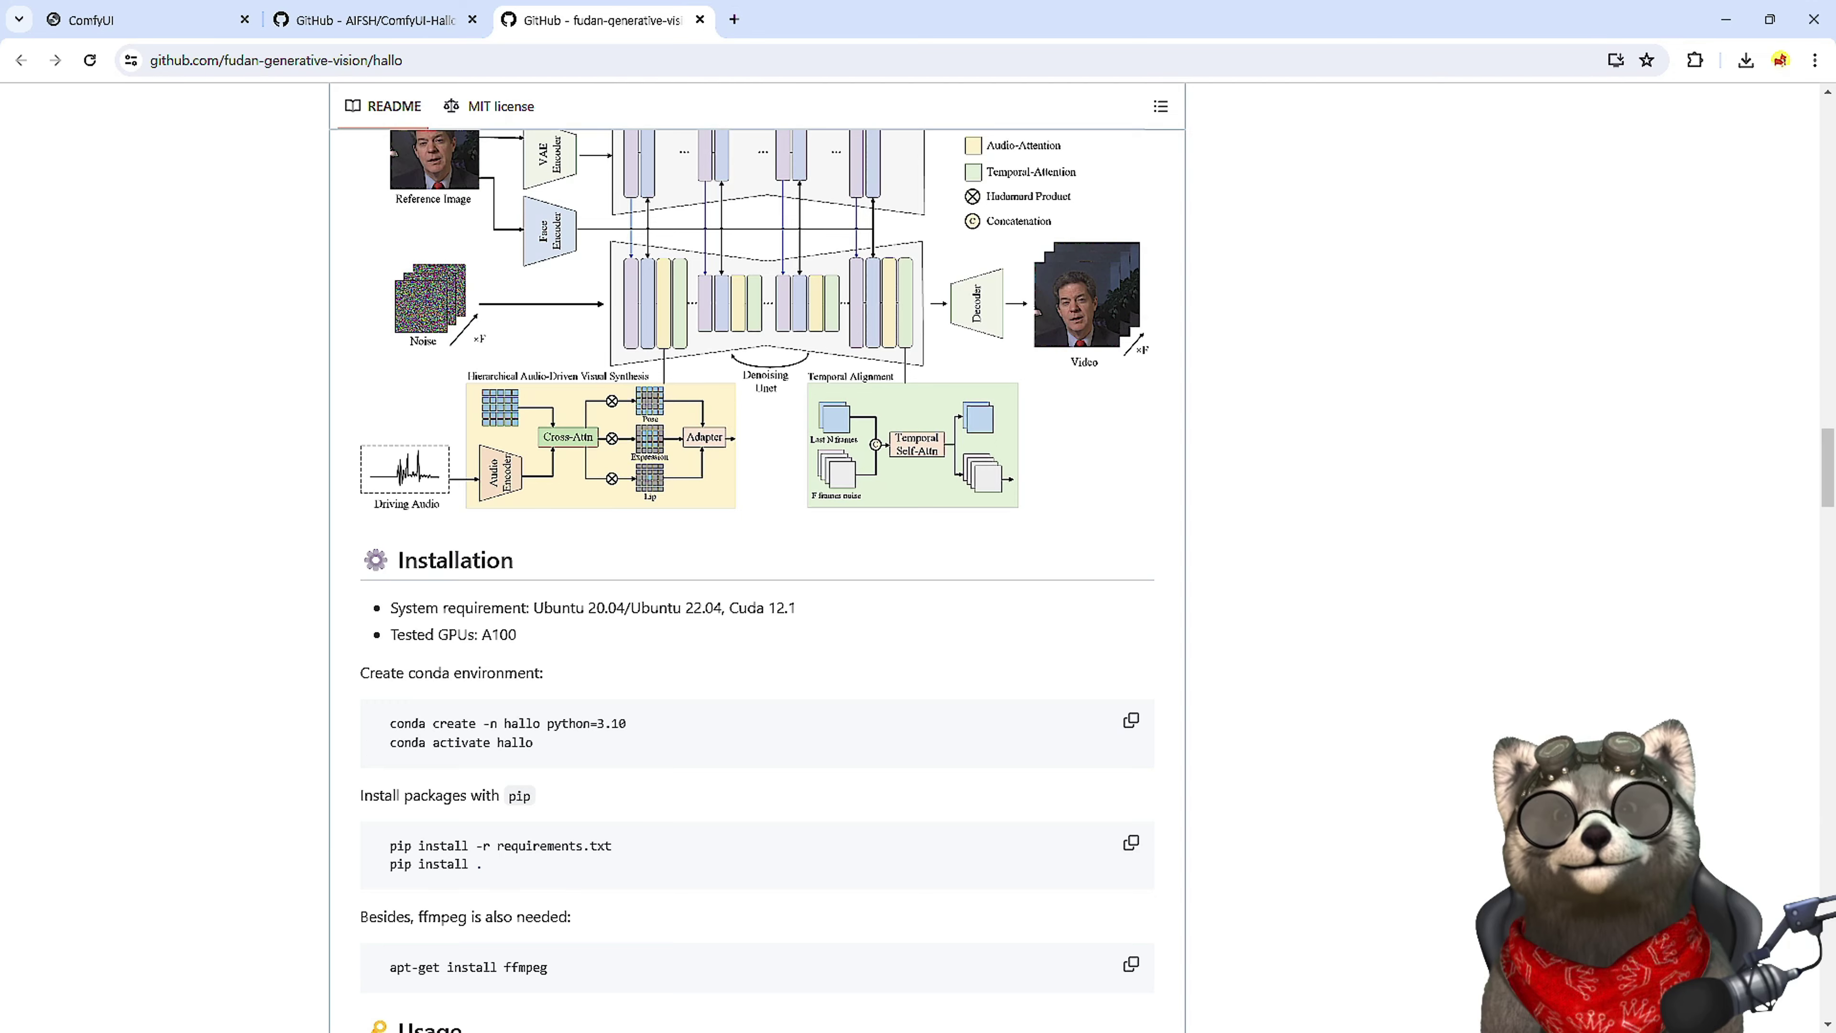
pyautogui.scroll(-5, 757, 557)
pyautogui.hotkey('ctrl', 'shift', 'Tab')
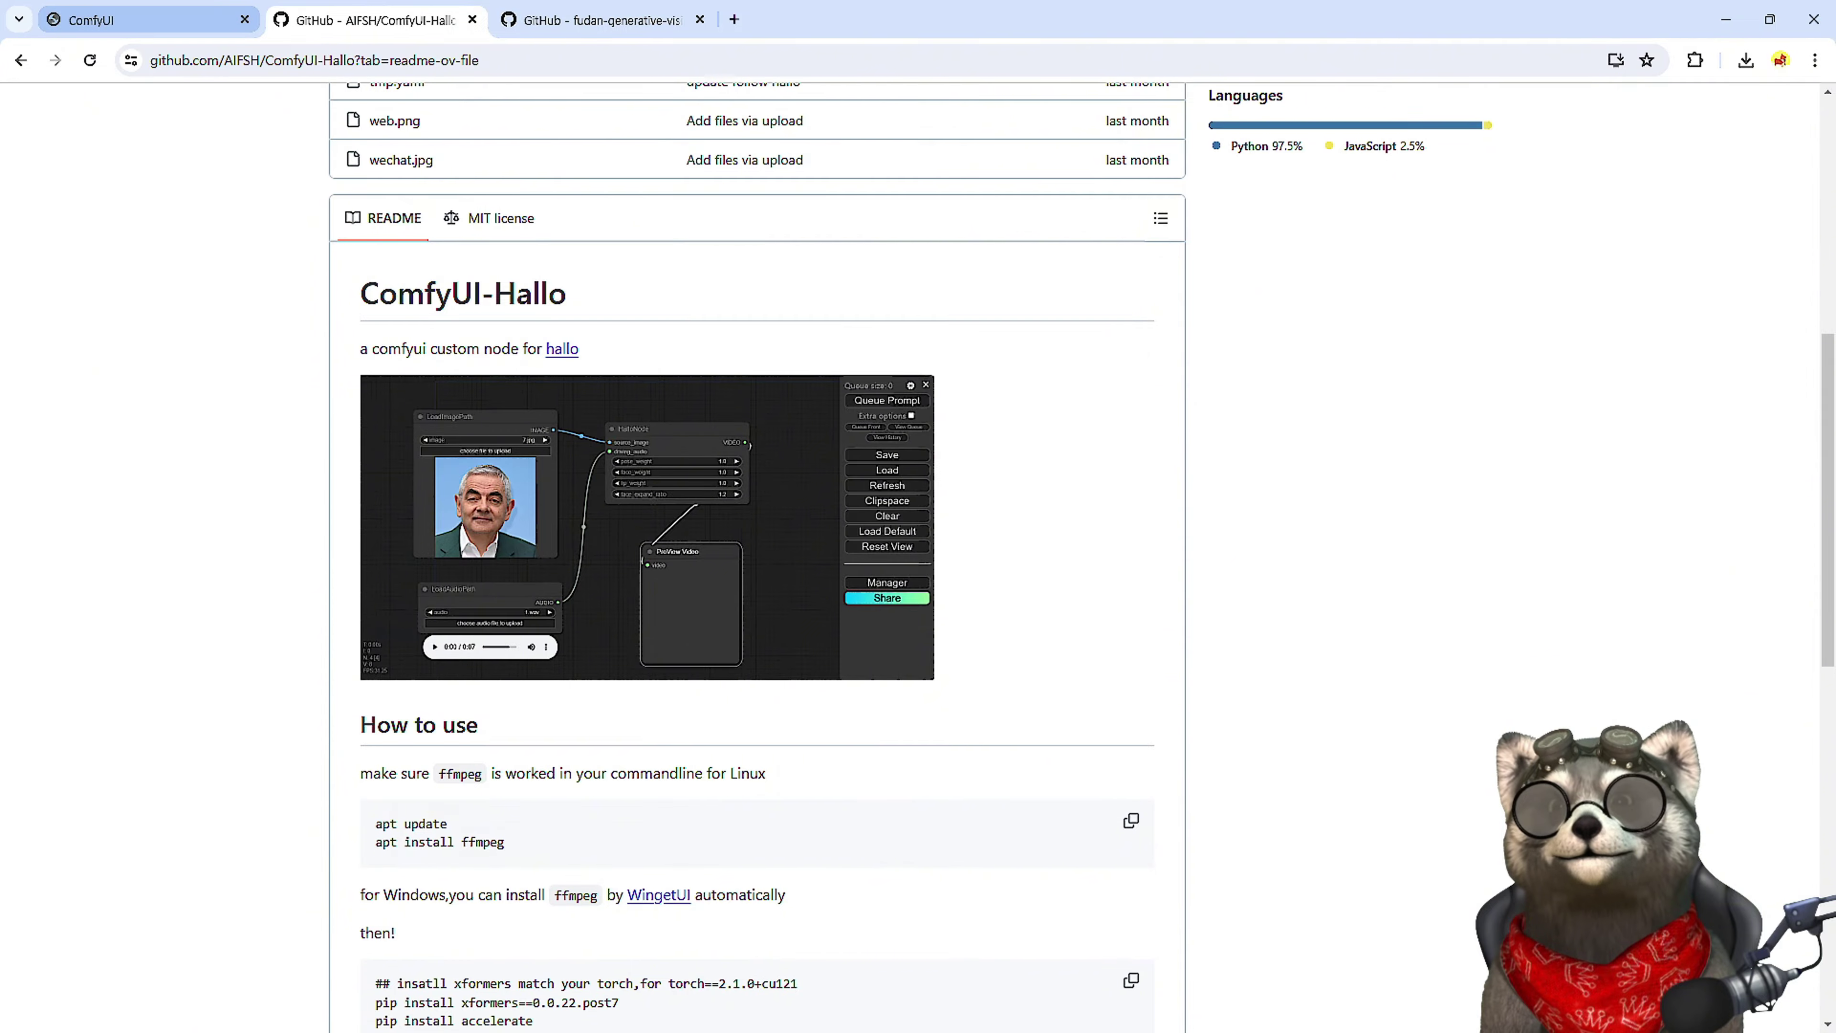
# - Switch to ComfyUI and search the custom node list for hallo
pyautogui.hotkey('ctrl', 'shift', 'Tab')
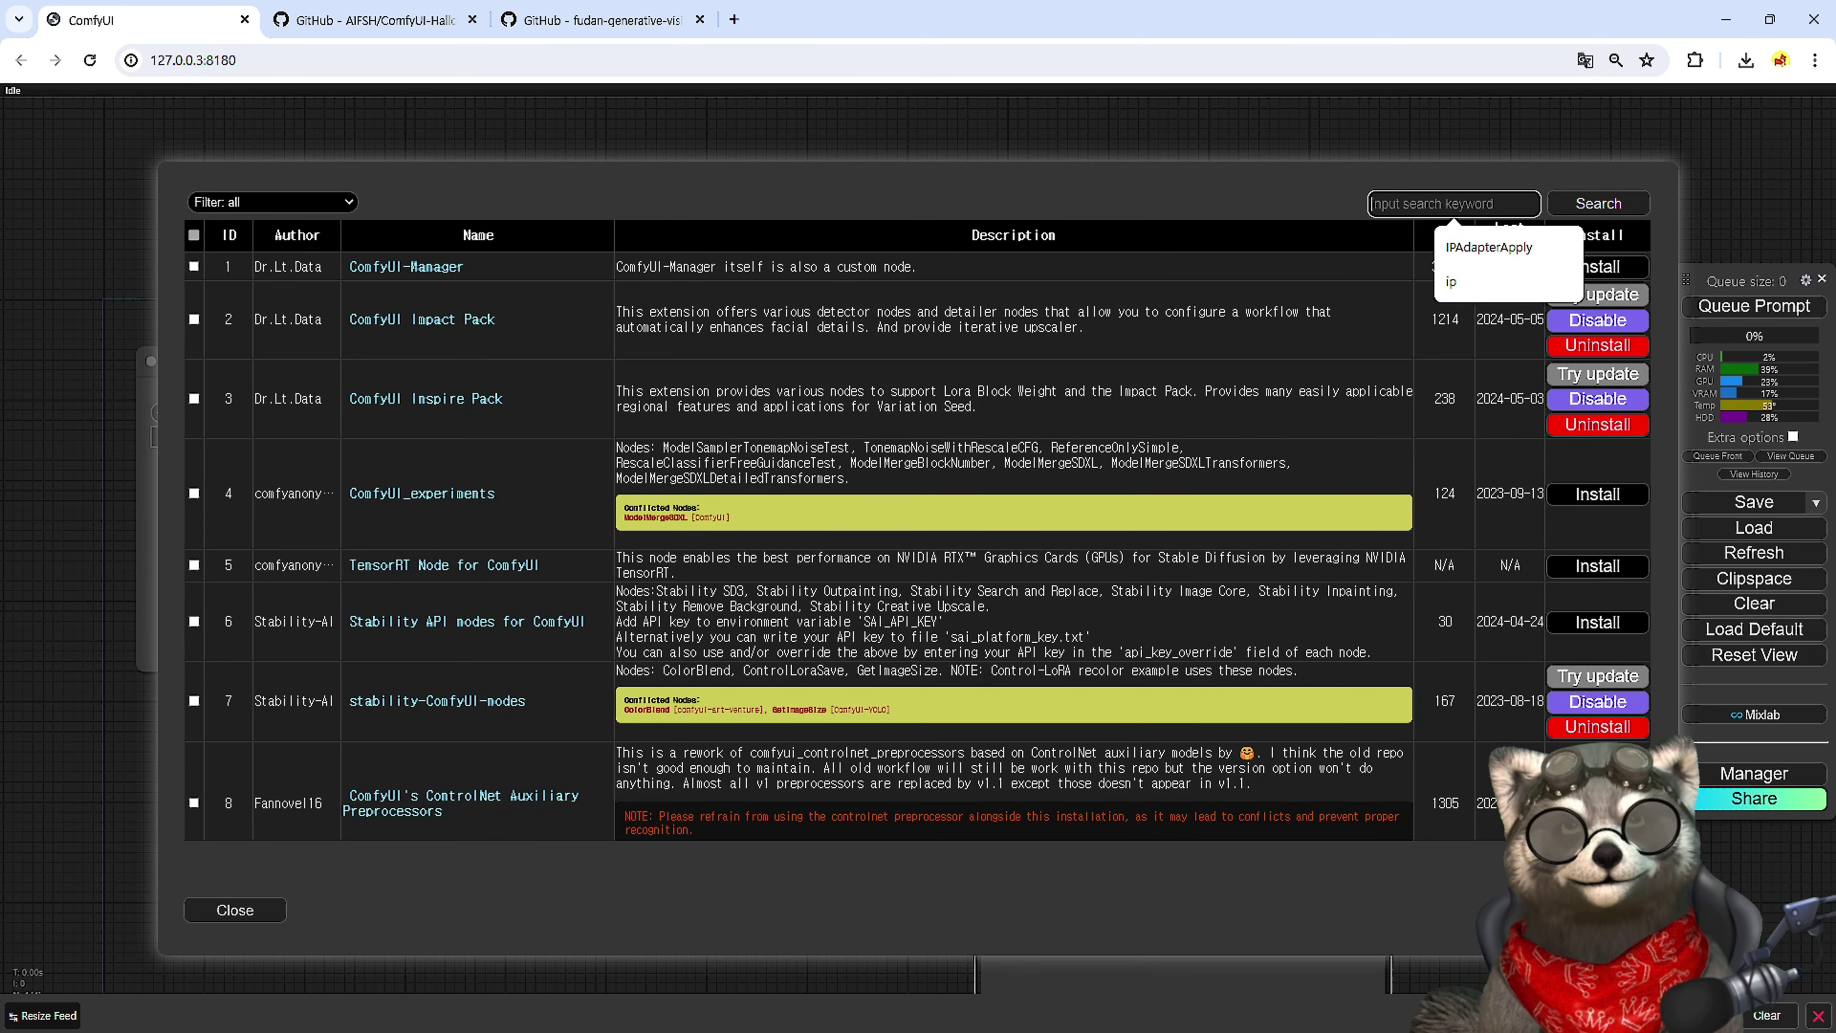
pyautogui.write('hallo')
pyautogui.press('Return')
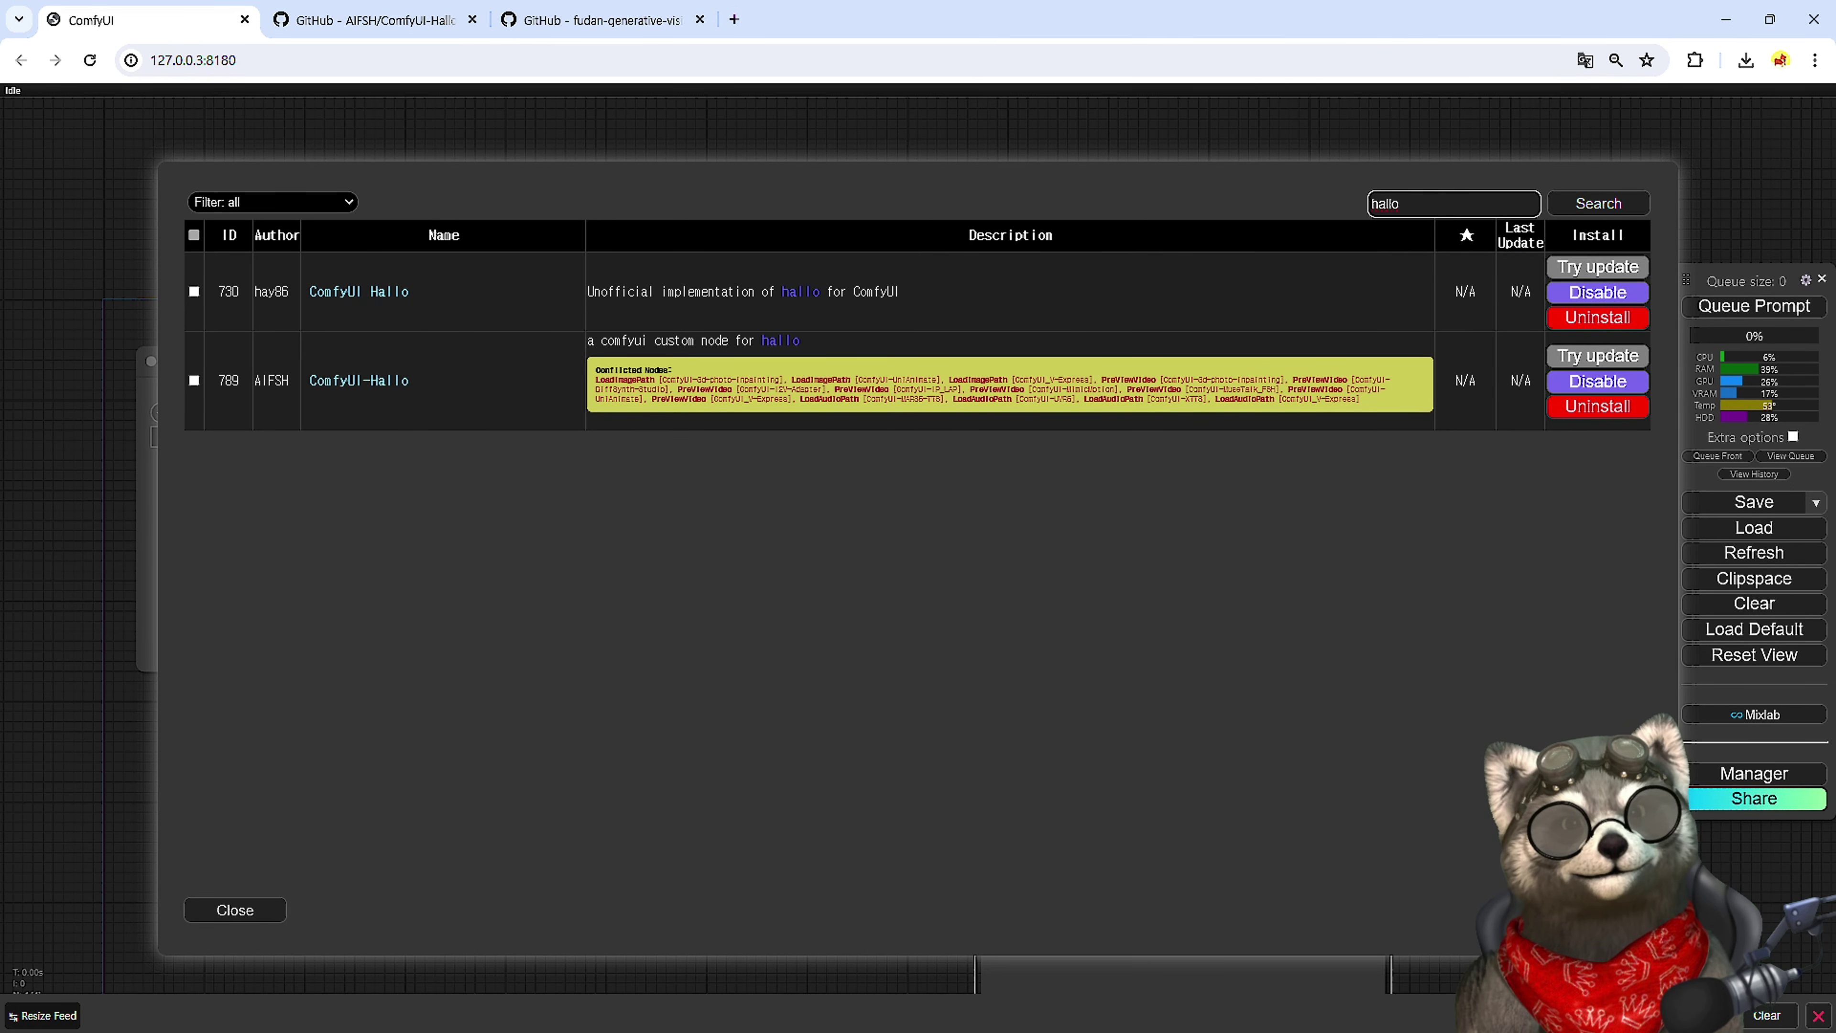
# - Open the GitHub repository of the ComfyUI-Hallo node by author AIFSH and look through its README
pyautogui.moveTo(253, 381); pyautogui.dragTo(281, 380)
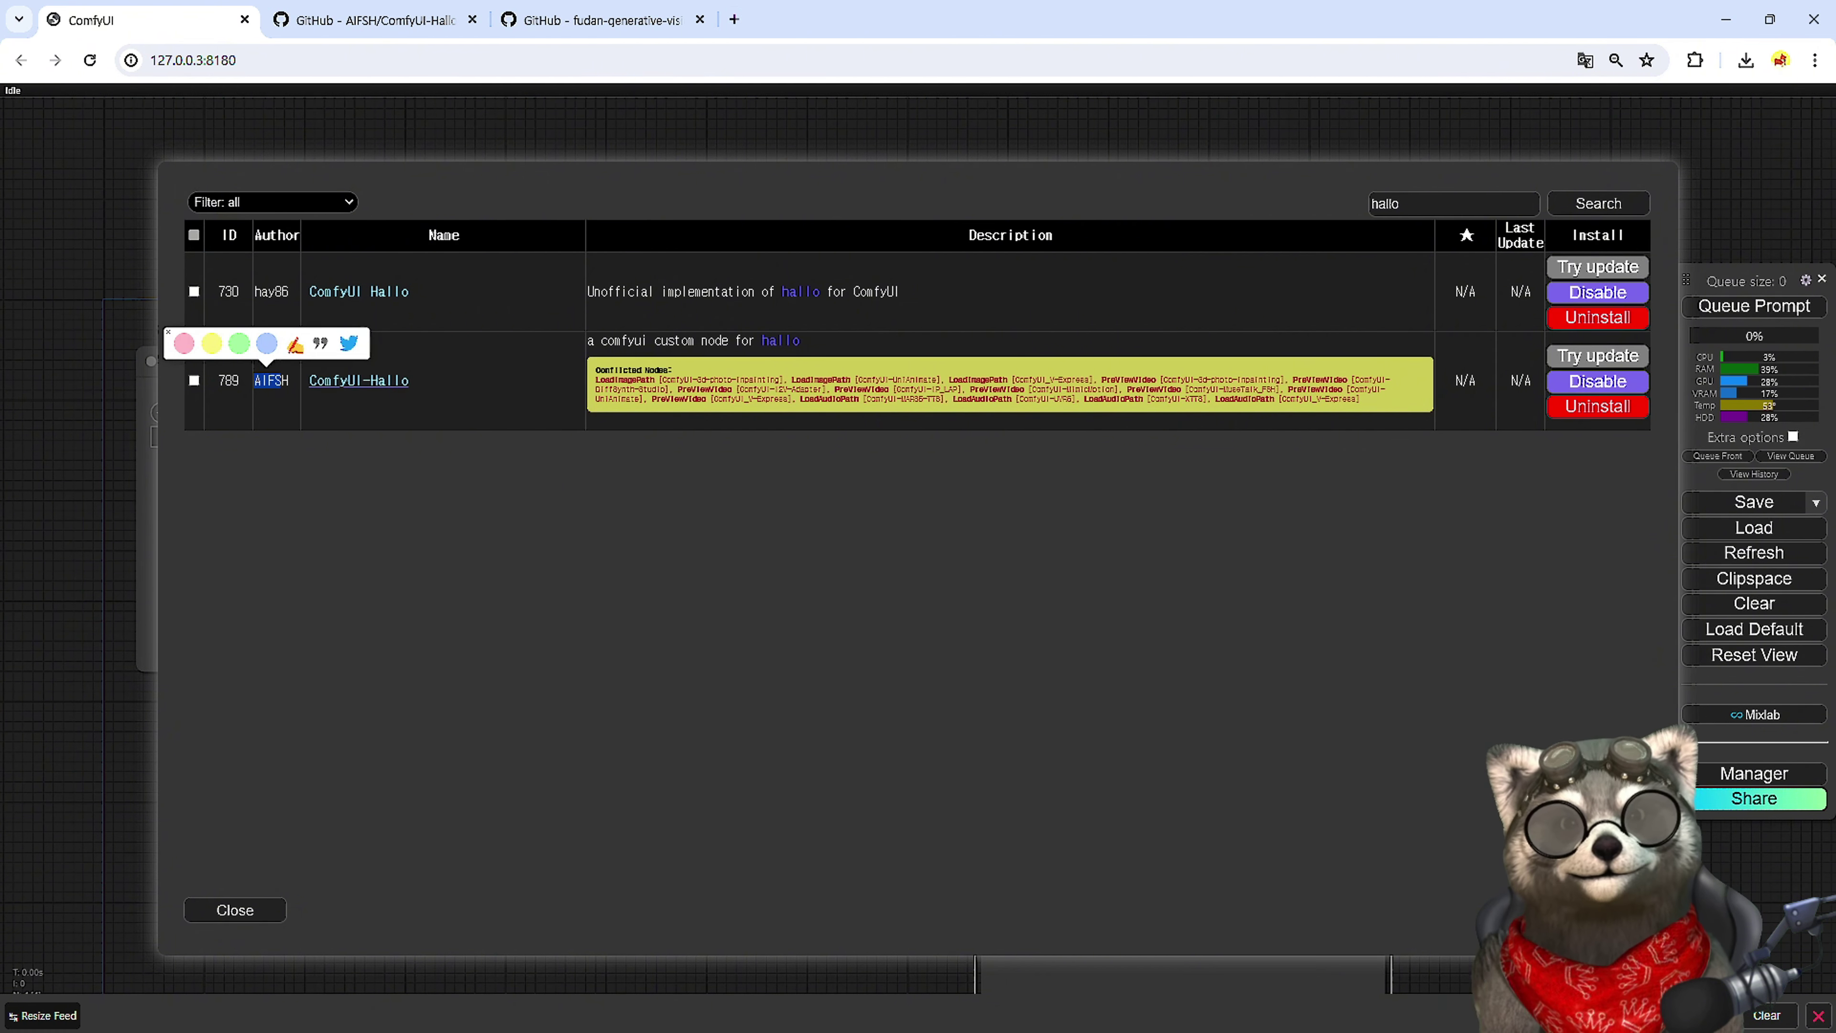
pyautogui.click(359, 380)
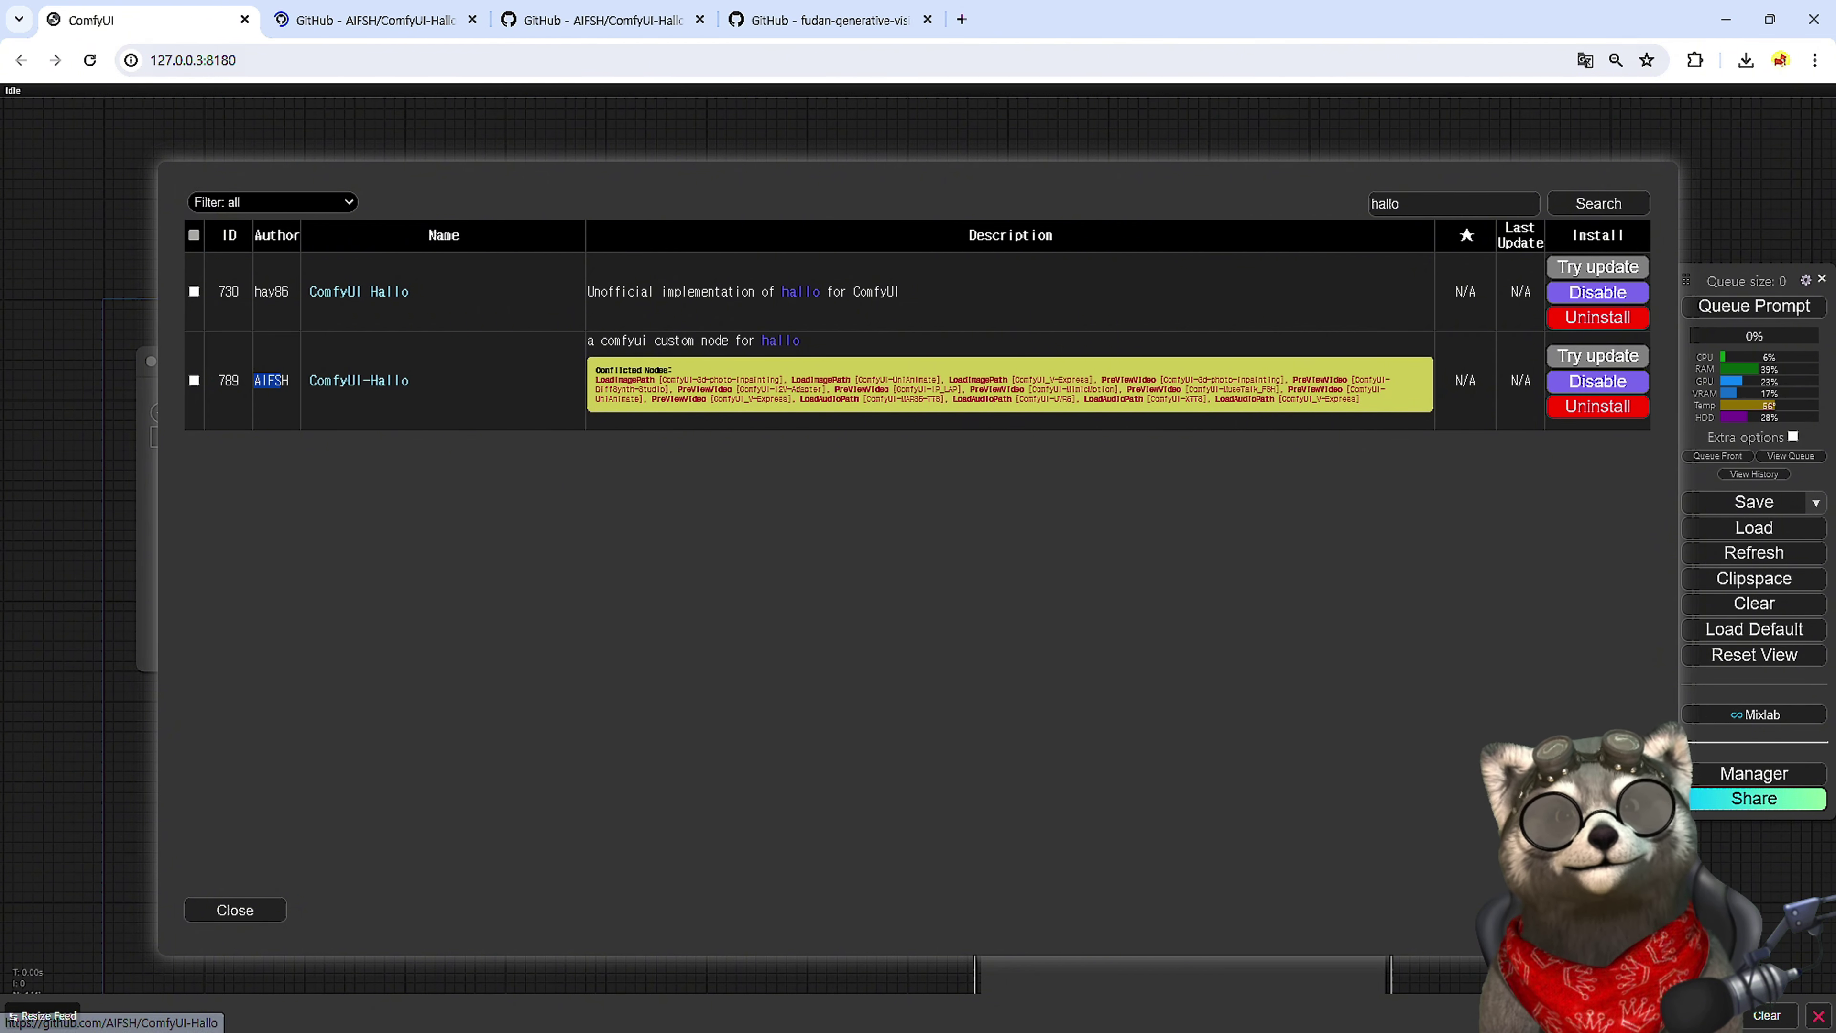
pyautogui.scroll(-5, 647, 715)
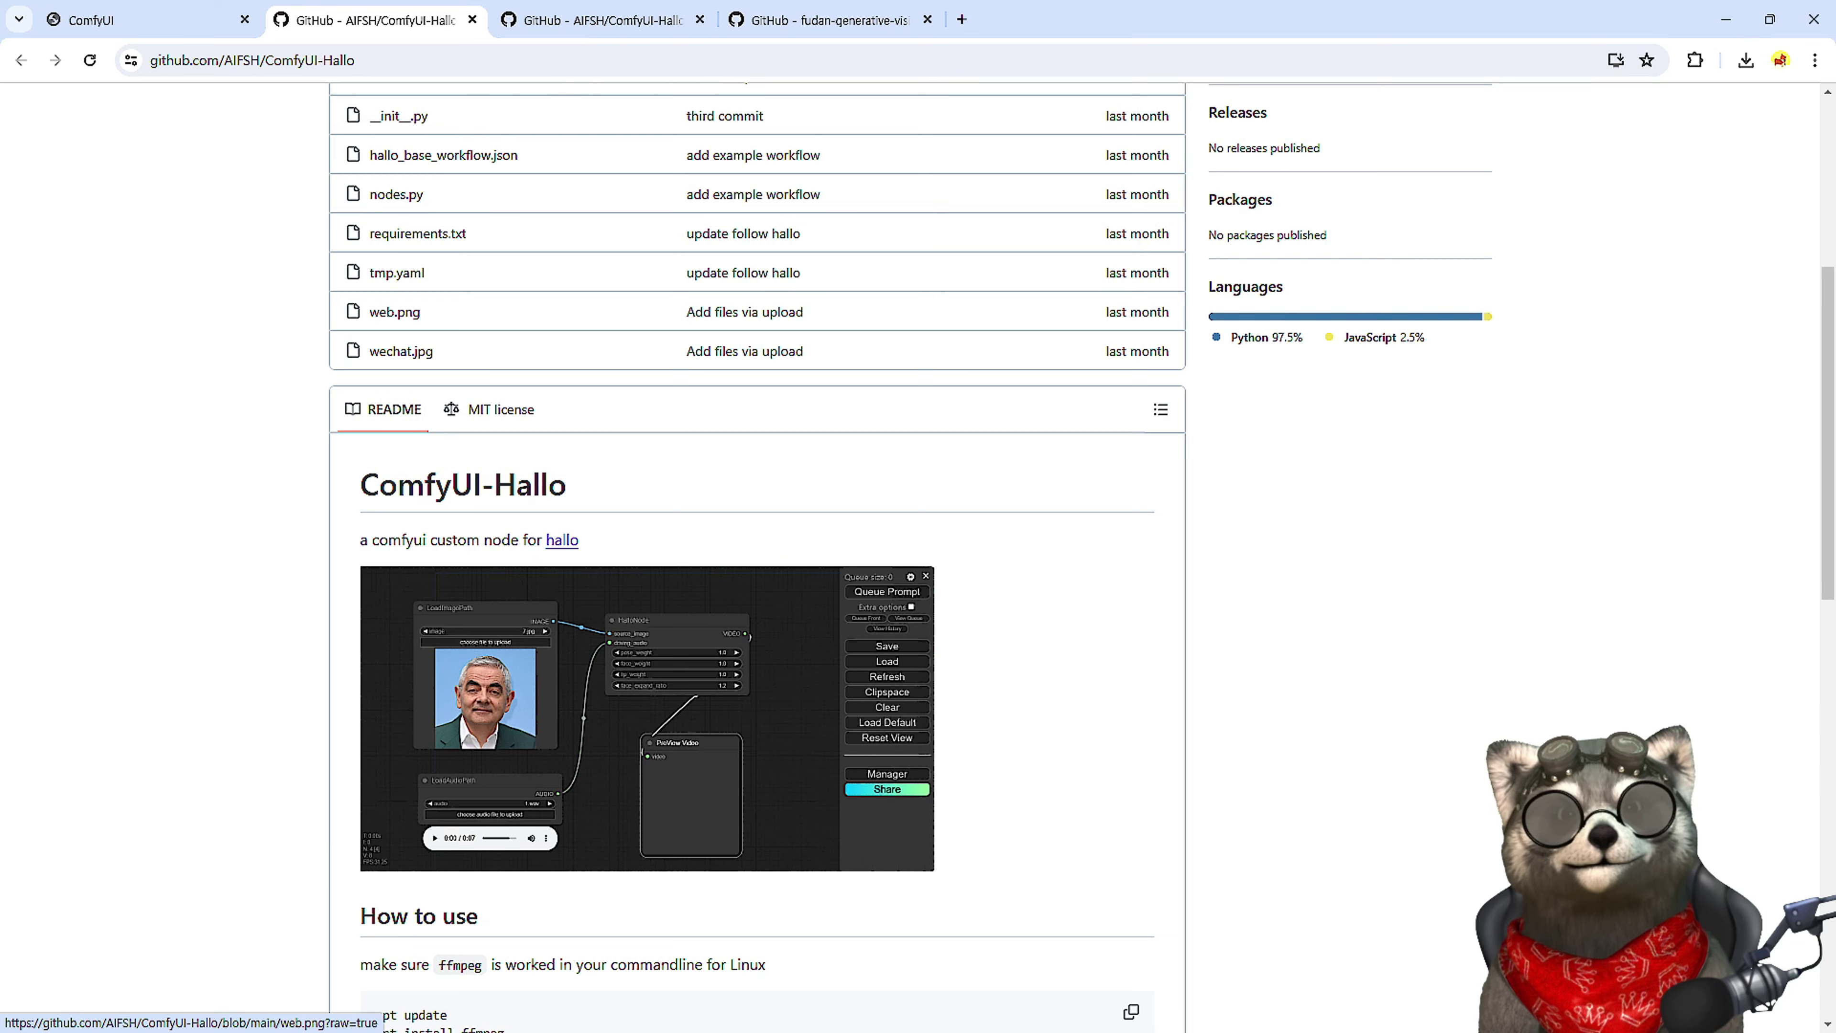
pyautogui.scroll(-3, 647, 578)
# - Return to ComfyUI and reopen the custom node list filtered by hallo from the manager
pyautogui.hotkey('ctrl', 'shift', 'Tab')
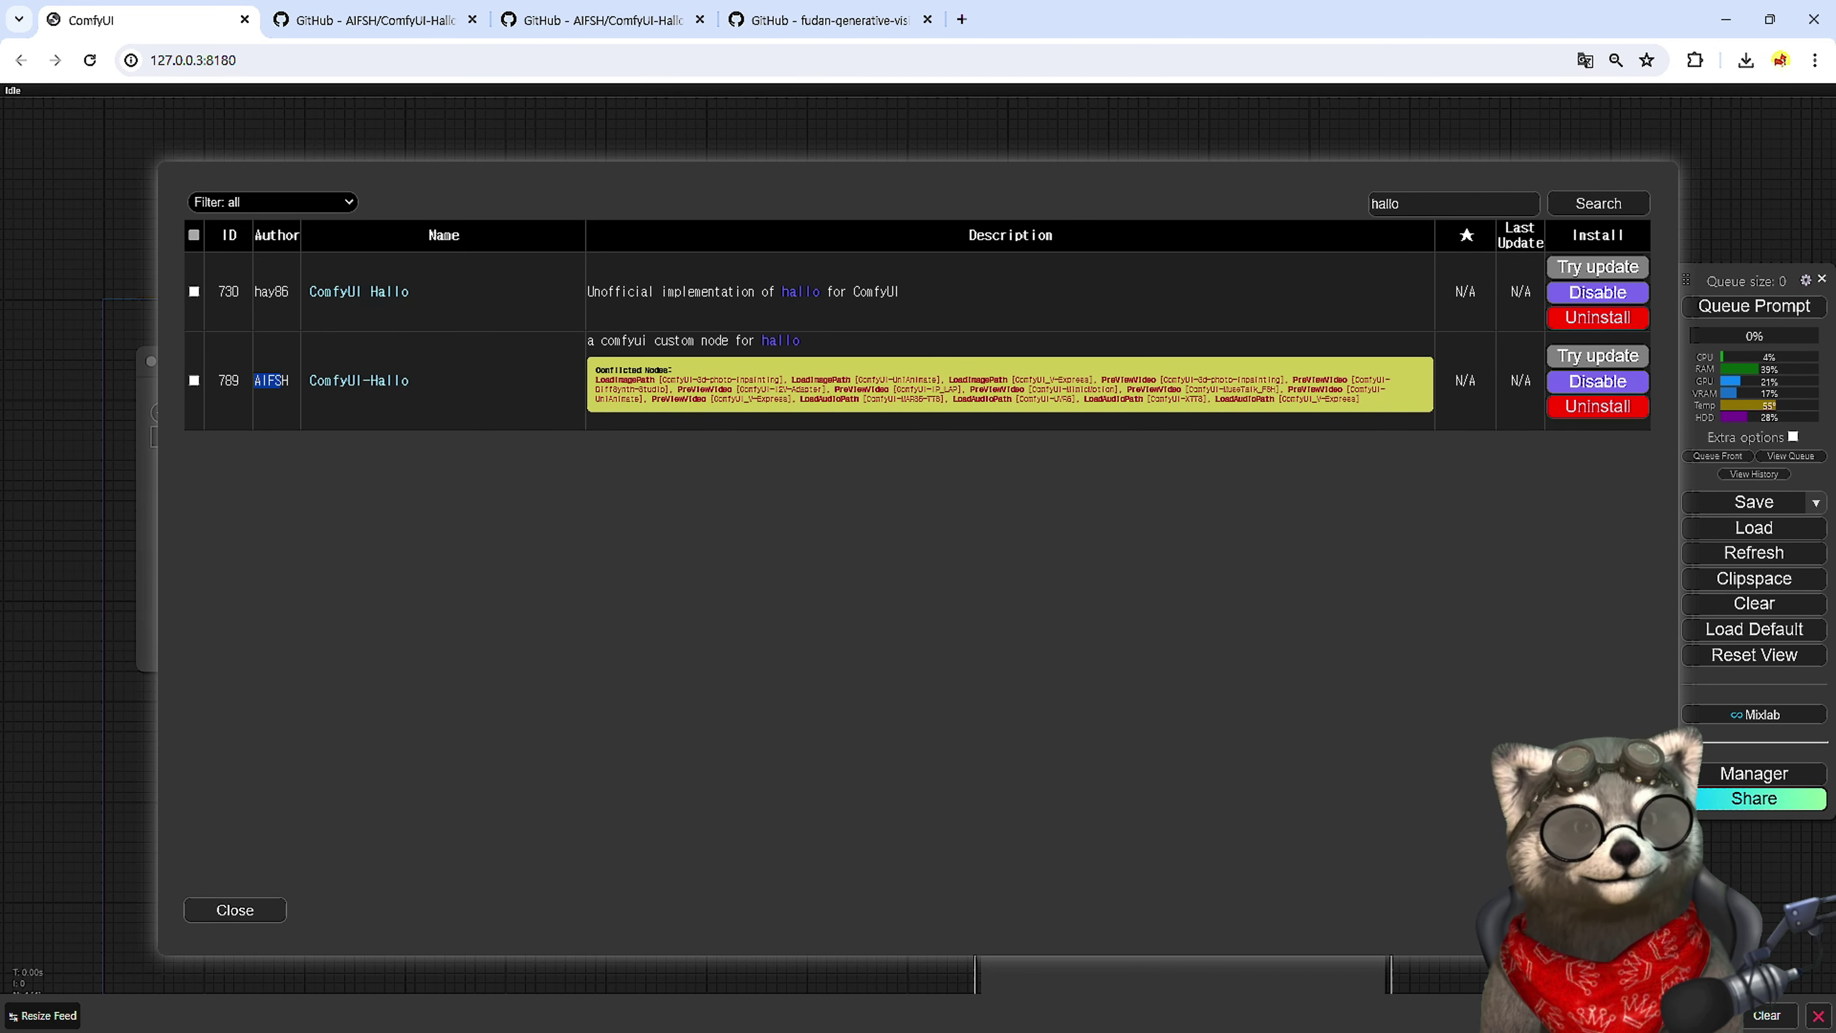
pyautogui.press('Escape')
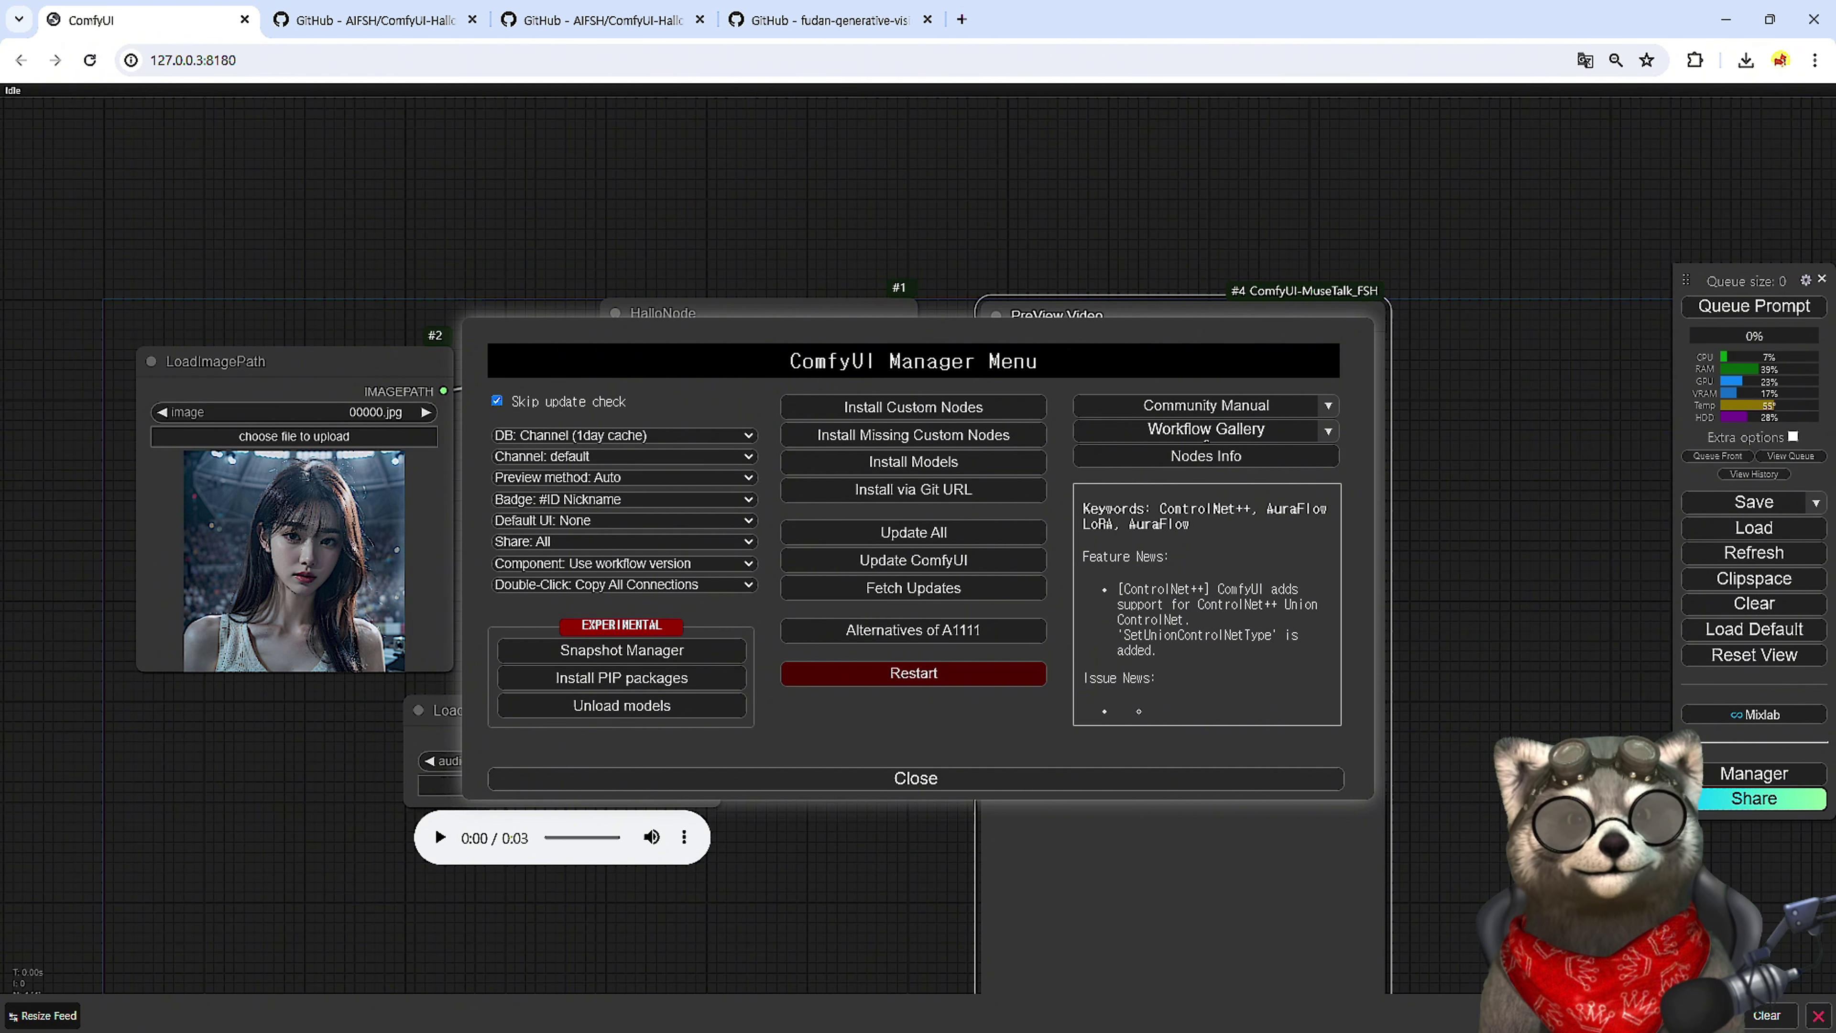
pyautogui.click(913, 406)
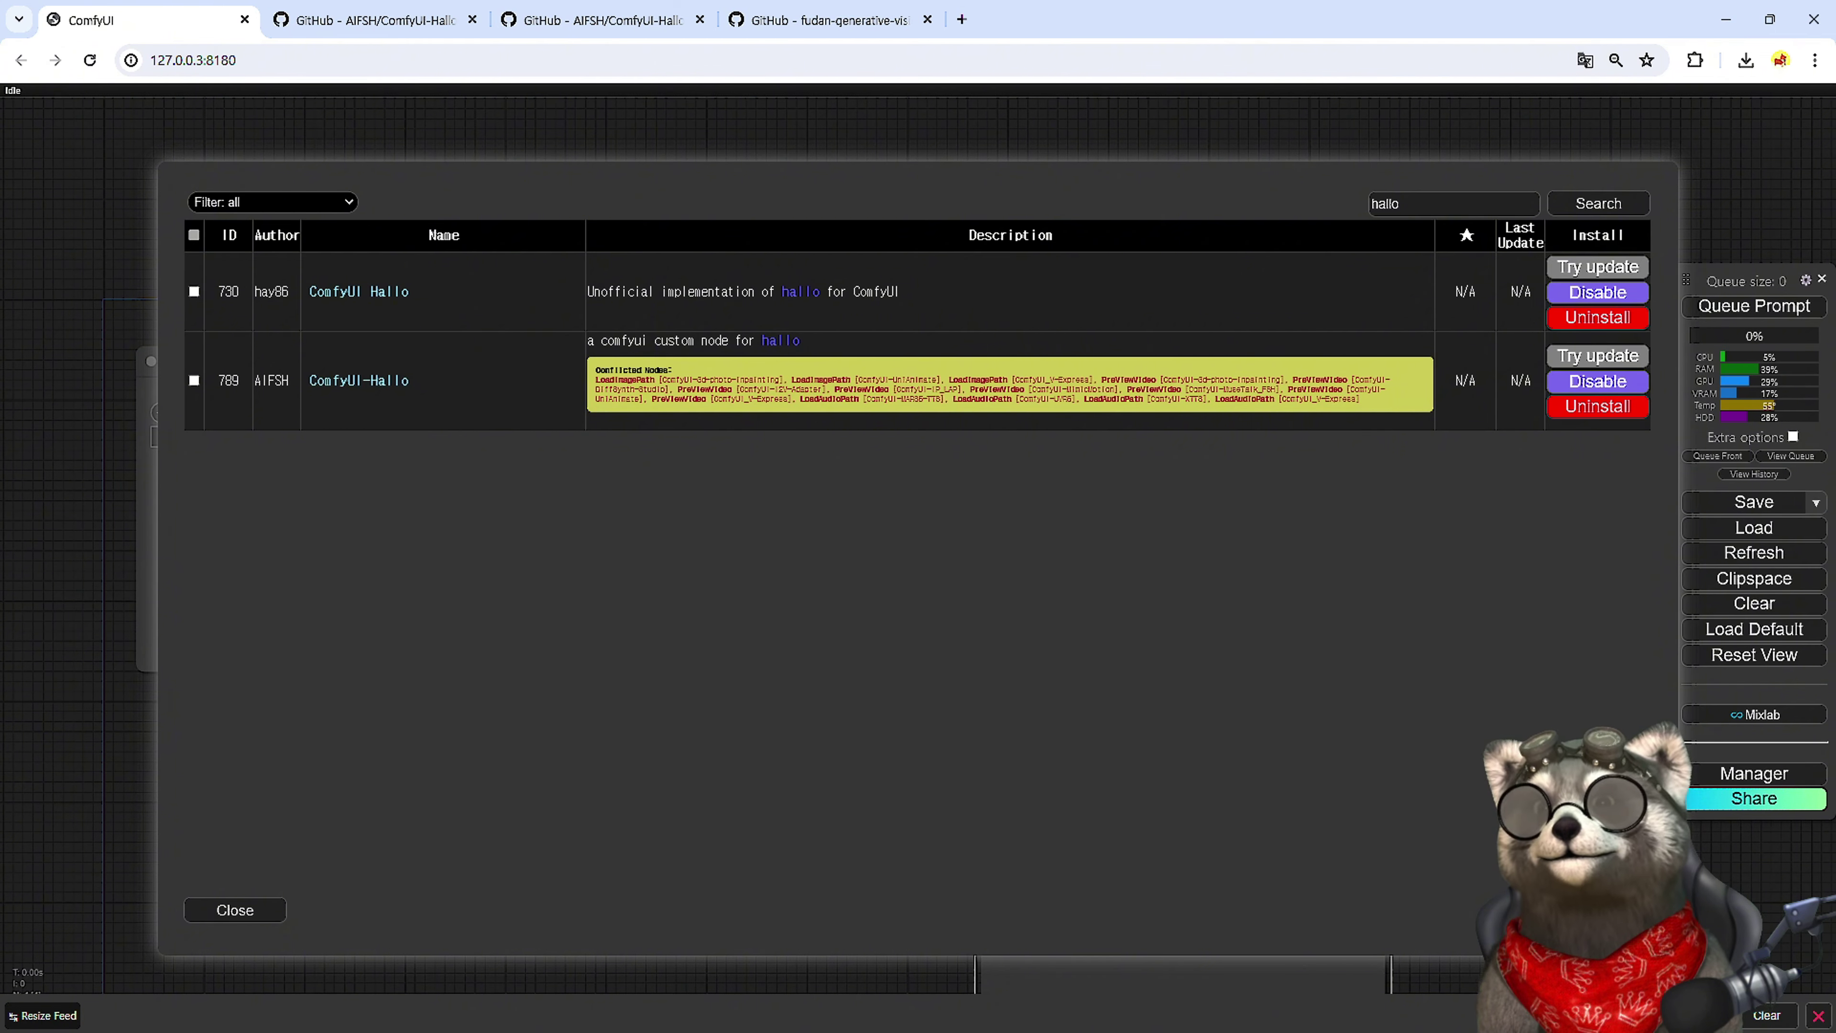
# - Open requirements.txt in the AIFSH ComfyUI-Hallo repository and highlight its entire package list
pyautogui.hotkey('ctrl', '2')
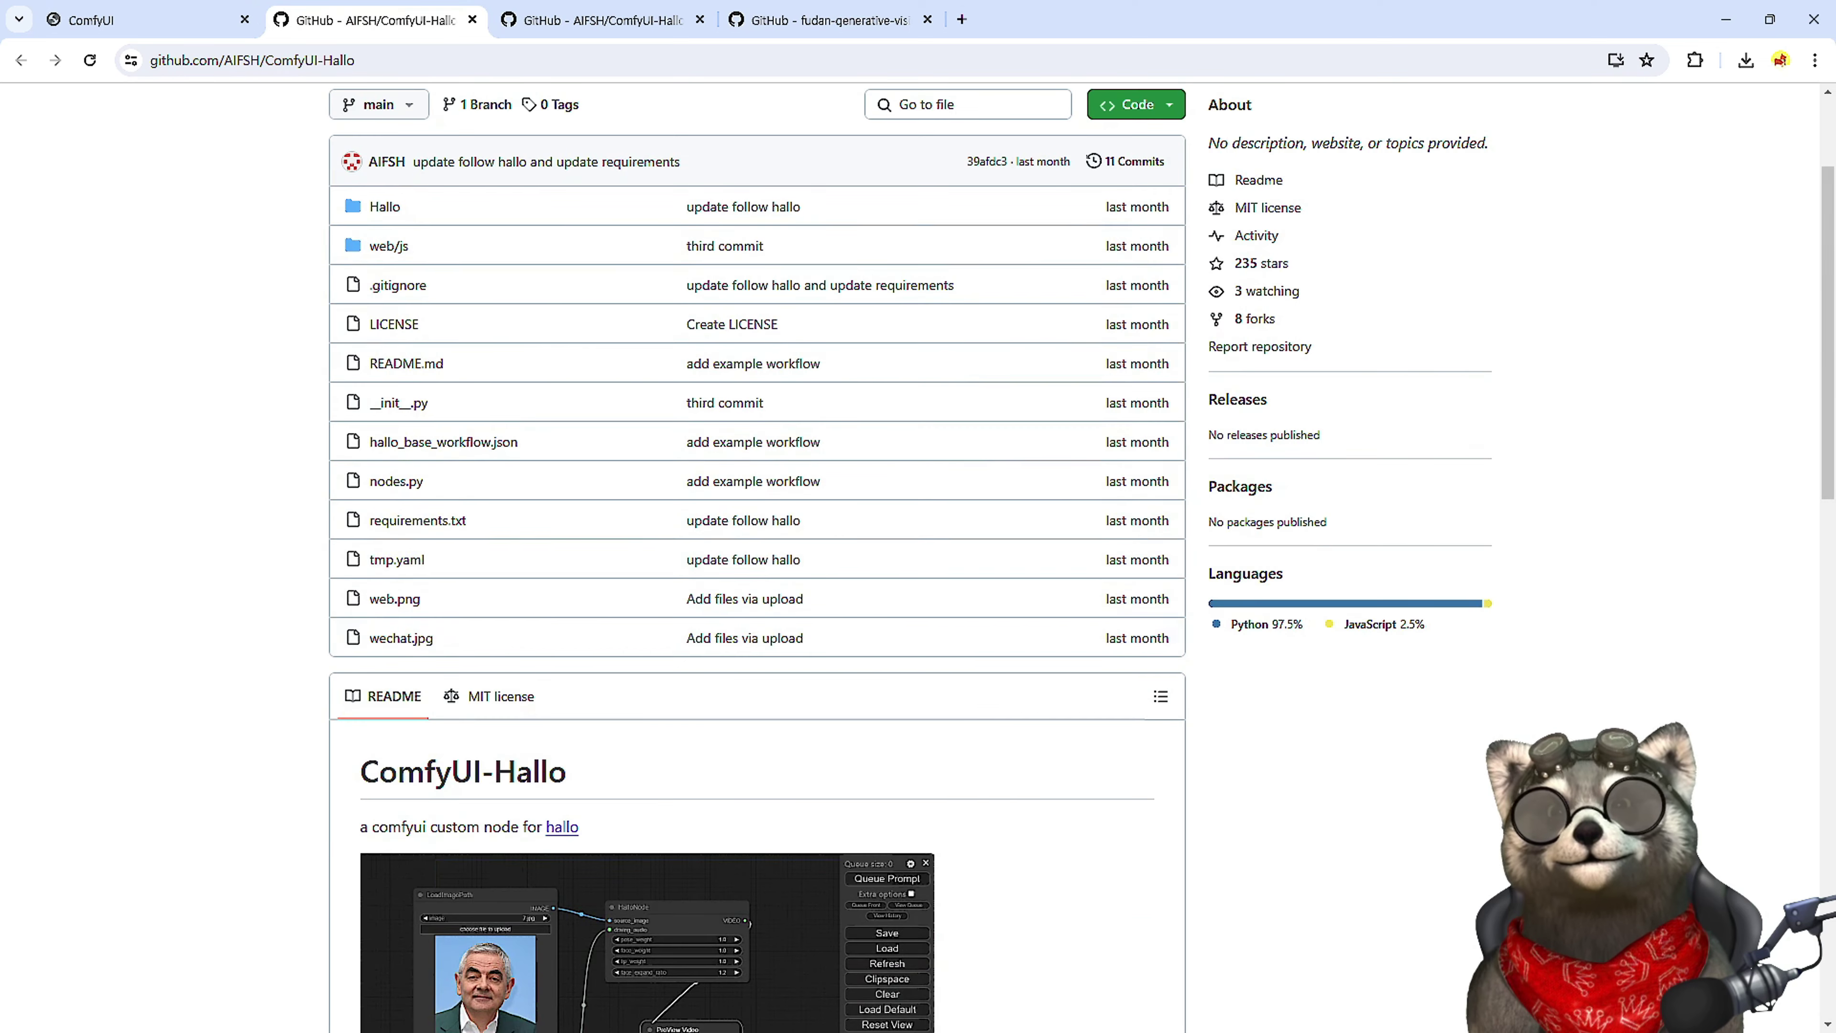
pyautogui.click(390, 525)
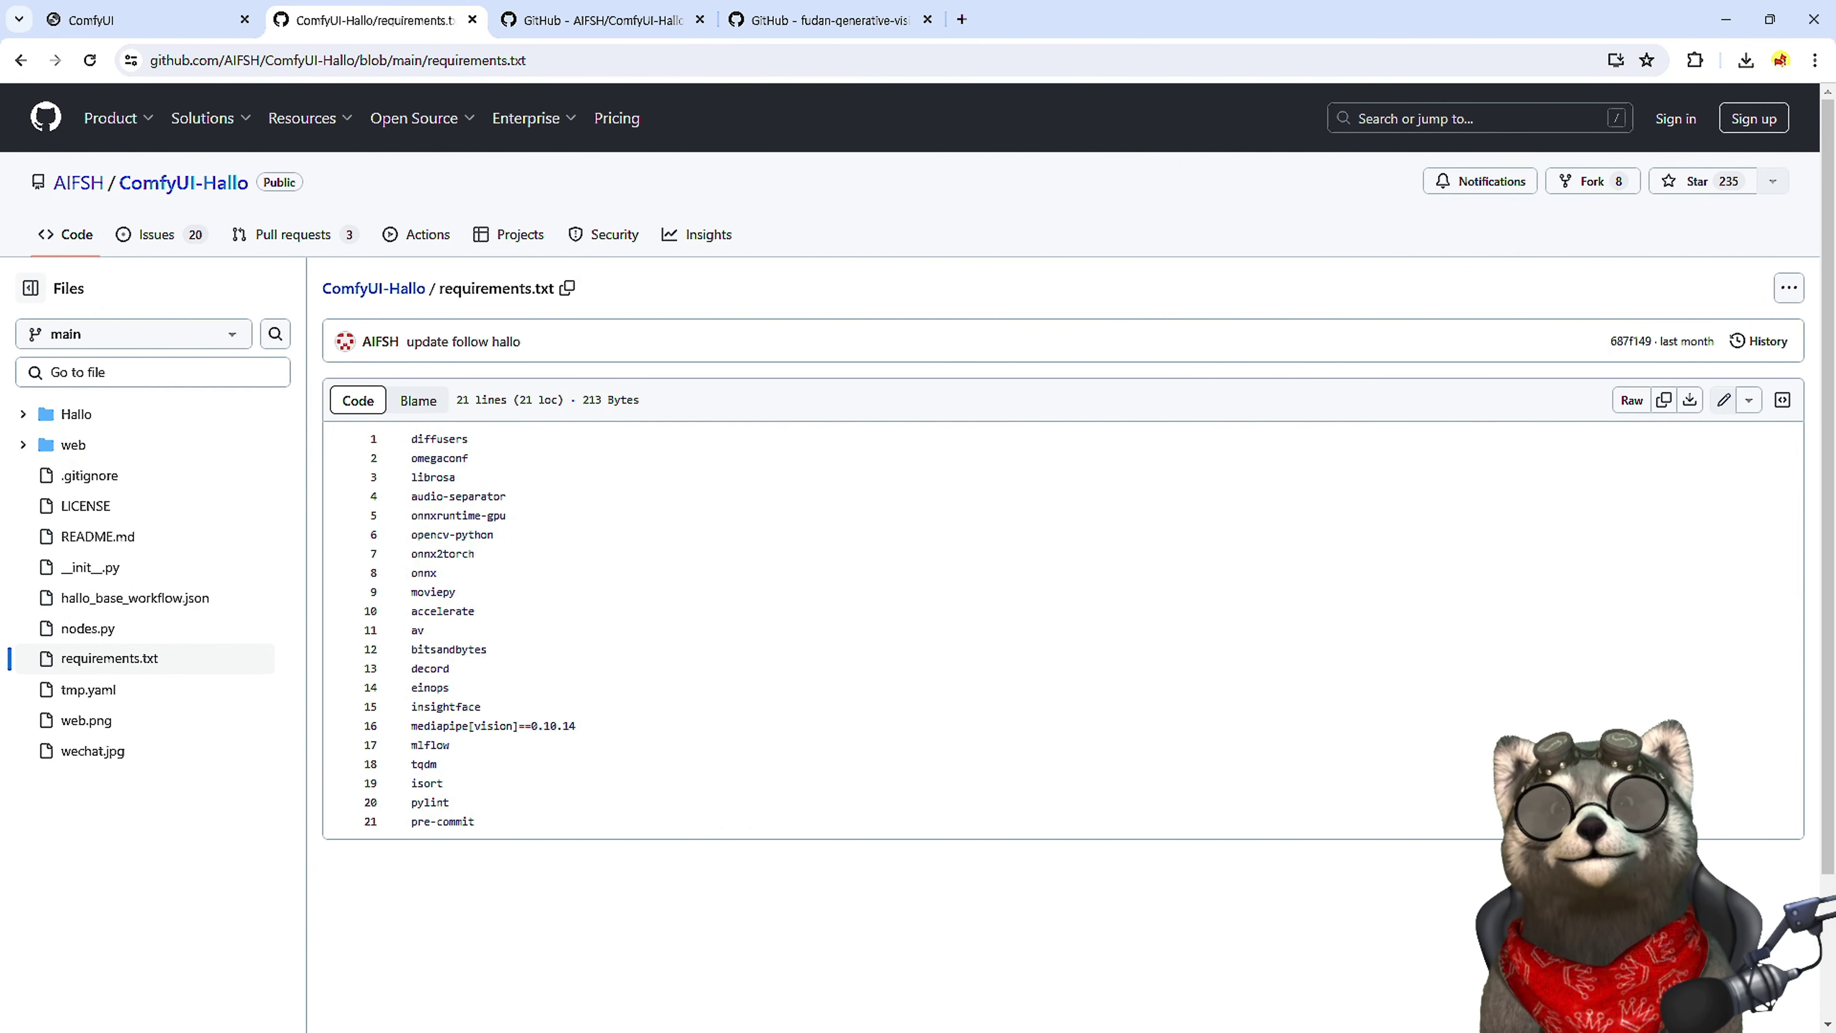
pyautogui.hotkey('ctrl', 'a')
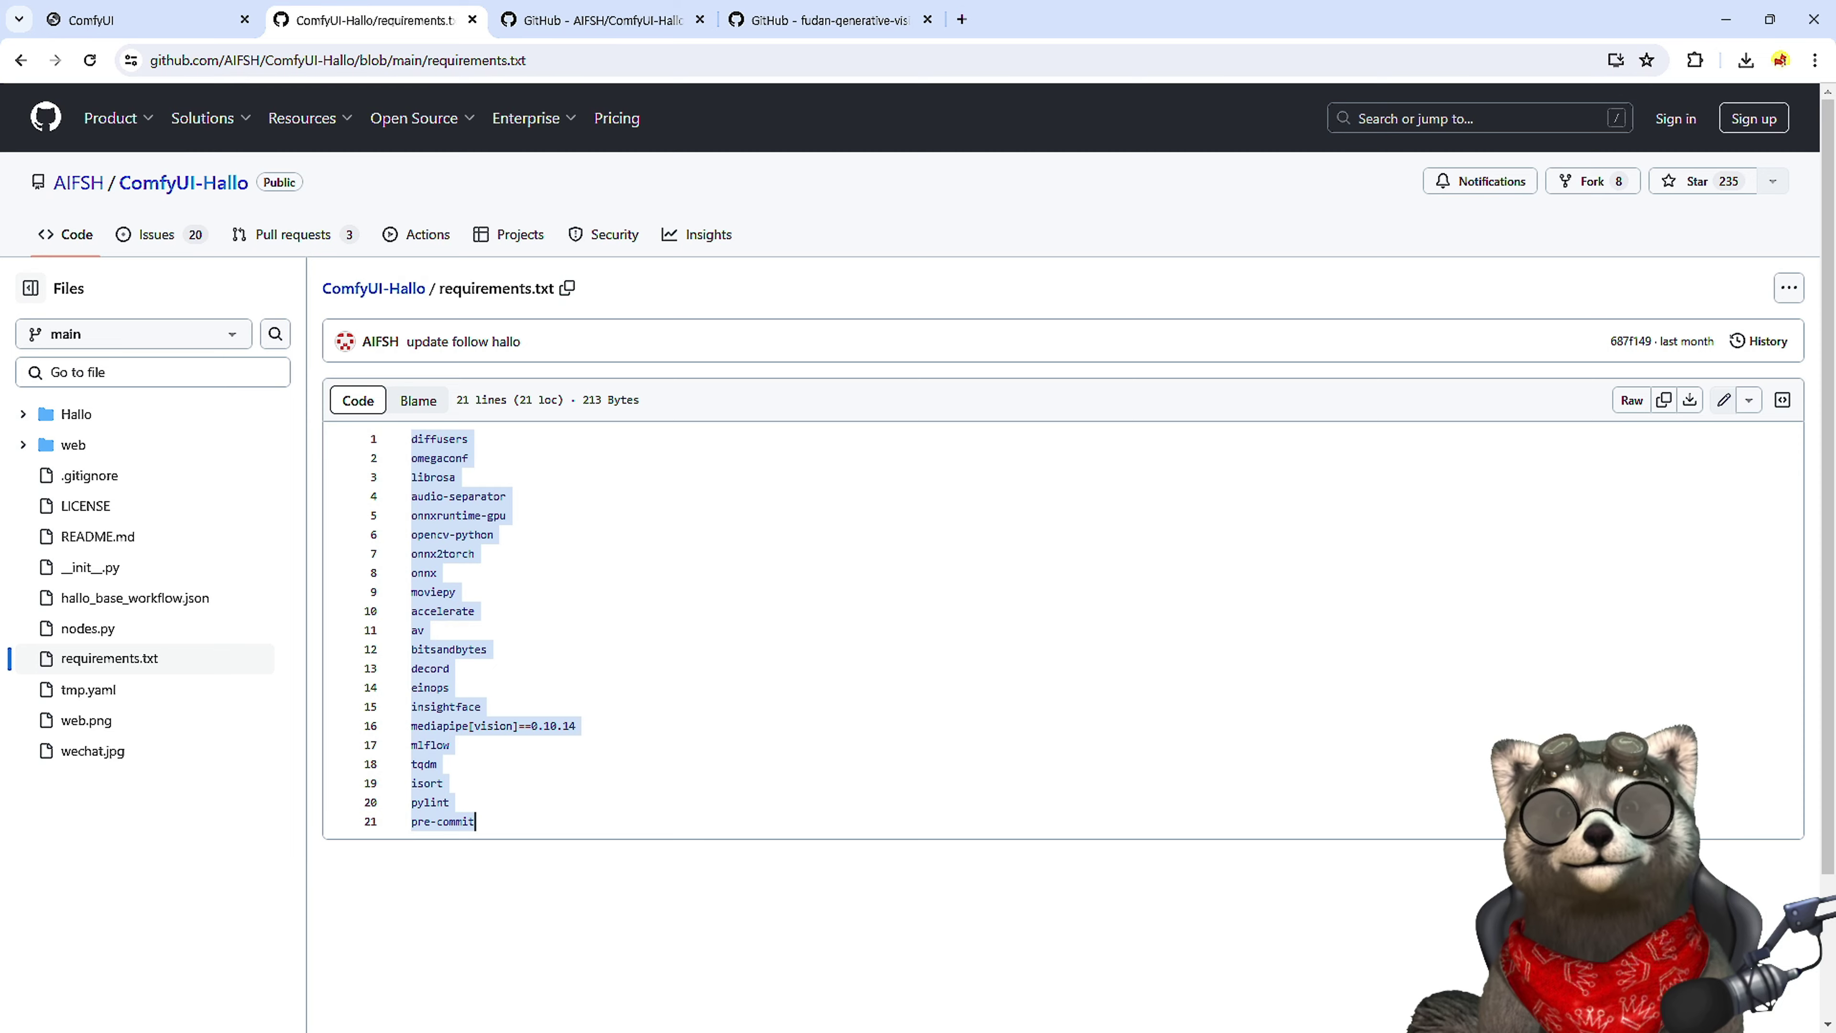
# - Go back to the repository README and highlight the command pip install -r requirements.txt under How to use
pyautogui.hotkey('alt', 'Left')
pyautogui.scroll(-10, 918, 557)
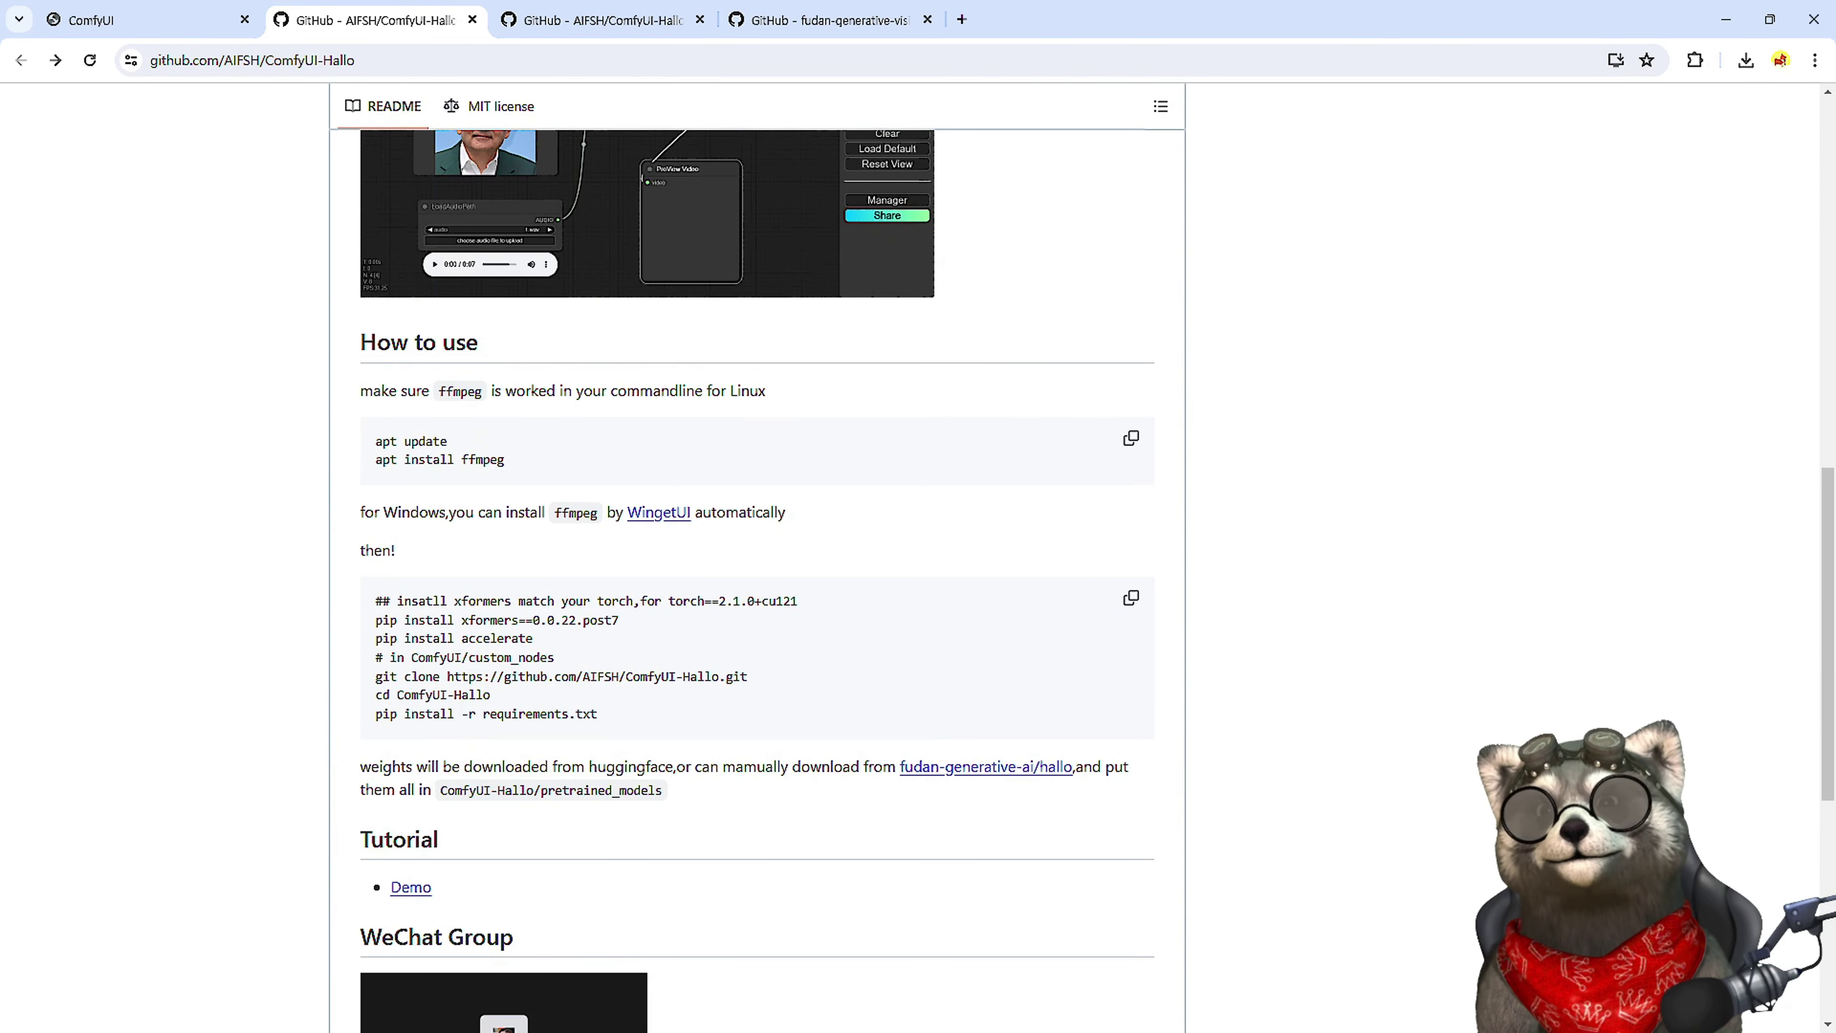
pyautogui.moveTo(375, 713); pyautogui.dragTo(597, 713)
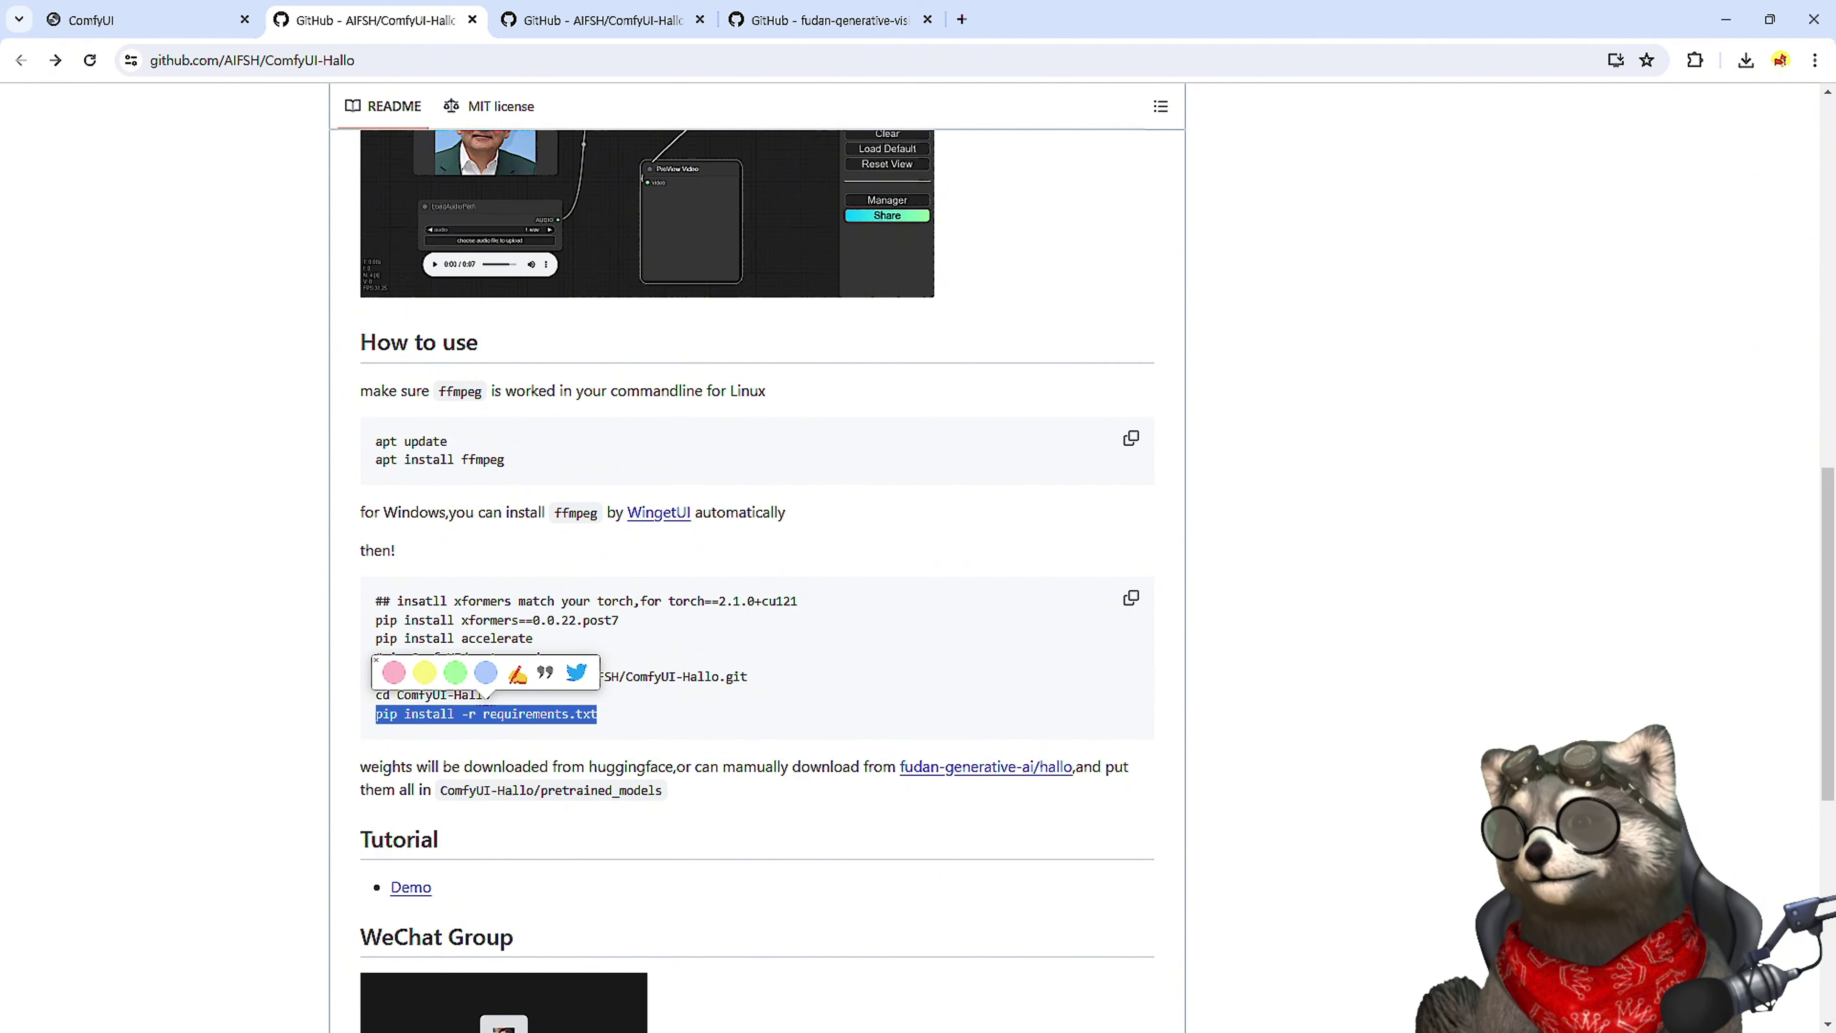
# - Switch to File Explorer and open the folder Data\Packages\ComfyUI\custom_nodes\ComfyUI_Hallo
pyautogui.hotkey('alt', 'Tab')
pyautogui.doubleClick(954, 488)
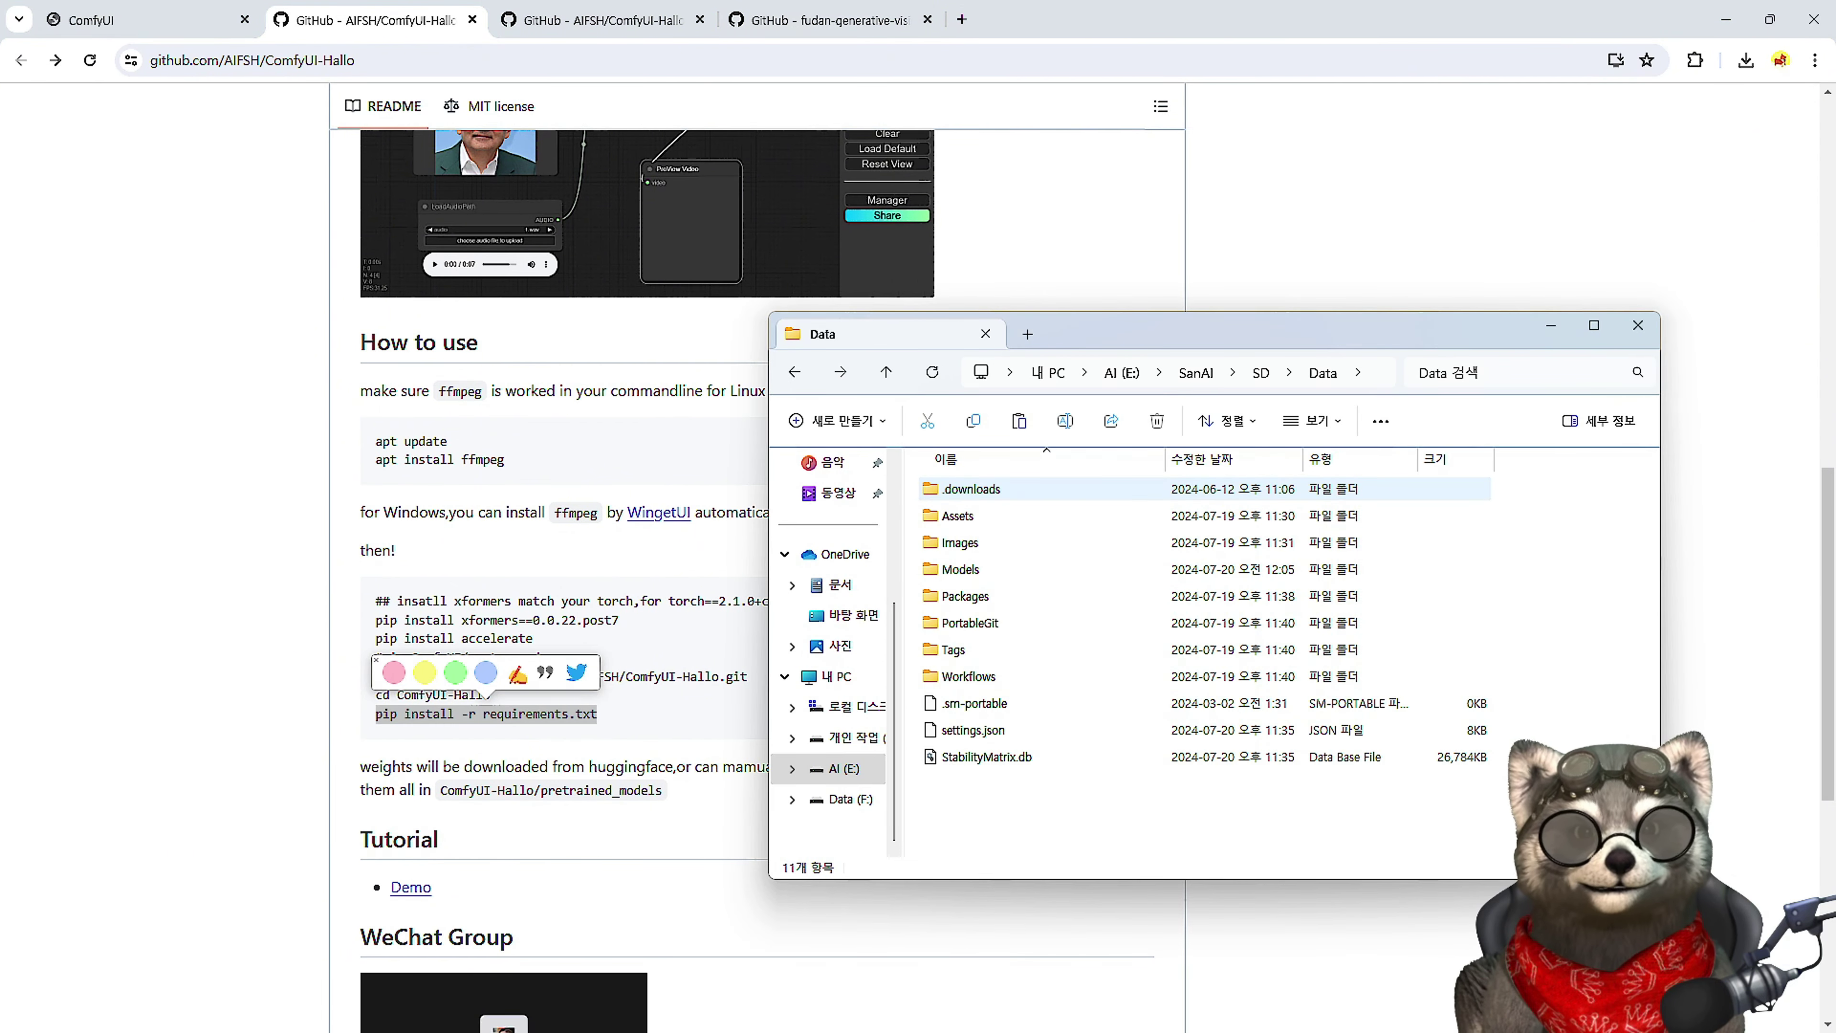
pyautogui.doubleClick(965, 596)
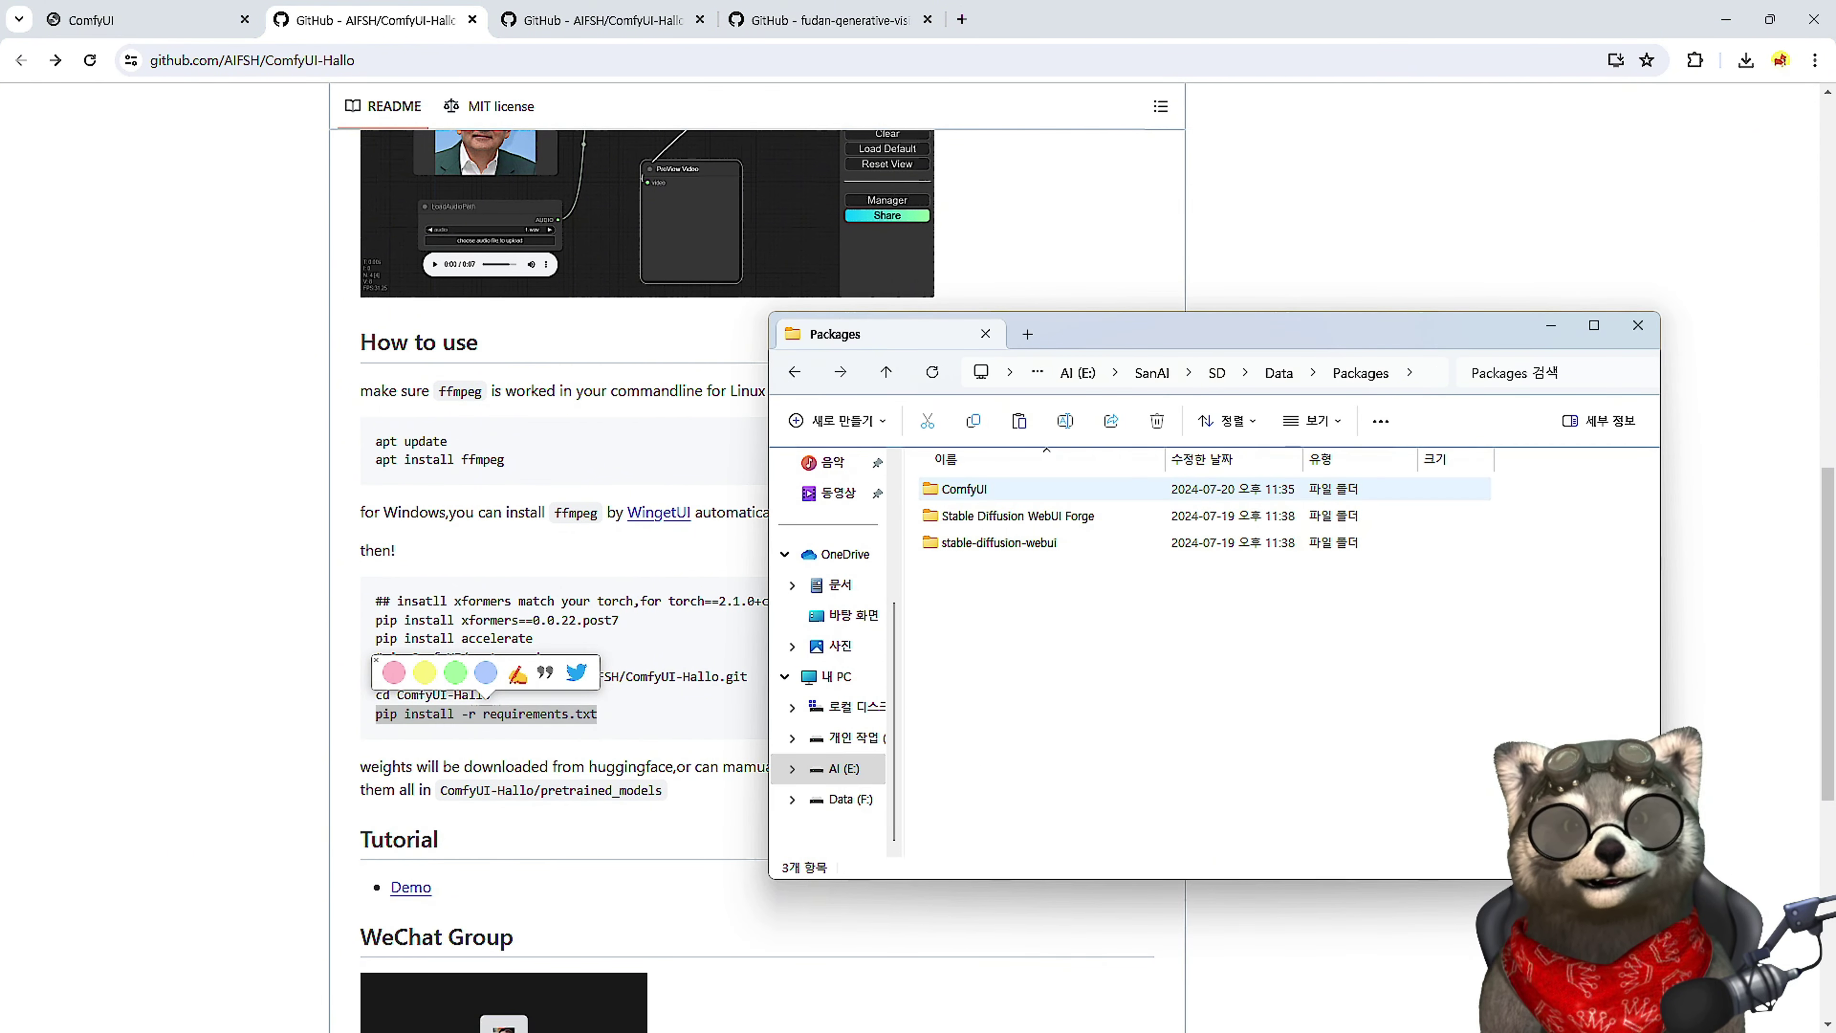
pyautogui.doubleClick(954, 488)
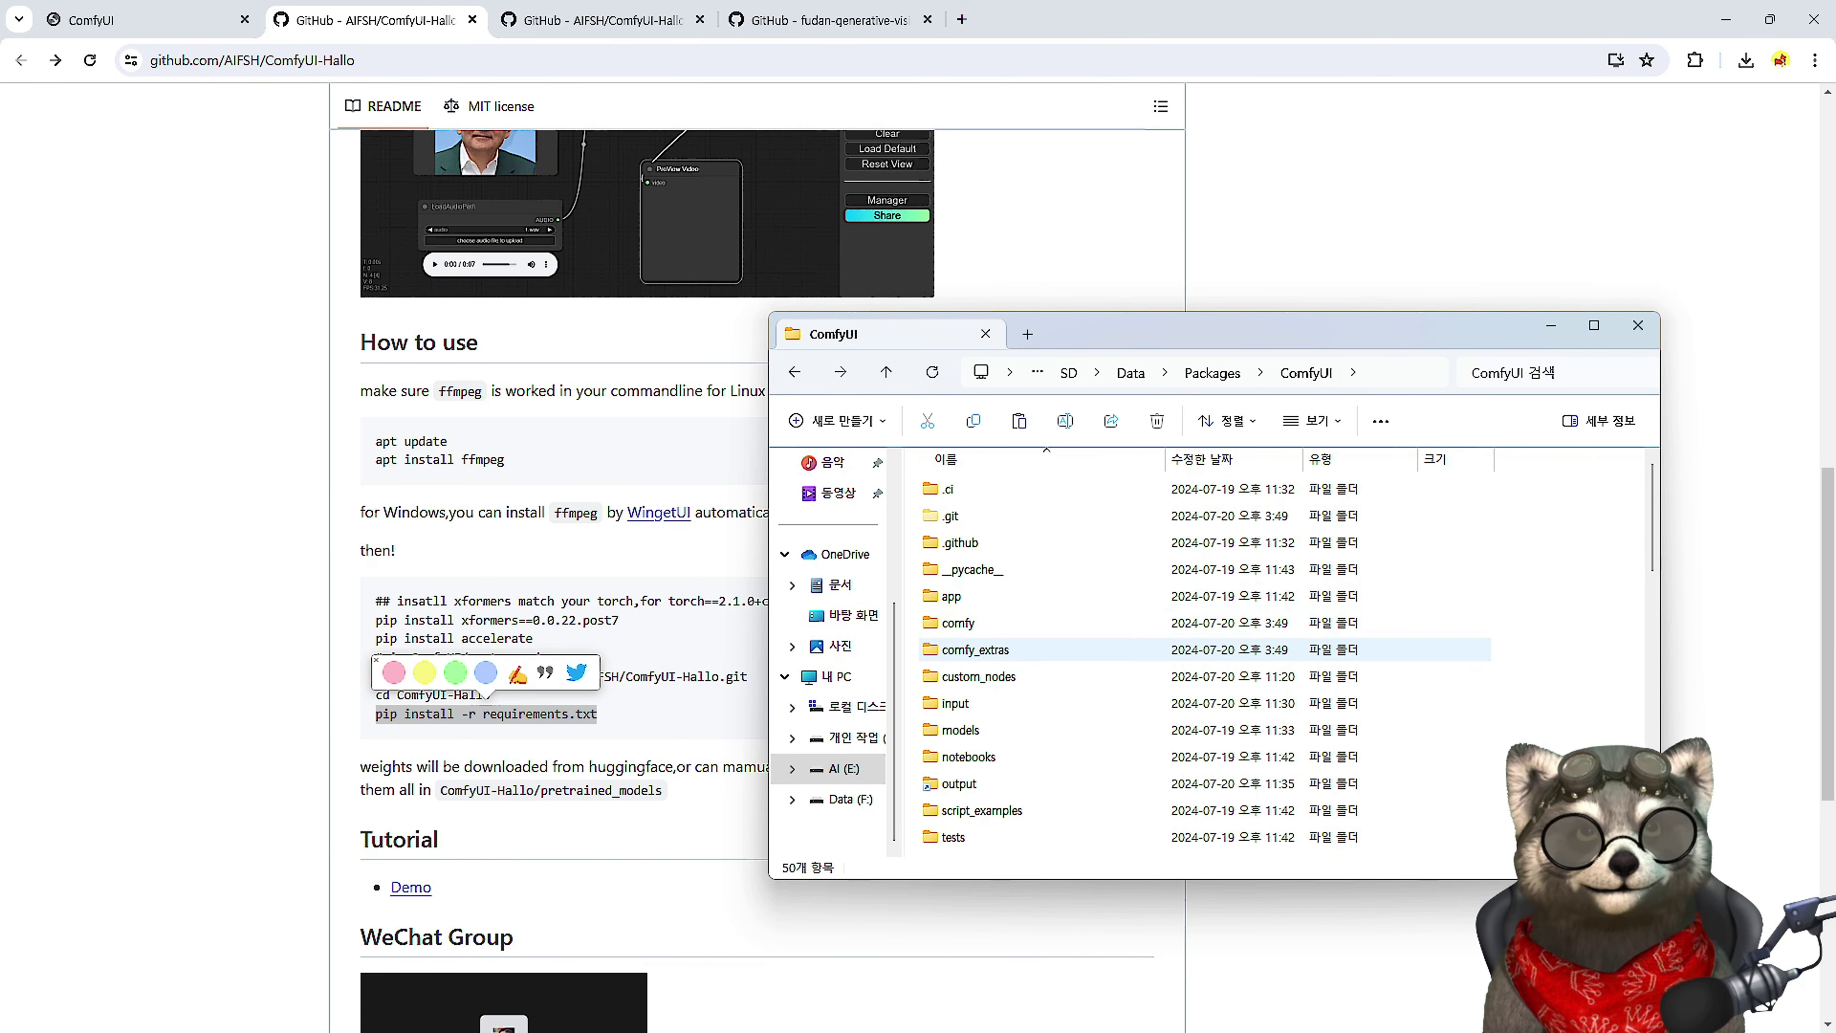
pyautogui.scroll(-1, 1012, 675)
pyautogui.doubleClick(977, 602)
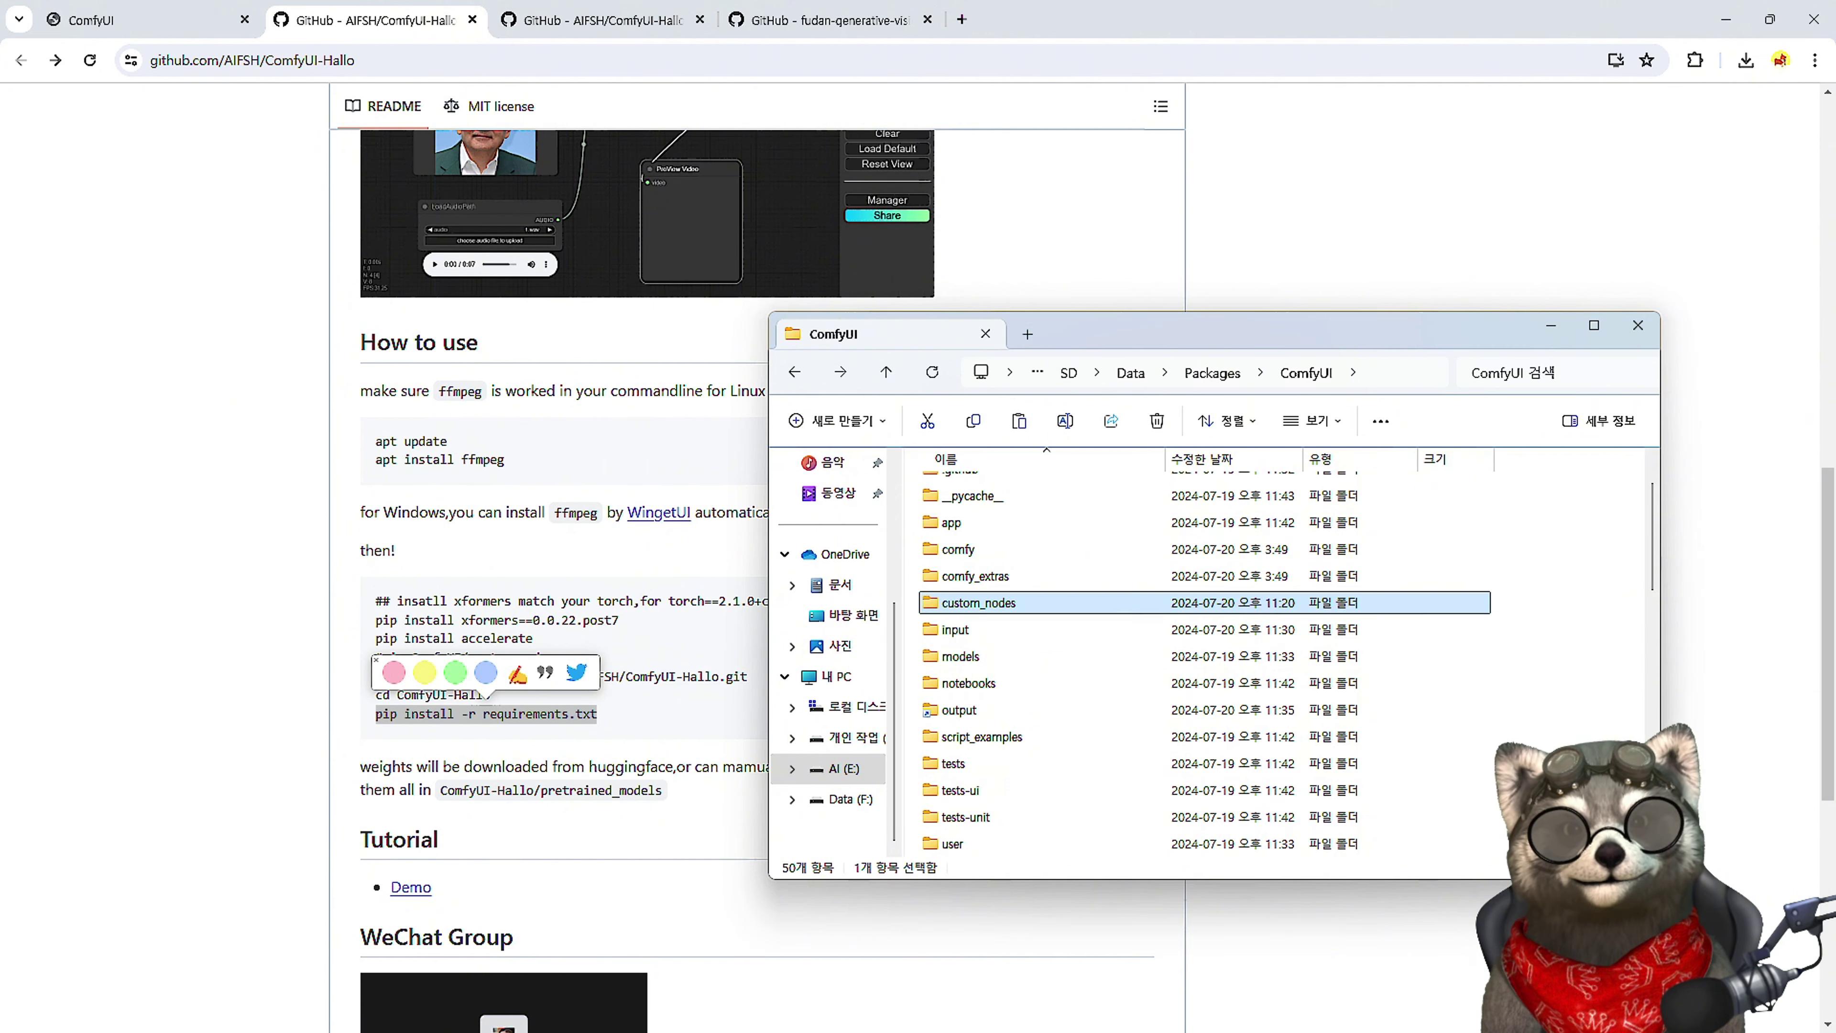
pyautogui.doubleClick(997, 654)
pyautogui.scroll(-2, 1012, 648)
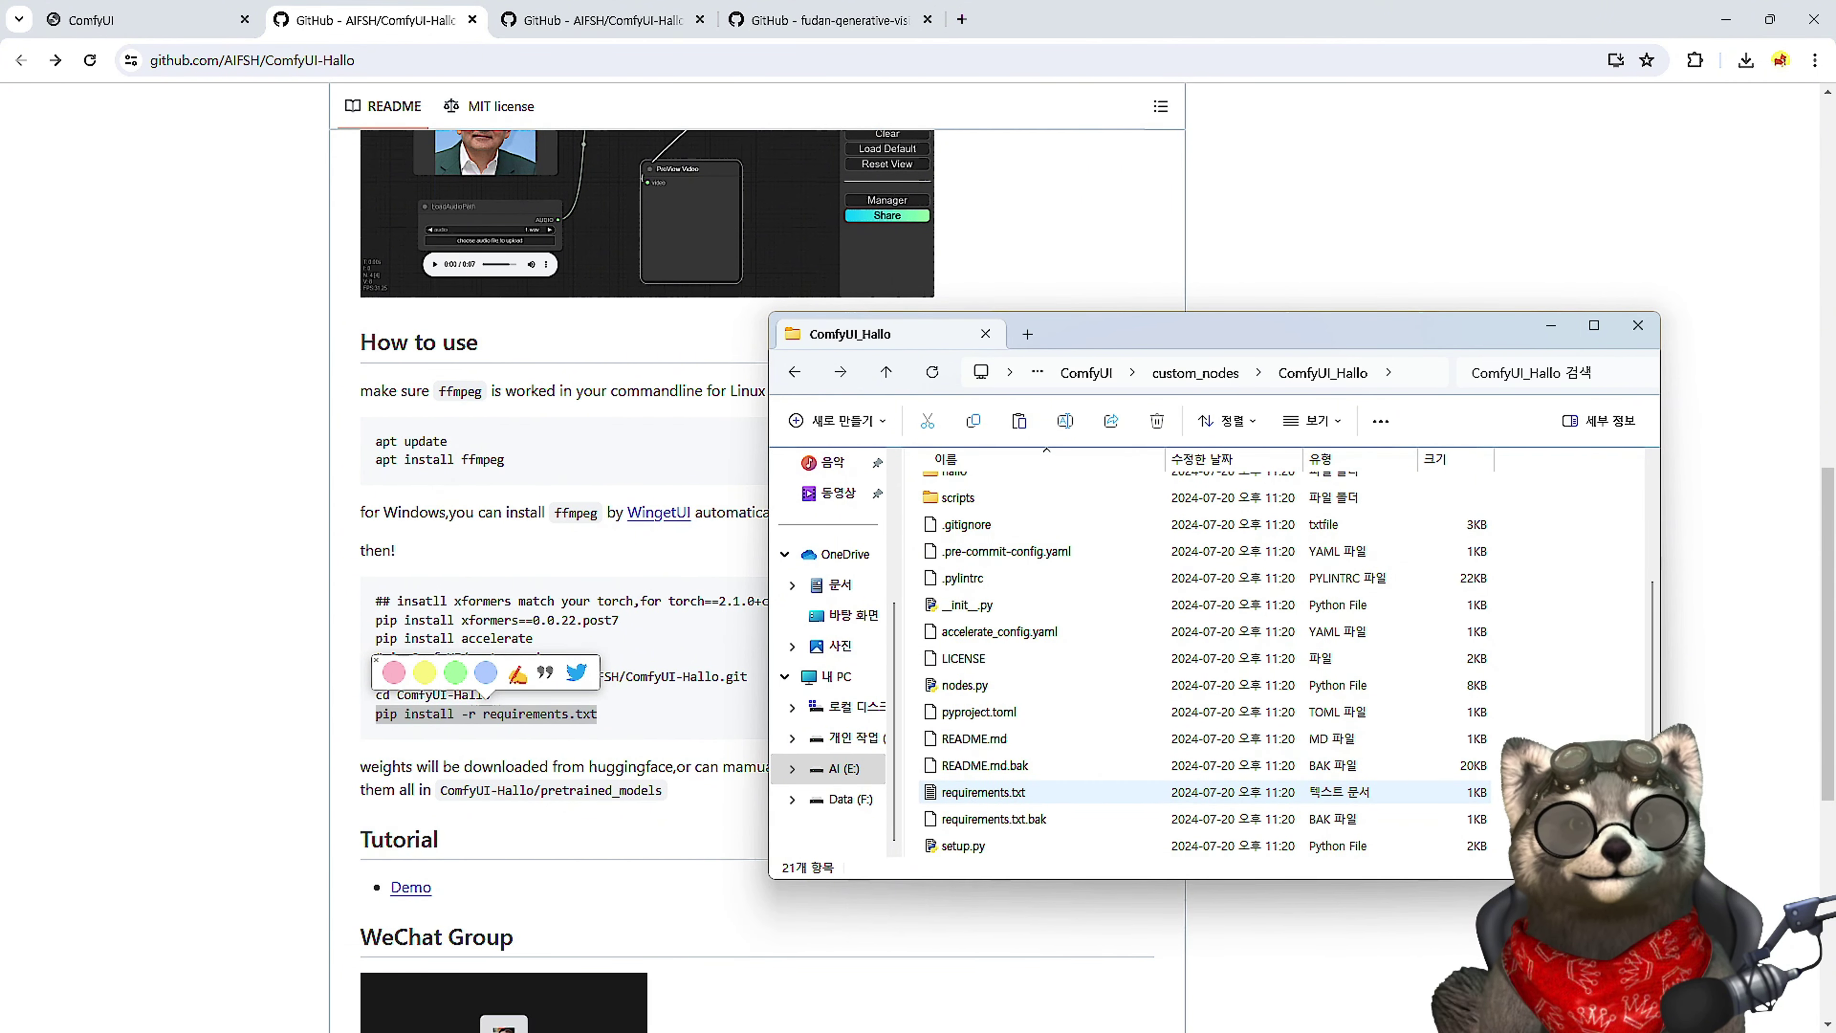
# - Open the local requirements.txt in ComfyUI_Hallo and highlight its package list for review
pyautogui.doubleClick(983, 791)
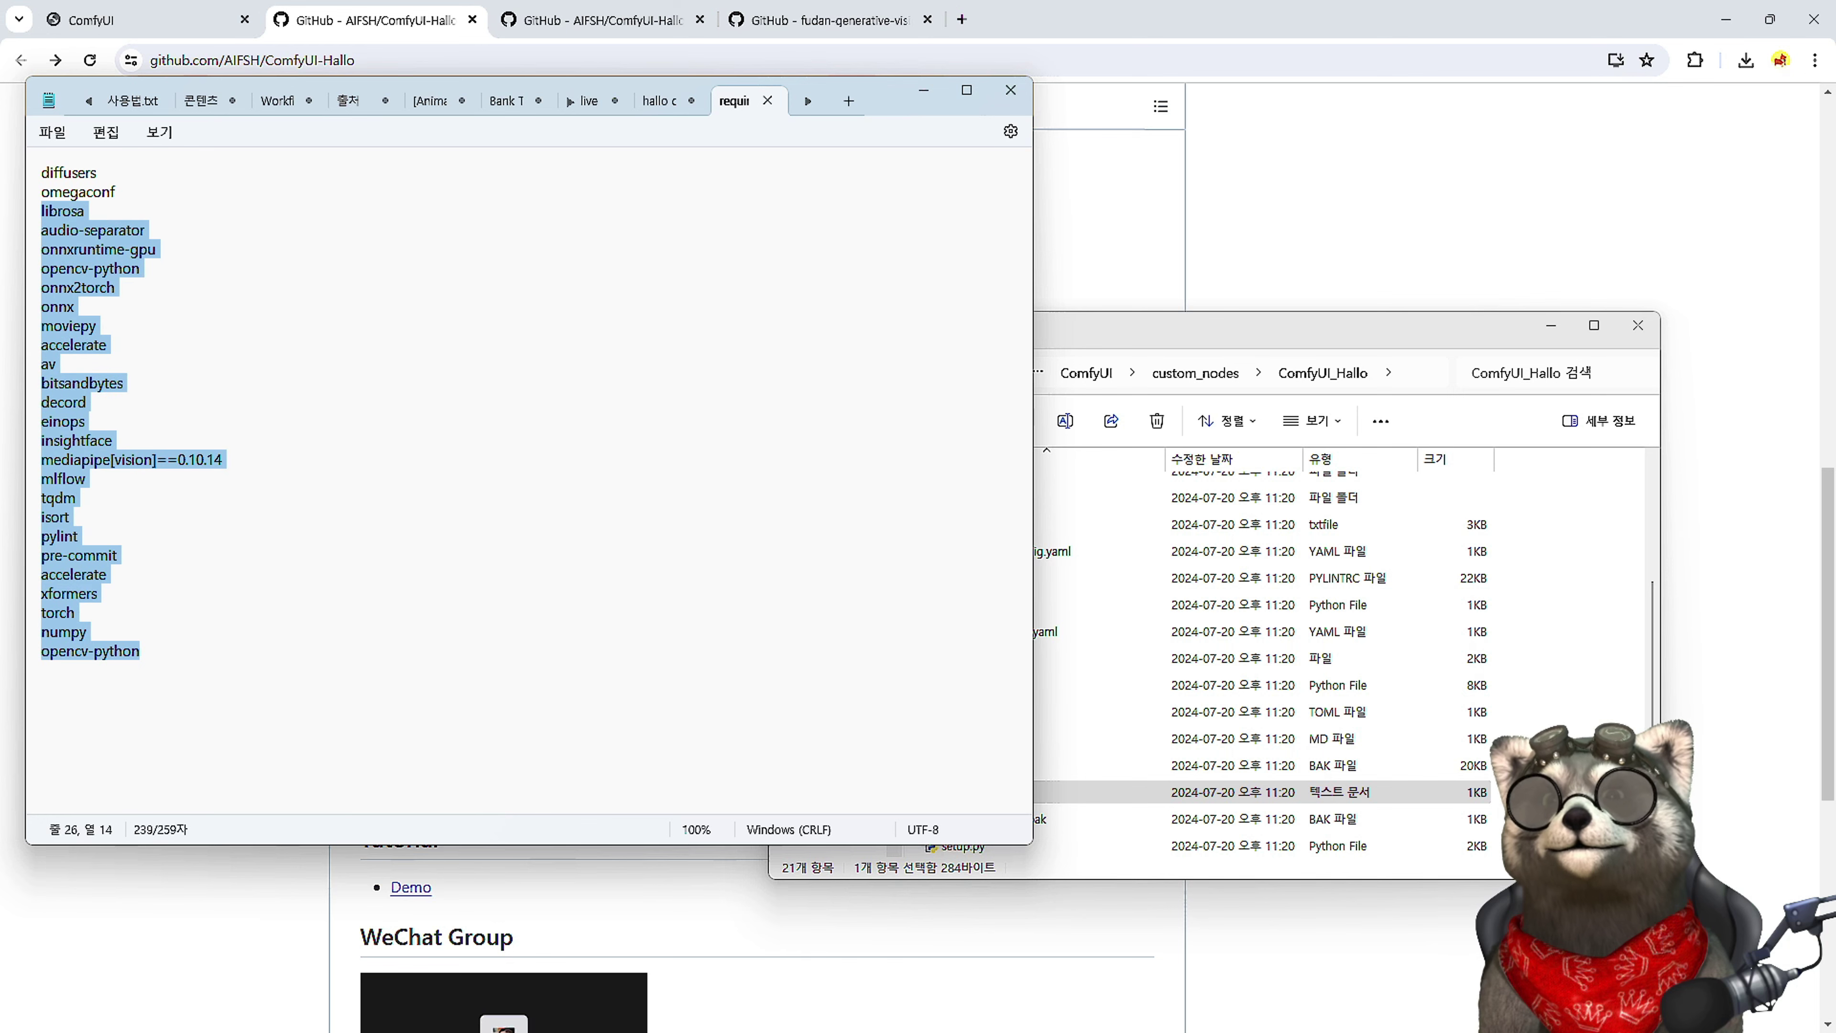
pyautogui.hotkey('shift', 'Up')
pyautogui.hotkey('shift', 'Up')
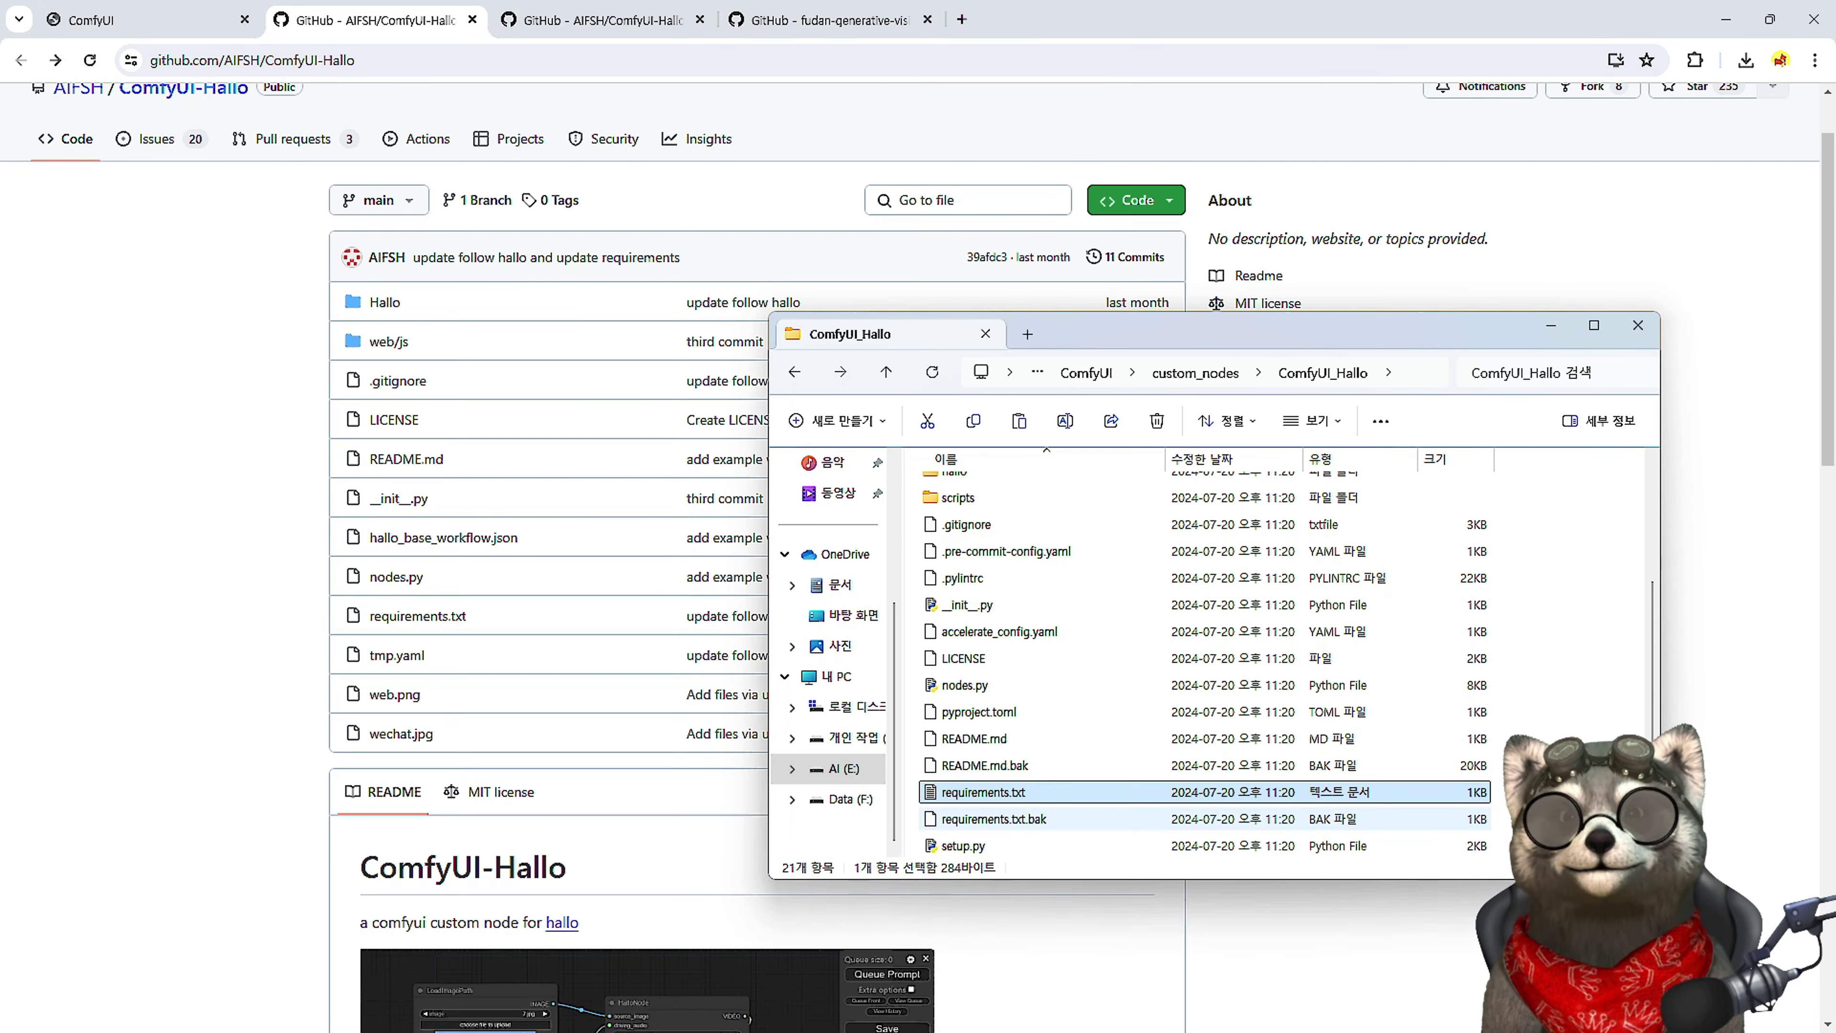
# - Launch a Command Prompt in the ComfyUI_Hallo folder and move its window clear of the README text
pyautogui.hotkey('alt', 'd')
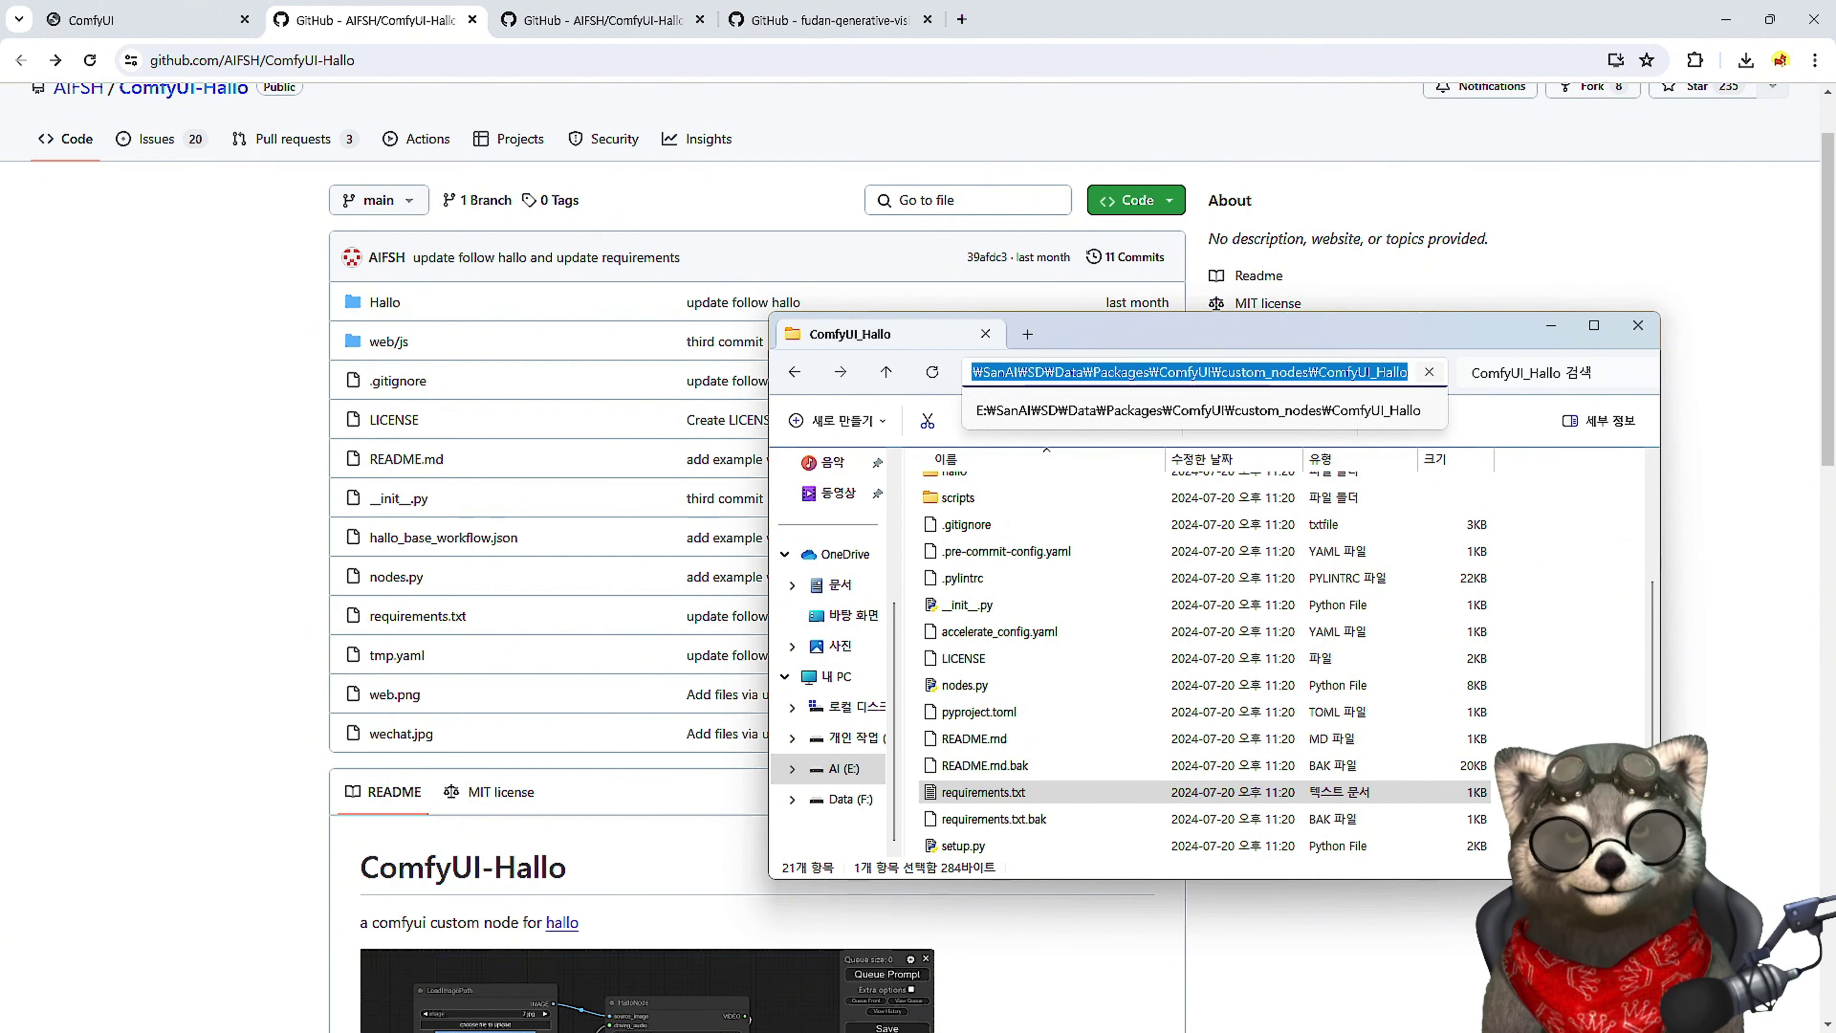
pyautogui.write('cmd')
pyautogui.press('Return')
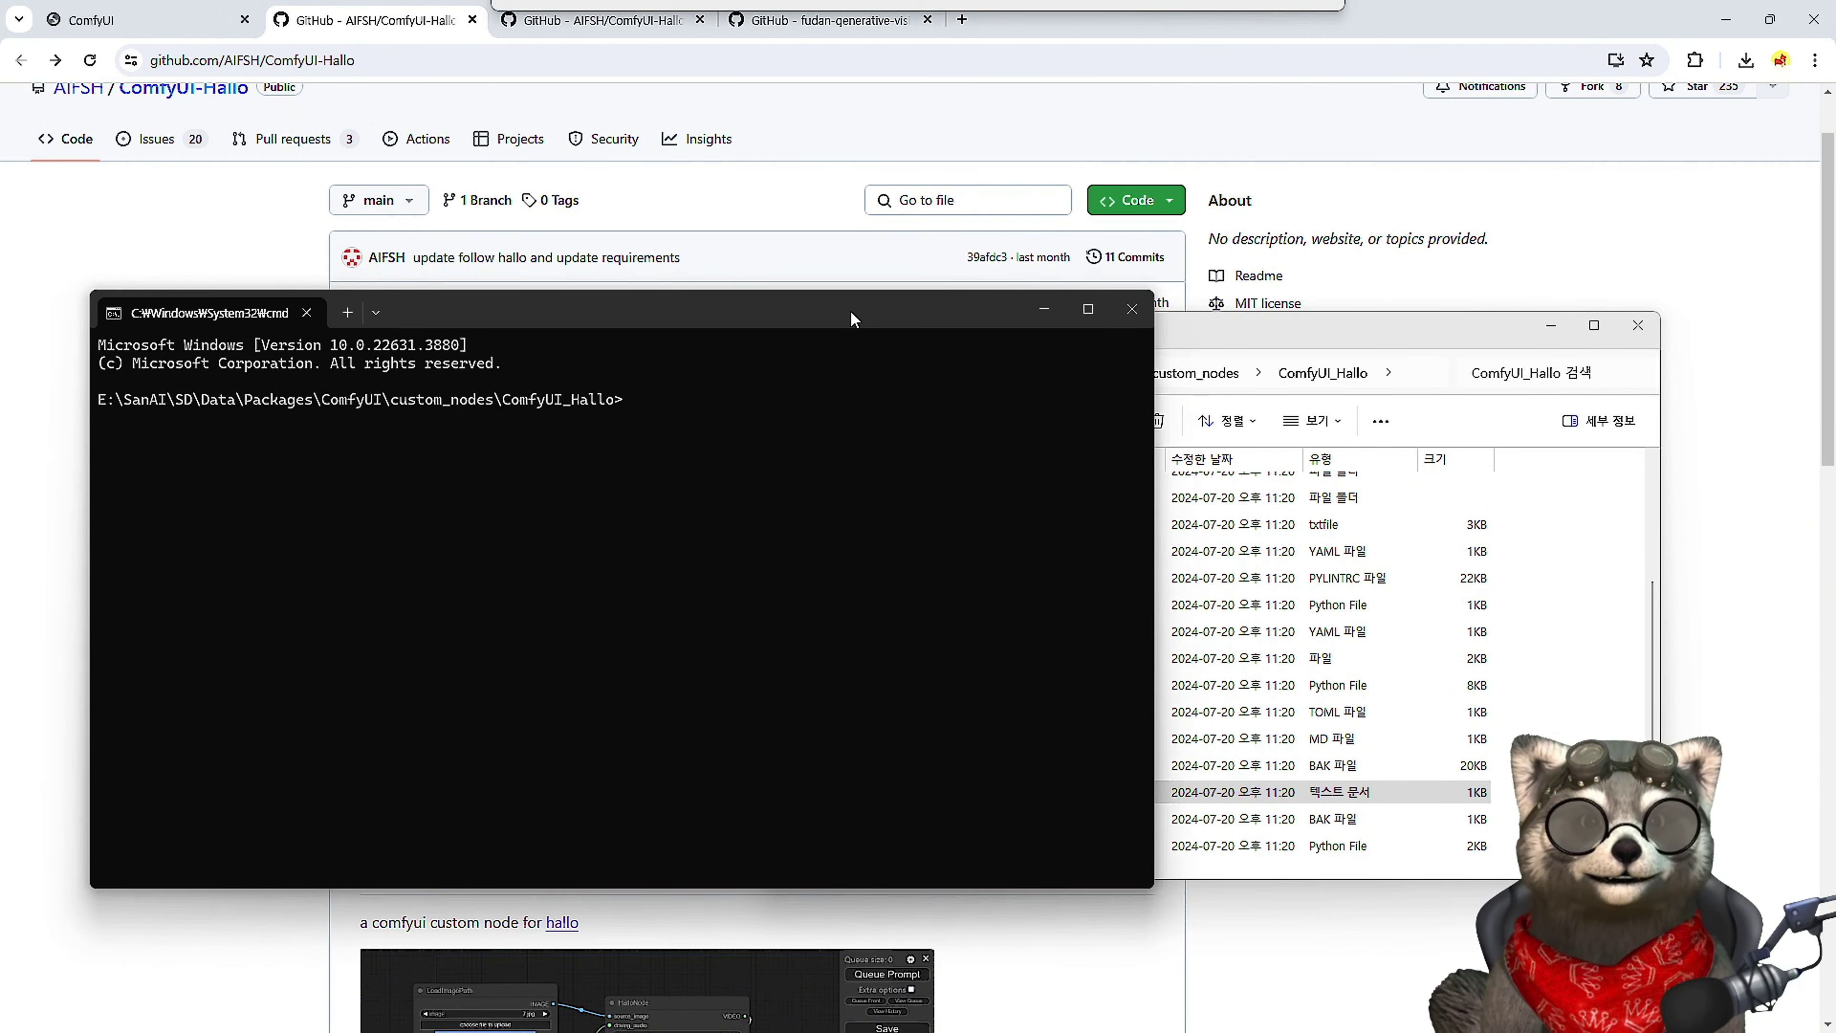
pyautogui.moveTo(578, 319); pyautogui.dragTo(1017, 333)
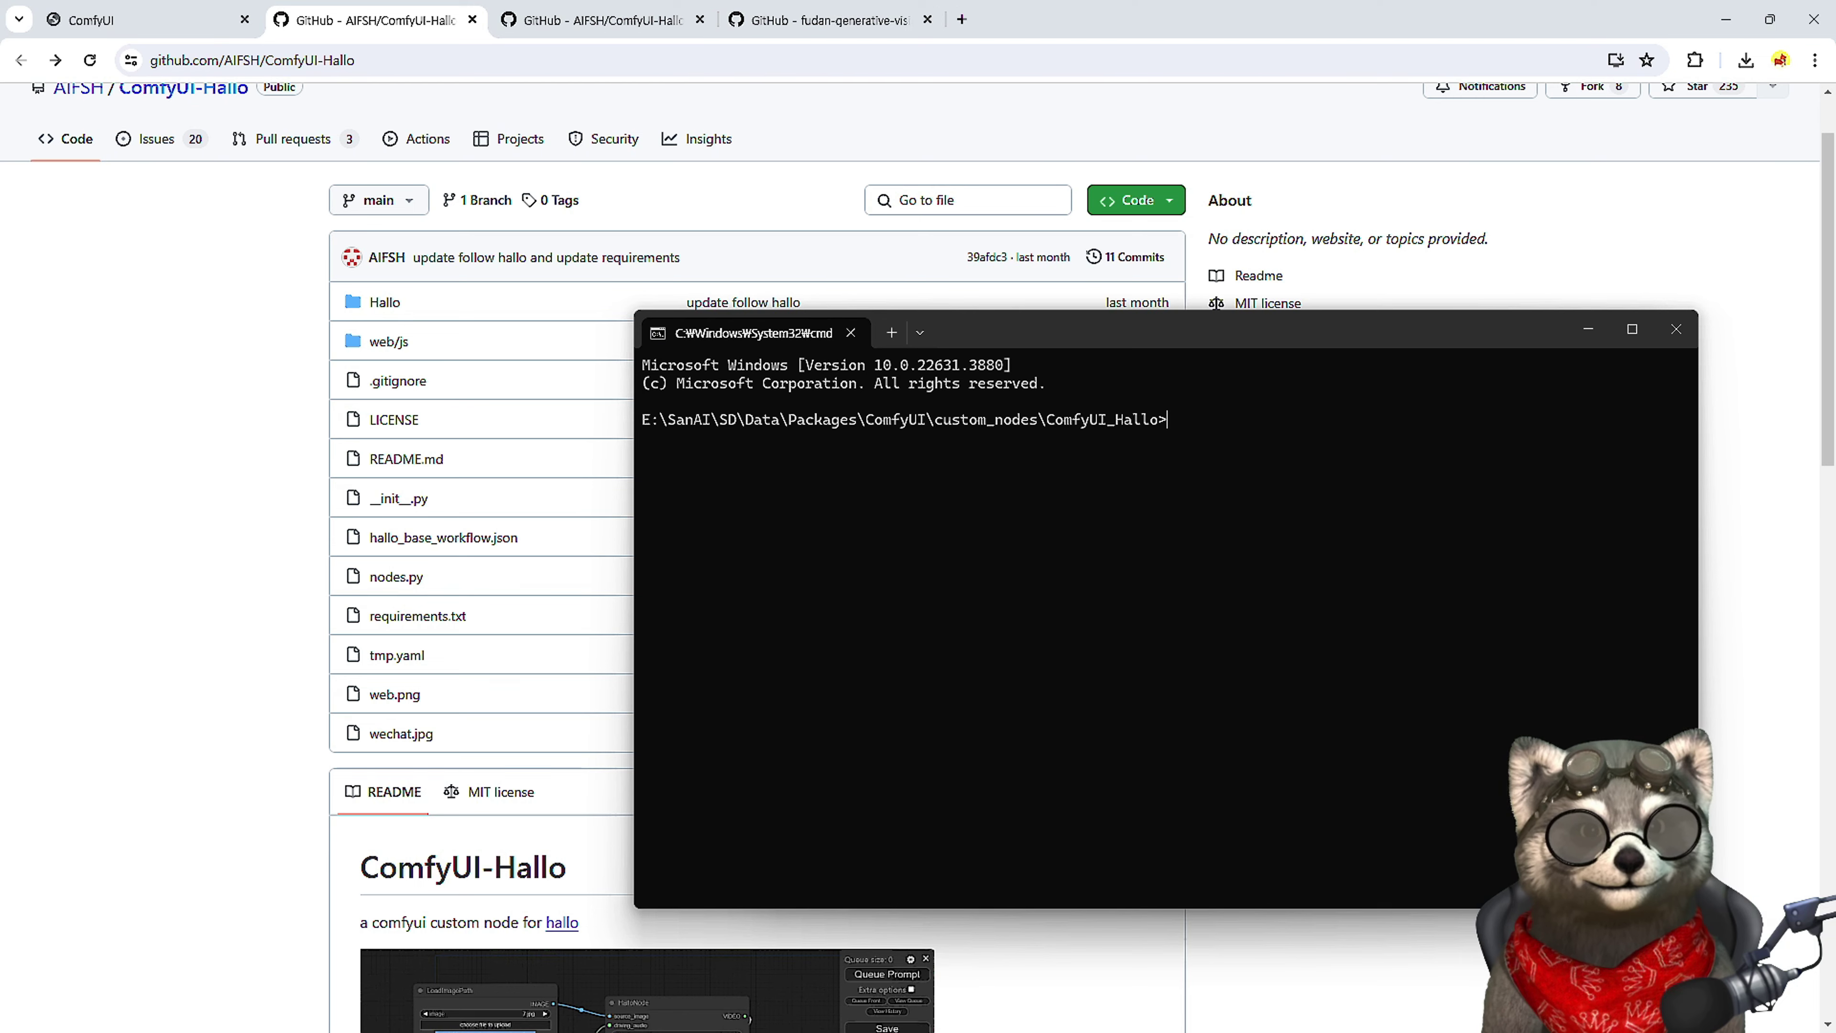
# - Enter the README command pip install -r requirements.txt at the Command Prompt without running it, keeping the README readable beside it
pyautogui.scroll(-8, 477, 579)
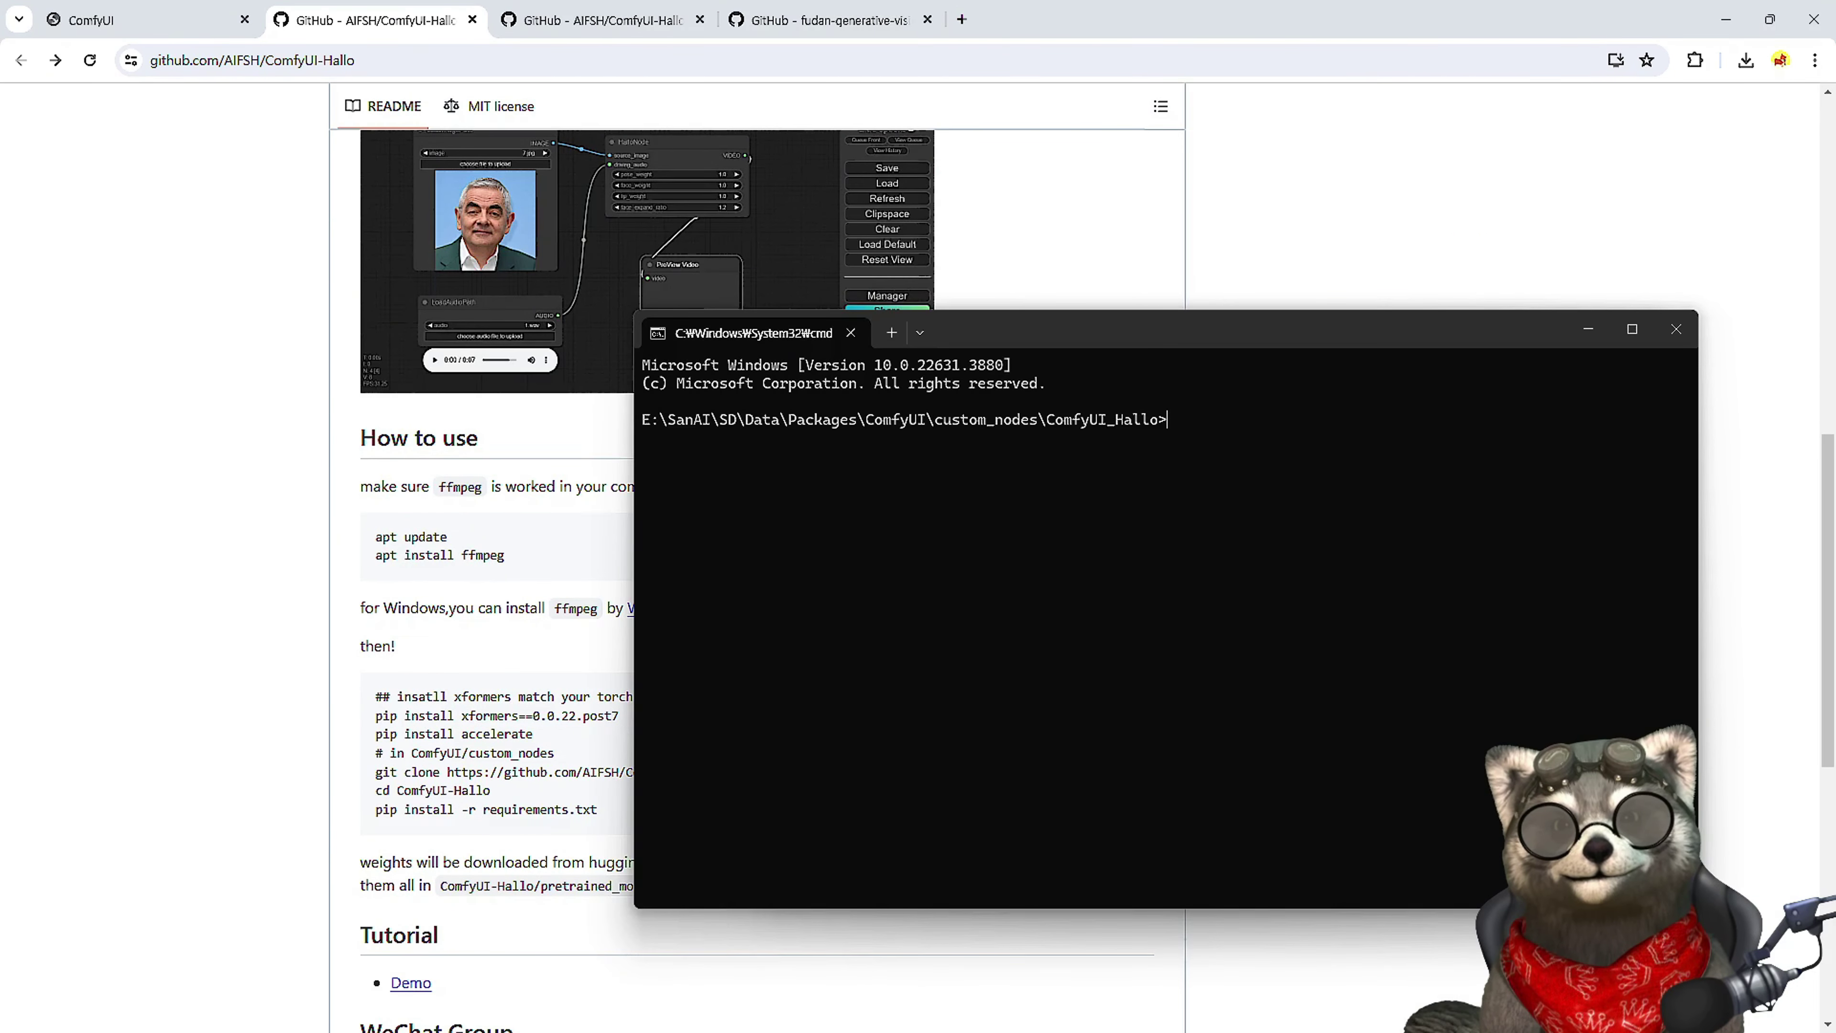
pyautogui.moveTo(375, 810); pyautogui.dragTo(597, 810)
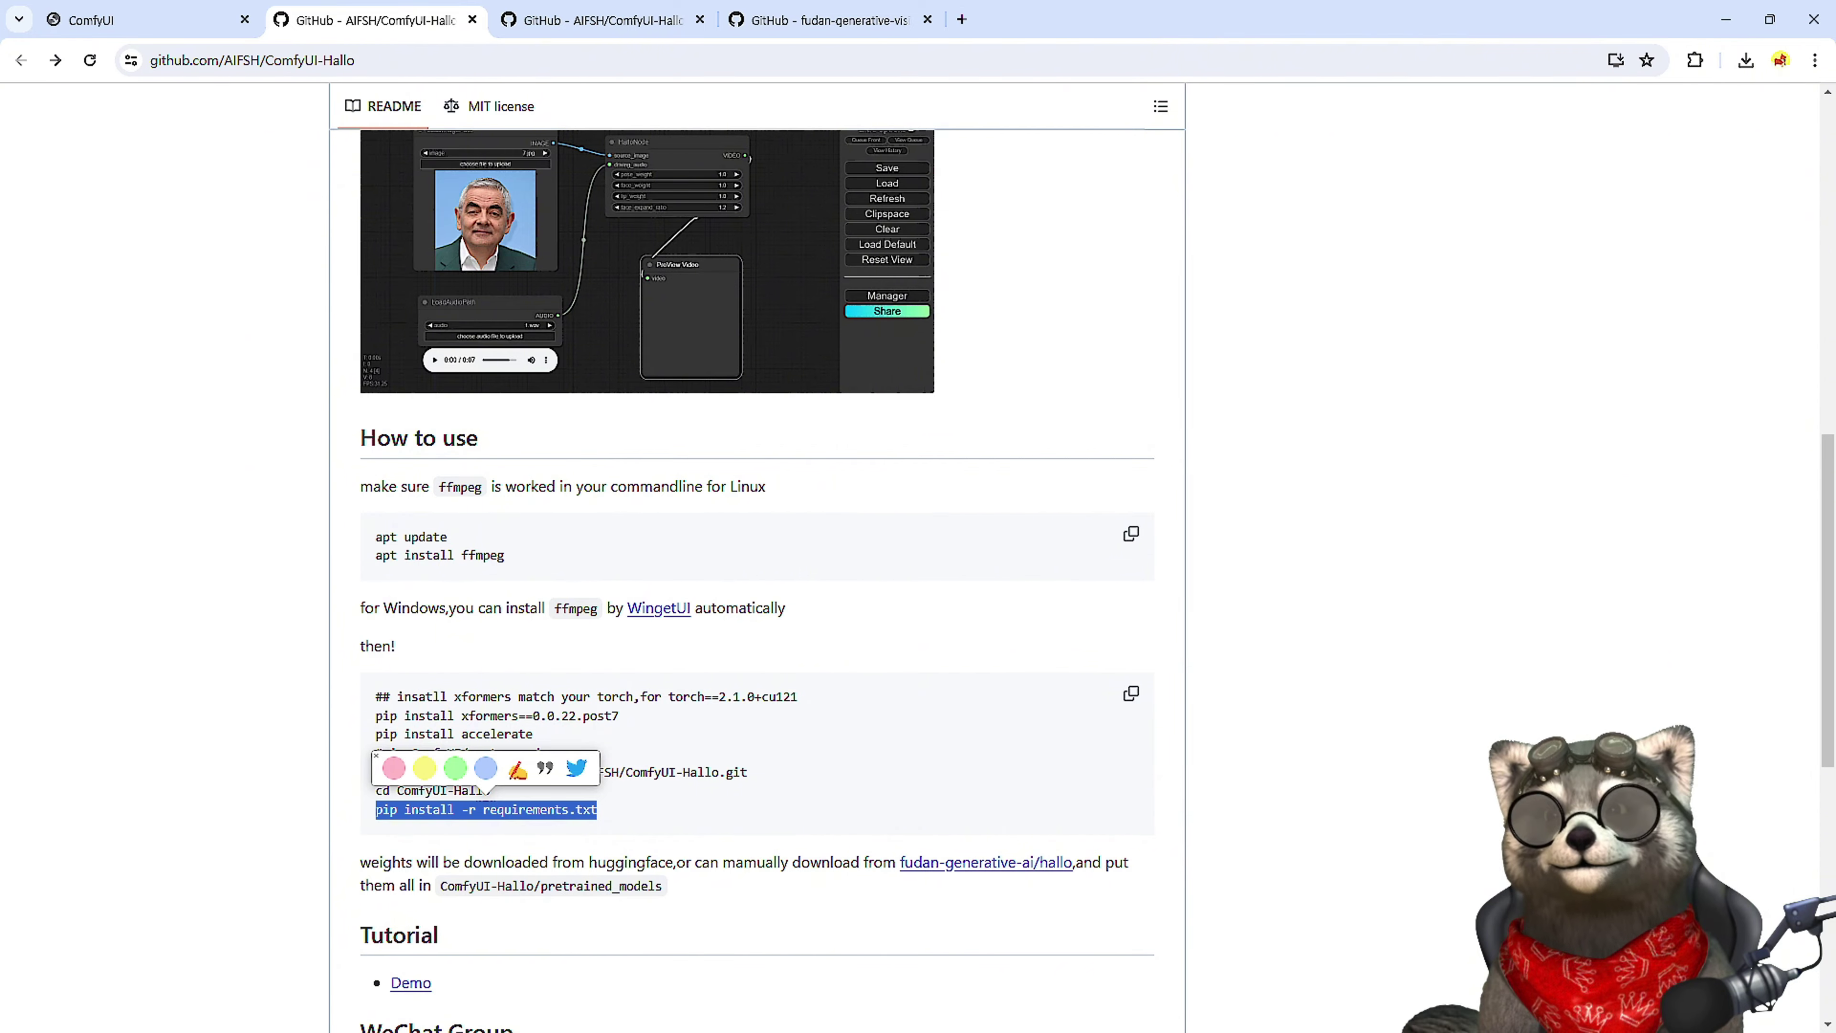
pyautogui.hotkey('alt', 'Tab')
pyautogui.write('pip install -r requirements.txt')
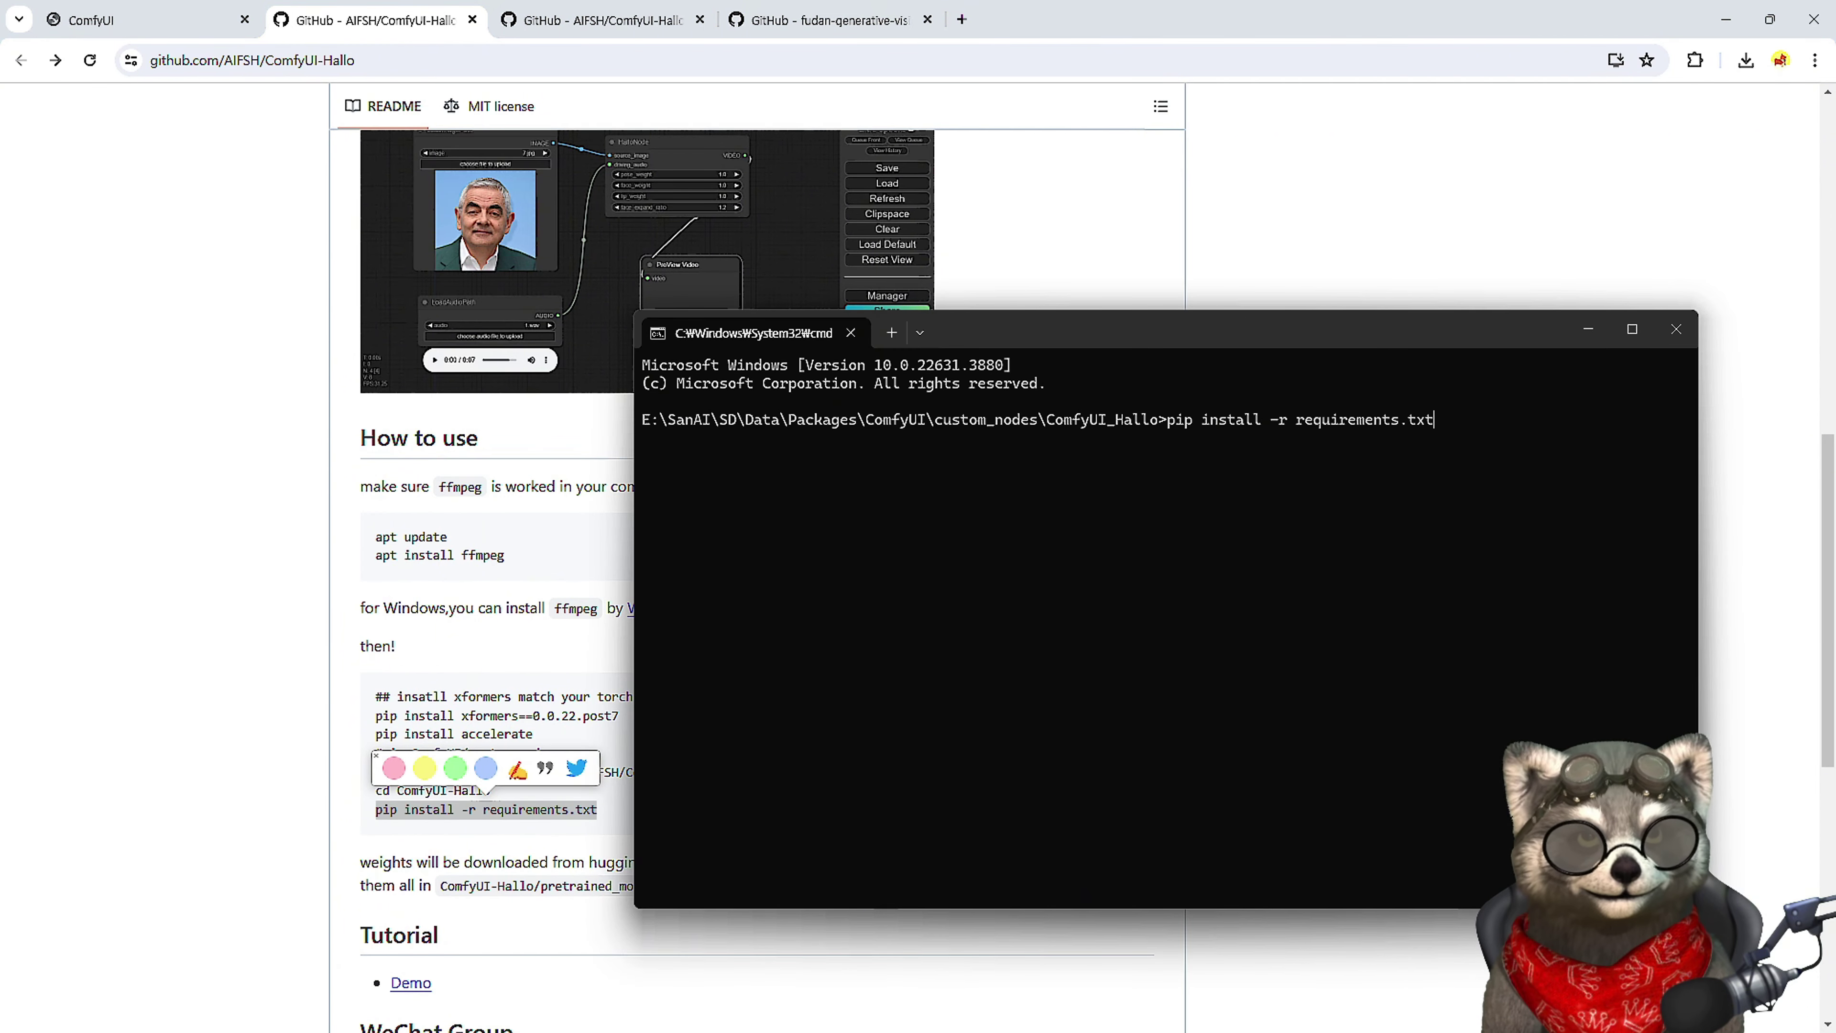
pyautogui.moveTo(1171, 330); pyautogui.dragTo(1342, 189)
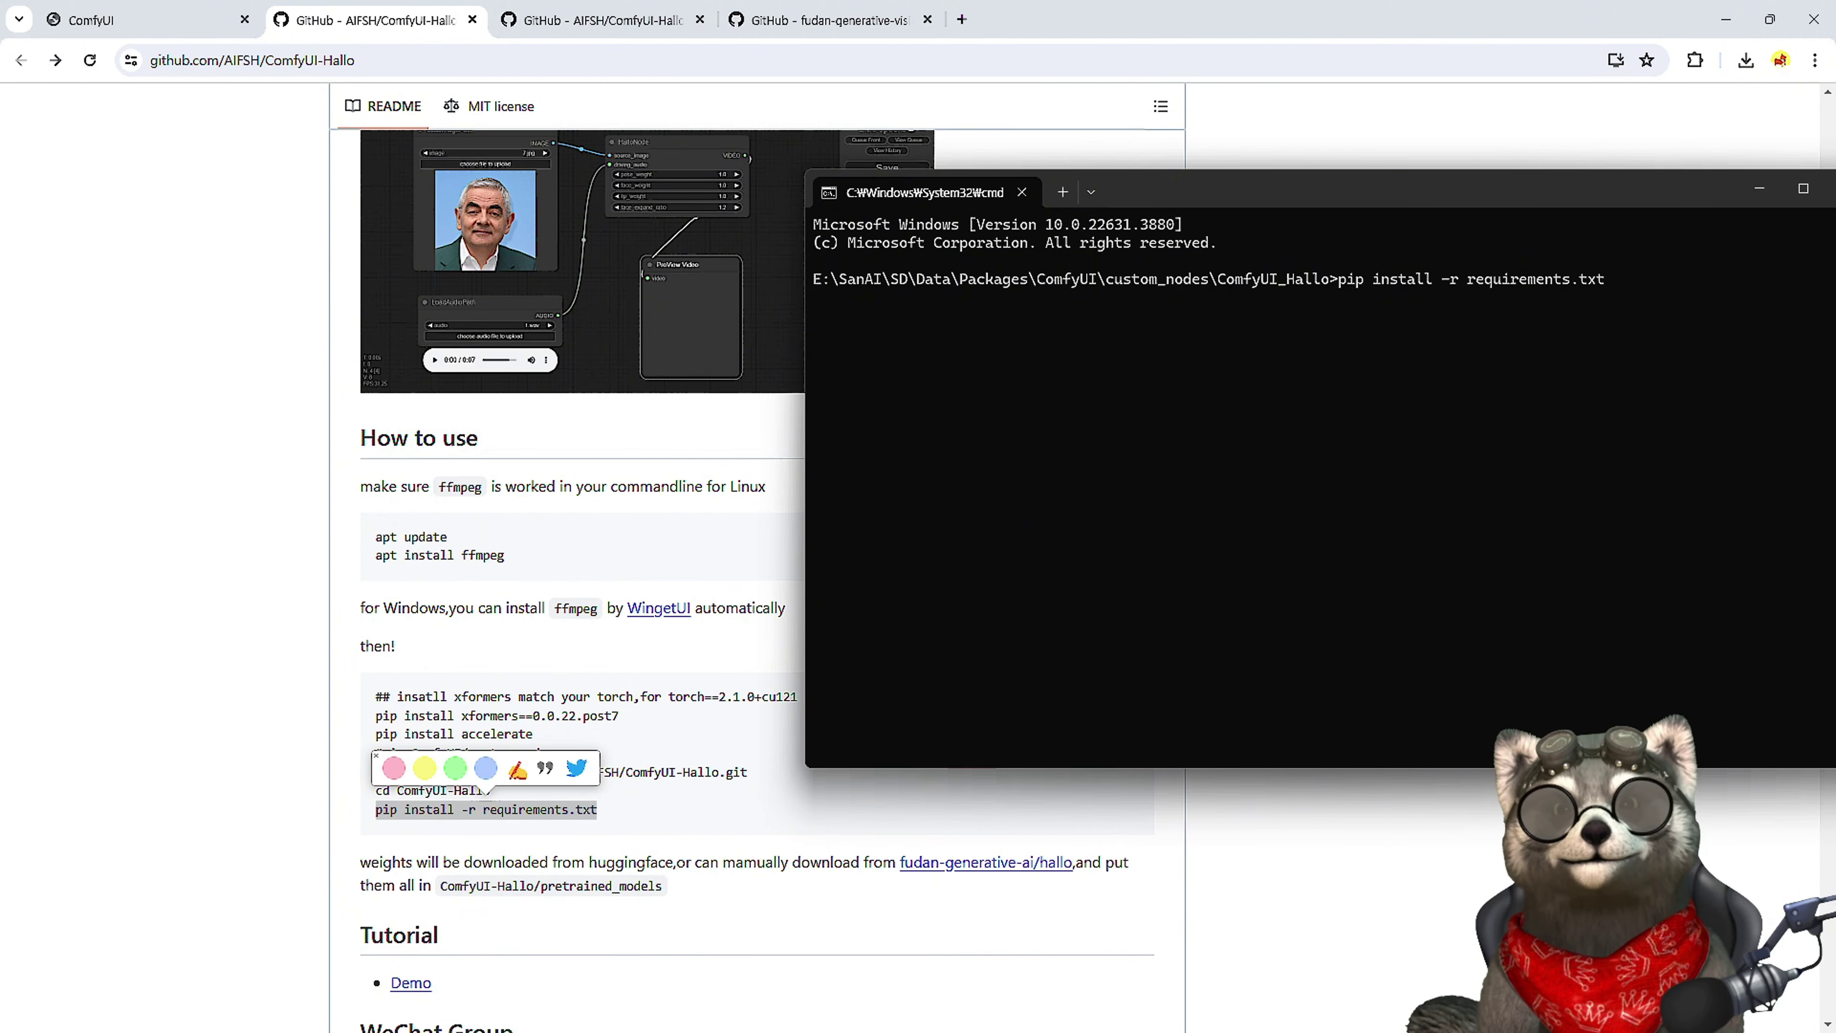
# - Highlight the ffmpeg prerequisite in the README and the insightface entry in the repository's requirements.txt
pyautogui.moveTo(439, 487); pyautogui.dragTo(483, 487)
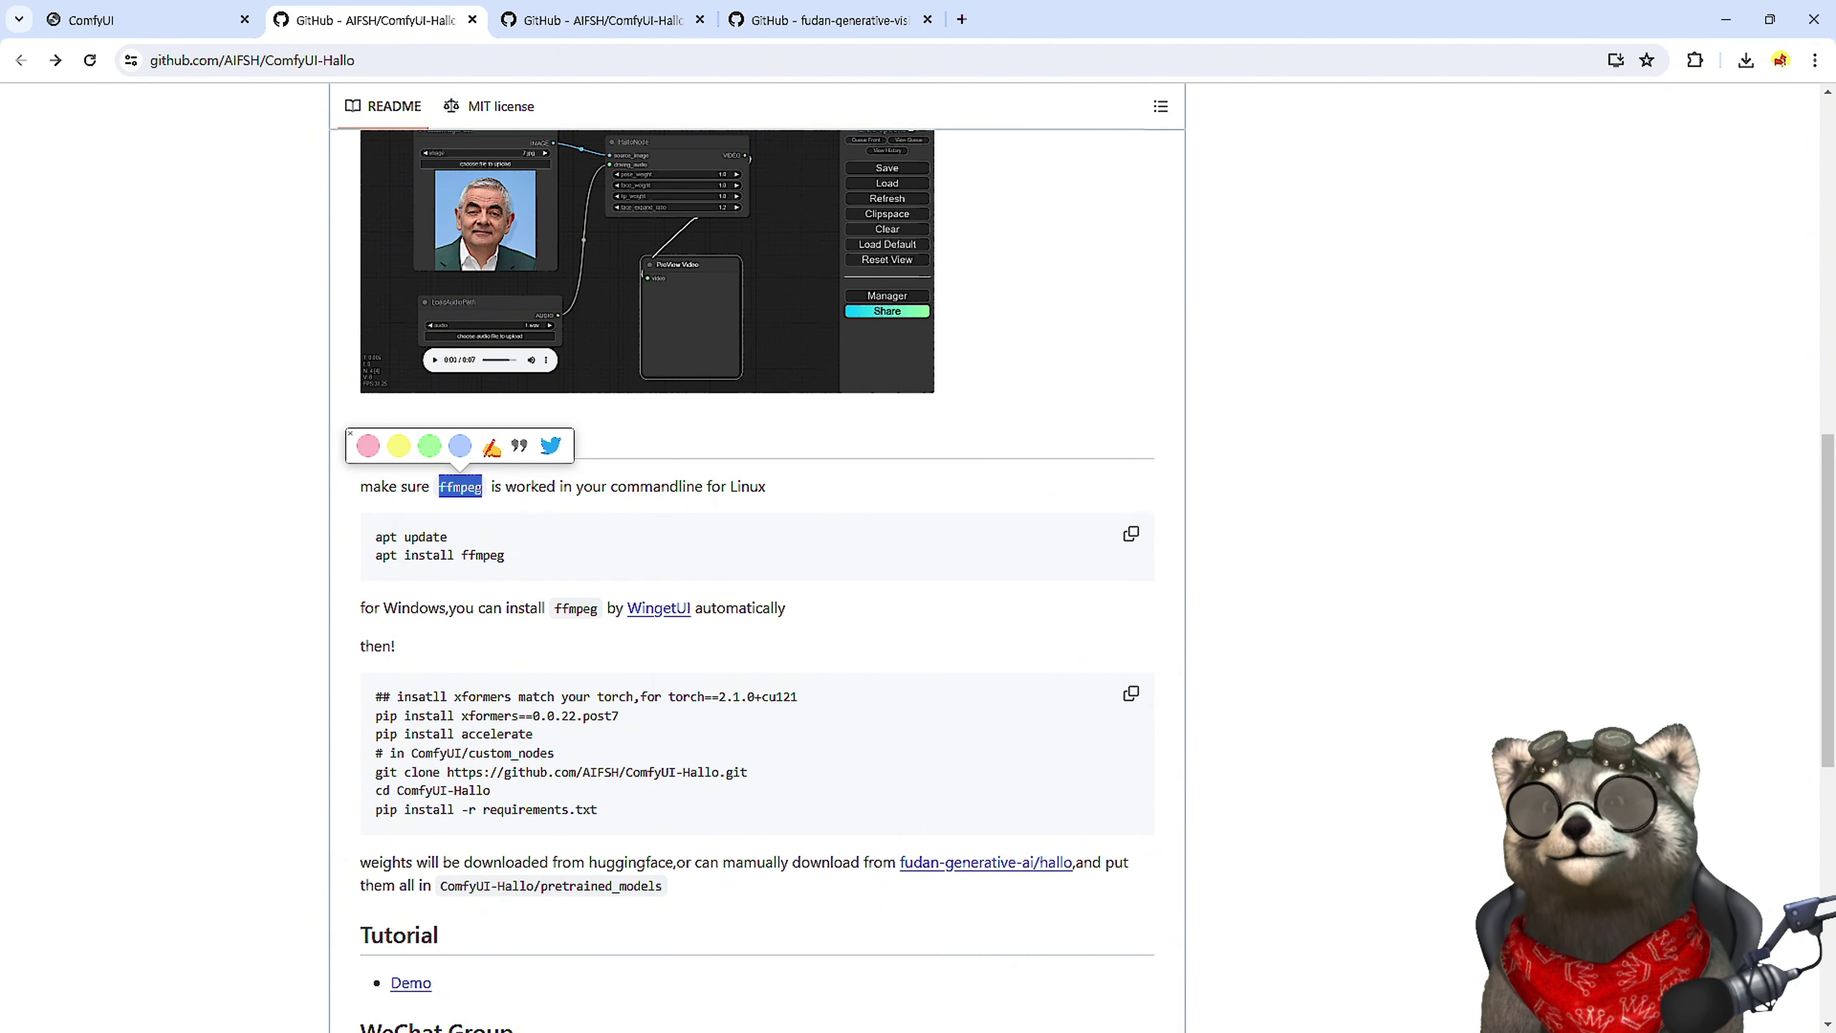
pyautogui.scroll(5, 757, 579)
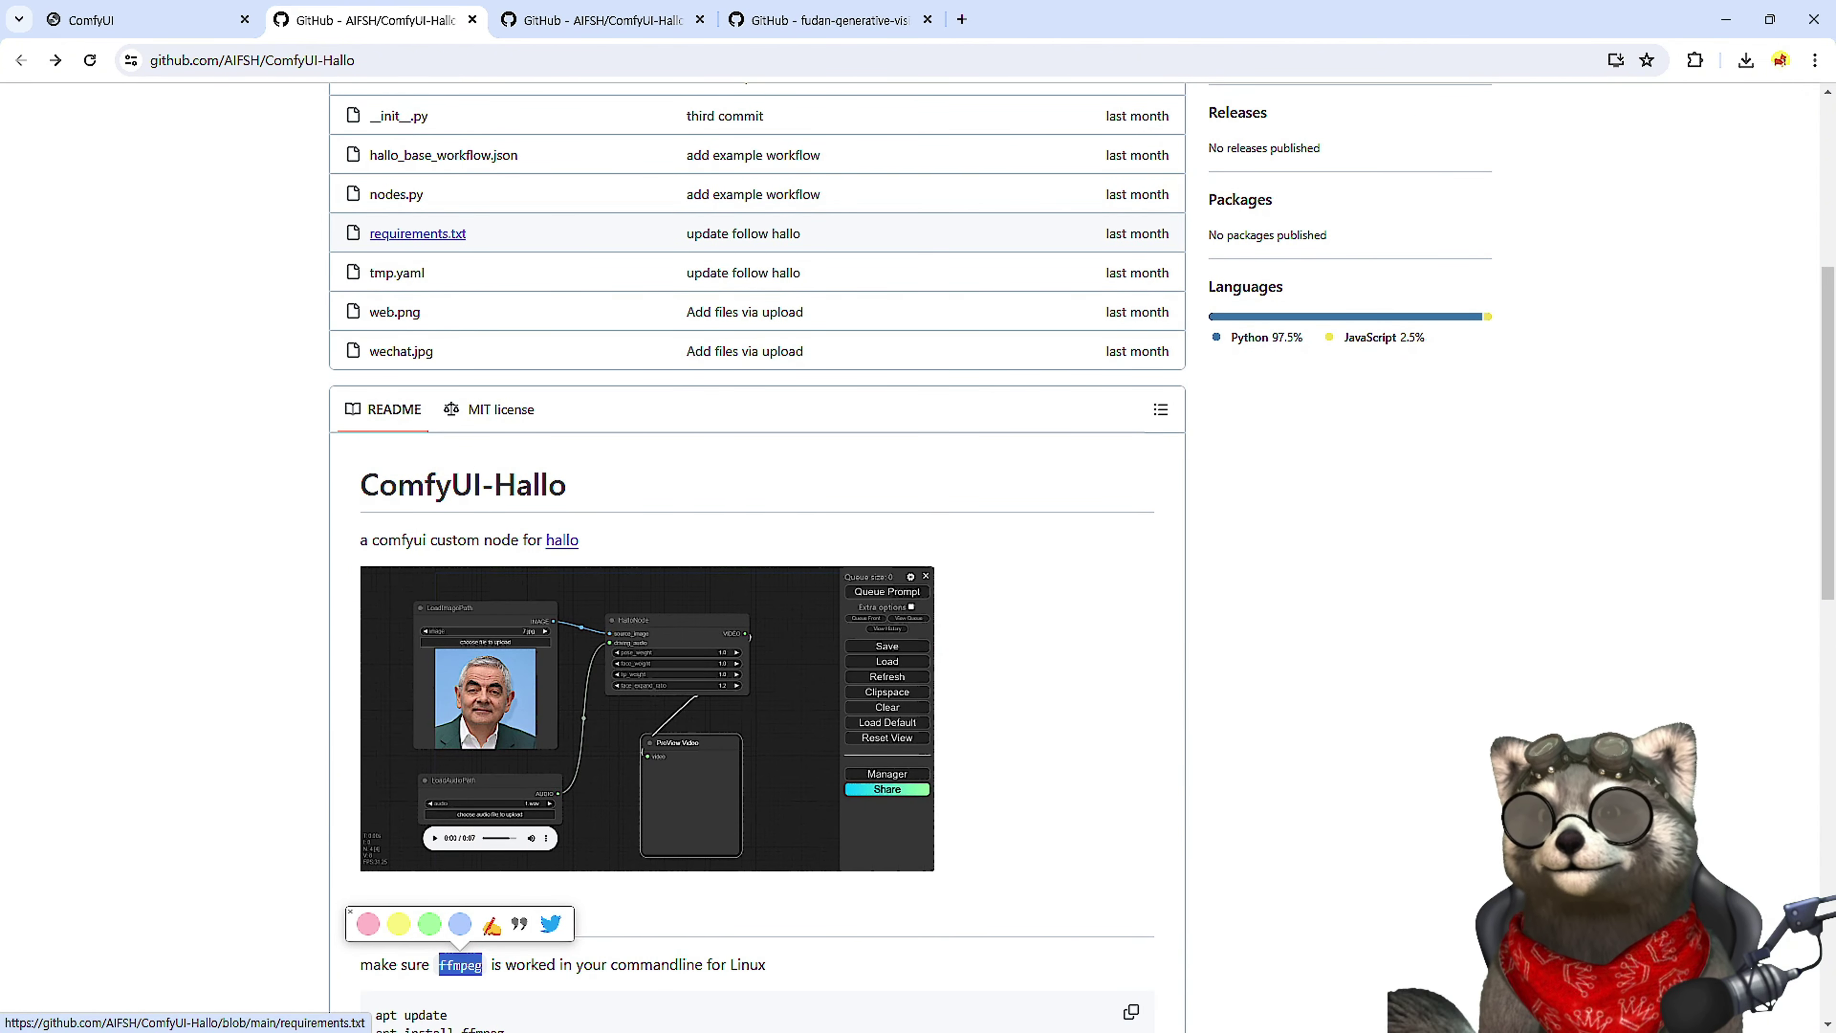
pyautogui.click(430, 234)
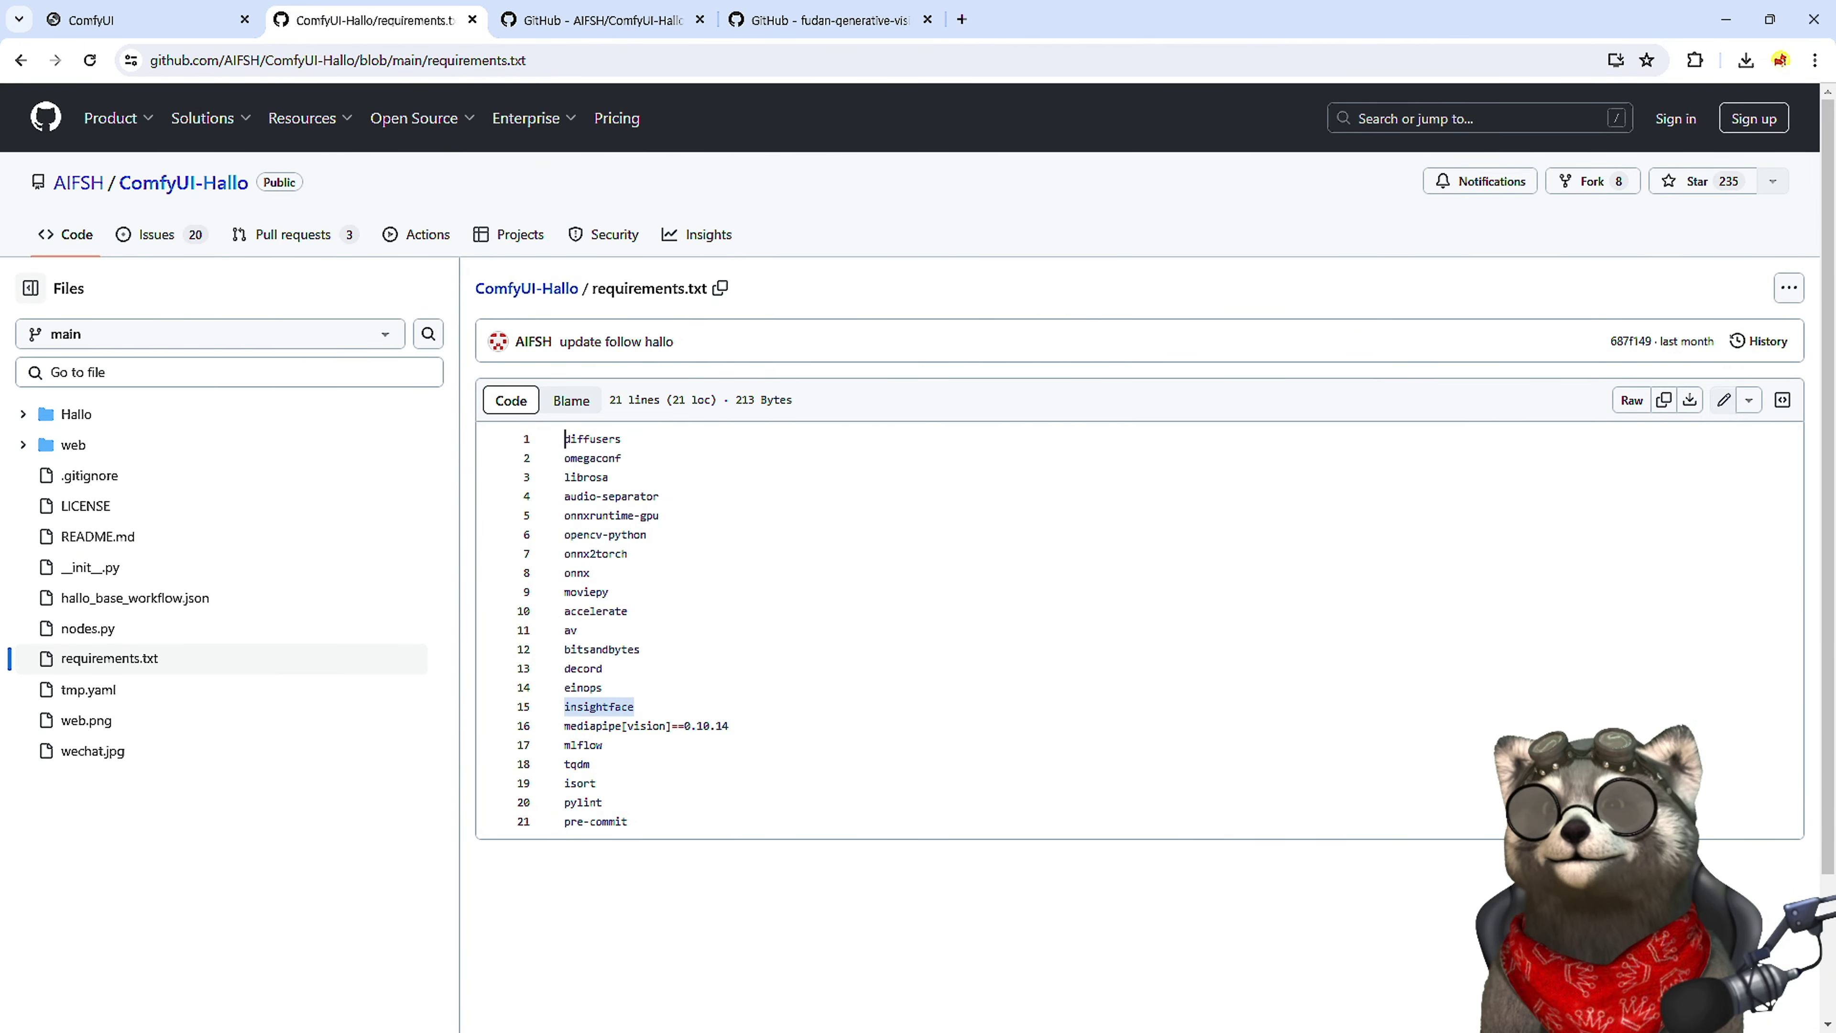
pyautogui.moveTo(564, 706); pyautogui.dragTo(635, 706)
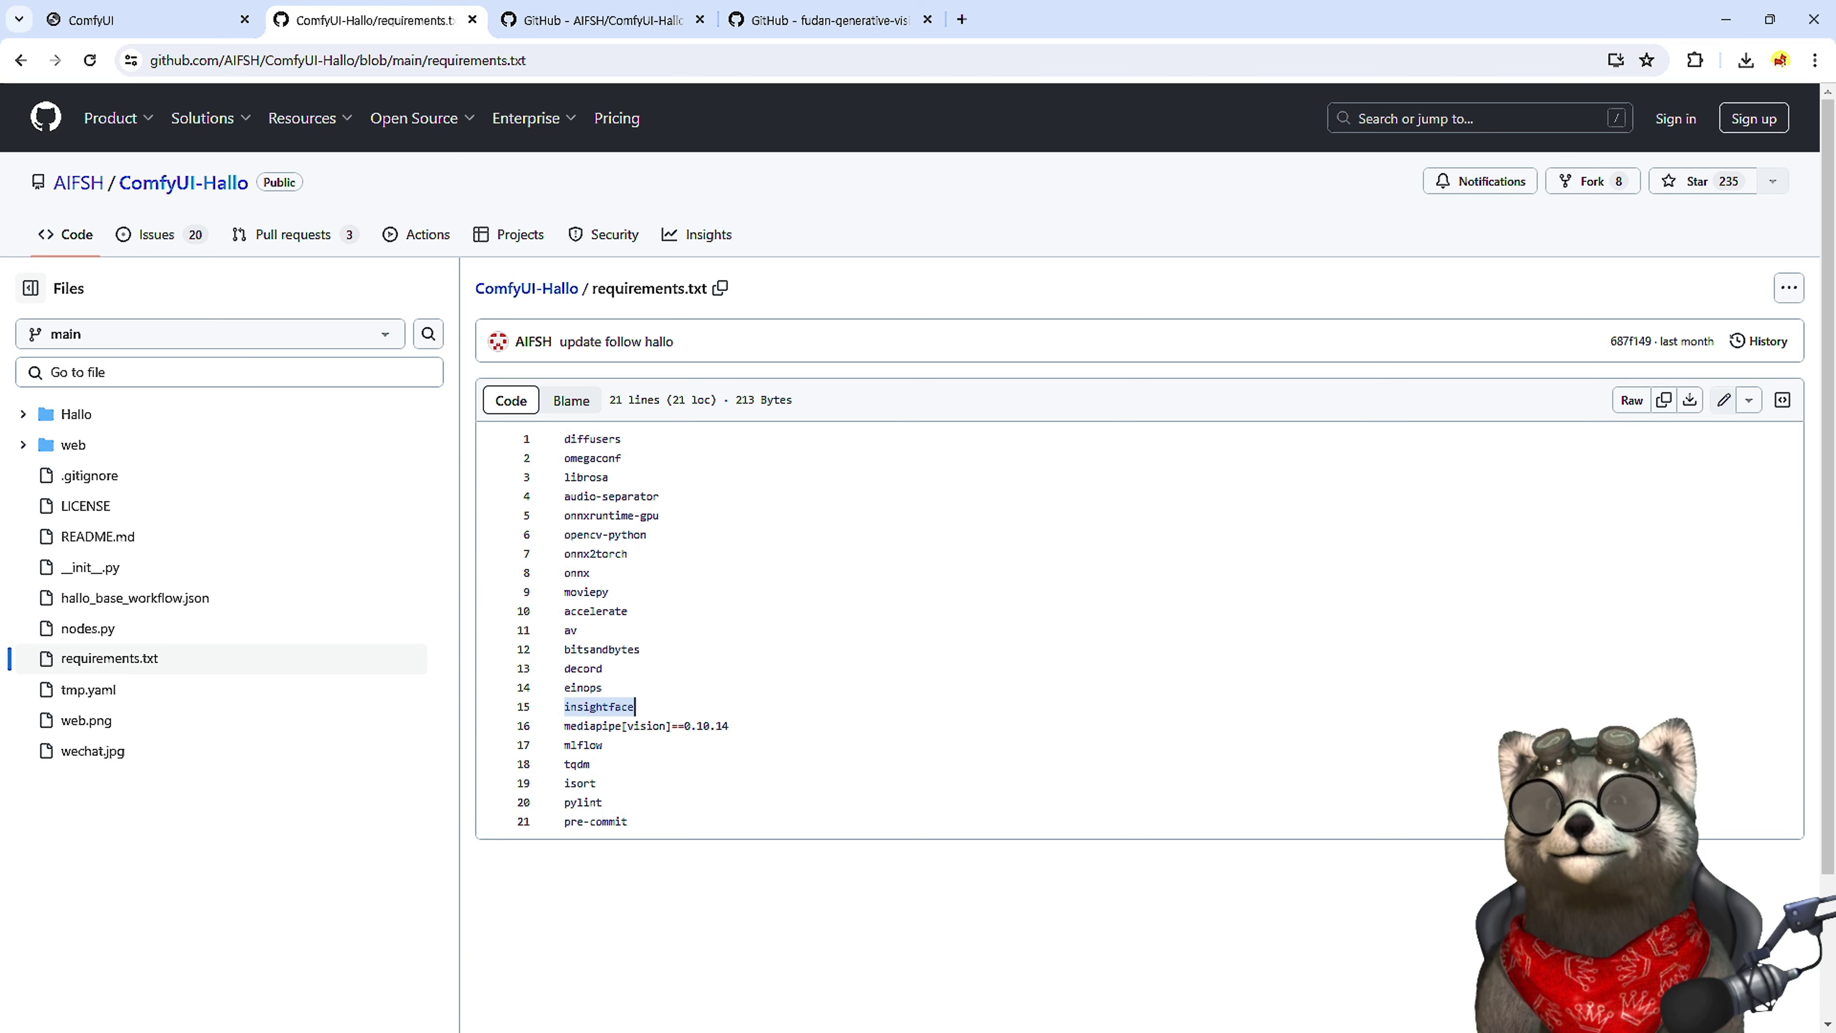
# - Return to the README's How to use section and highlight the pip install -r requirements.txt line
pyautogui.click(21, 60)
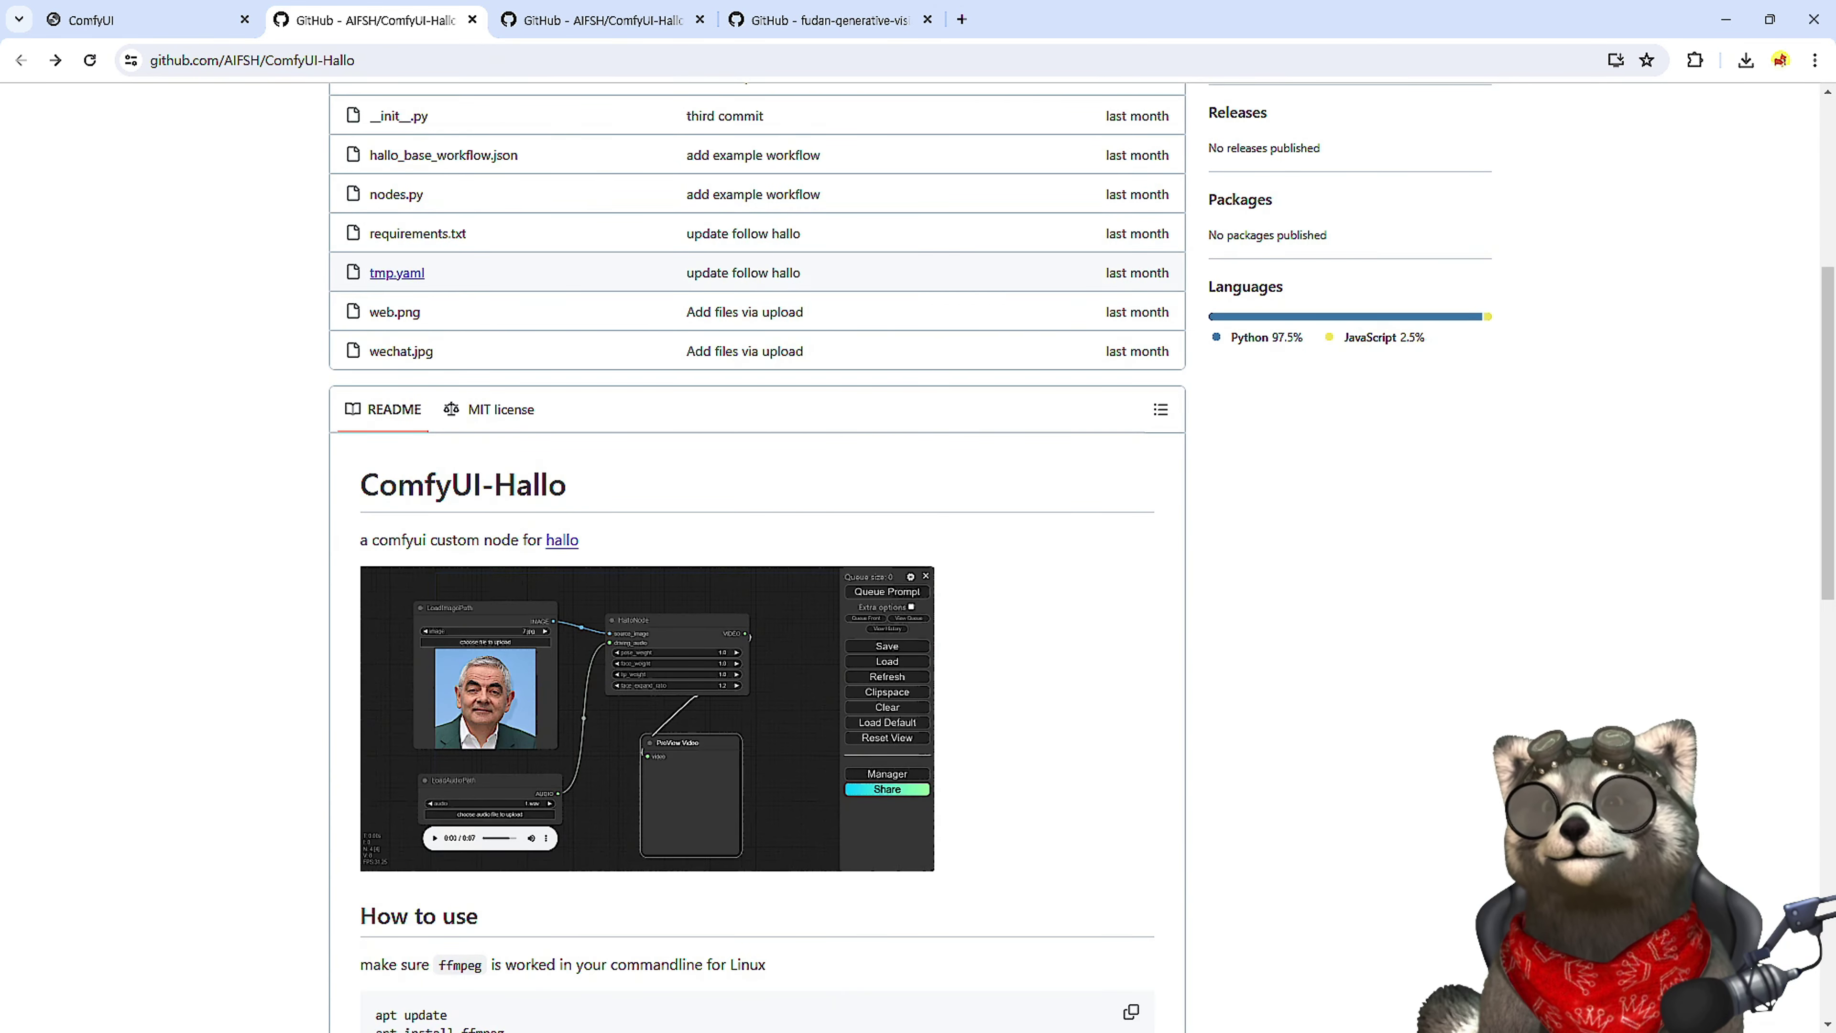
pyautogui.scroll(-8, 722, 579)
pyautogui.moveTo(376, 714); pyautogui.dragTo(597, 714)
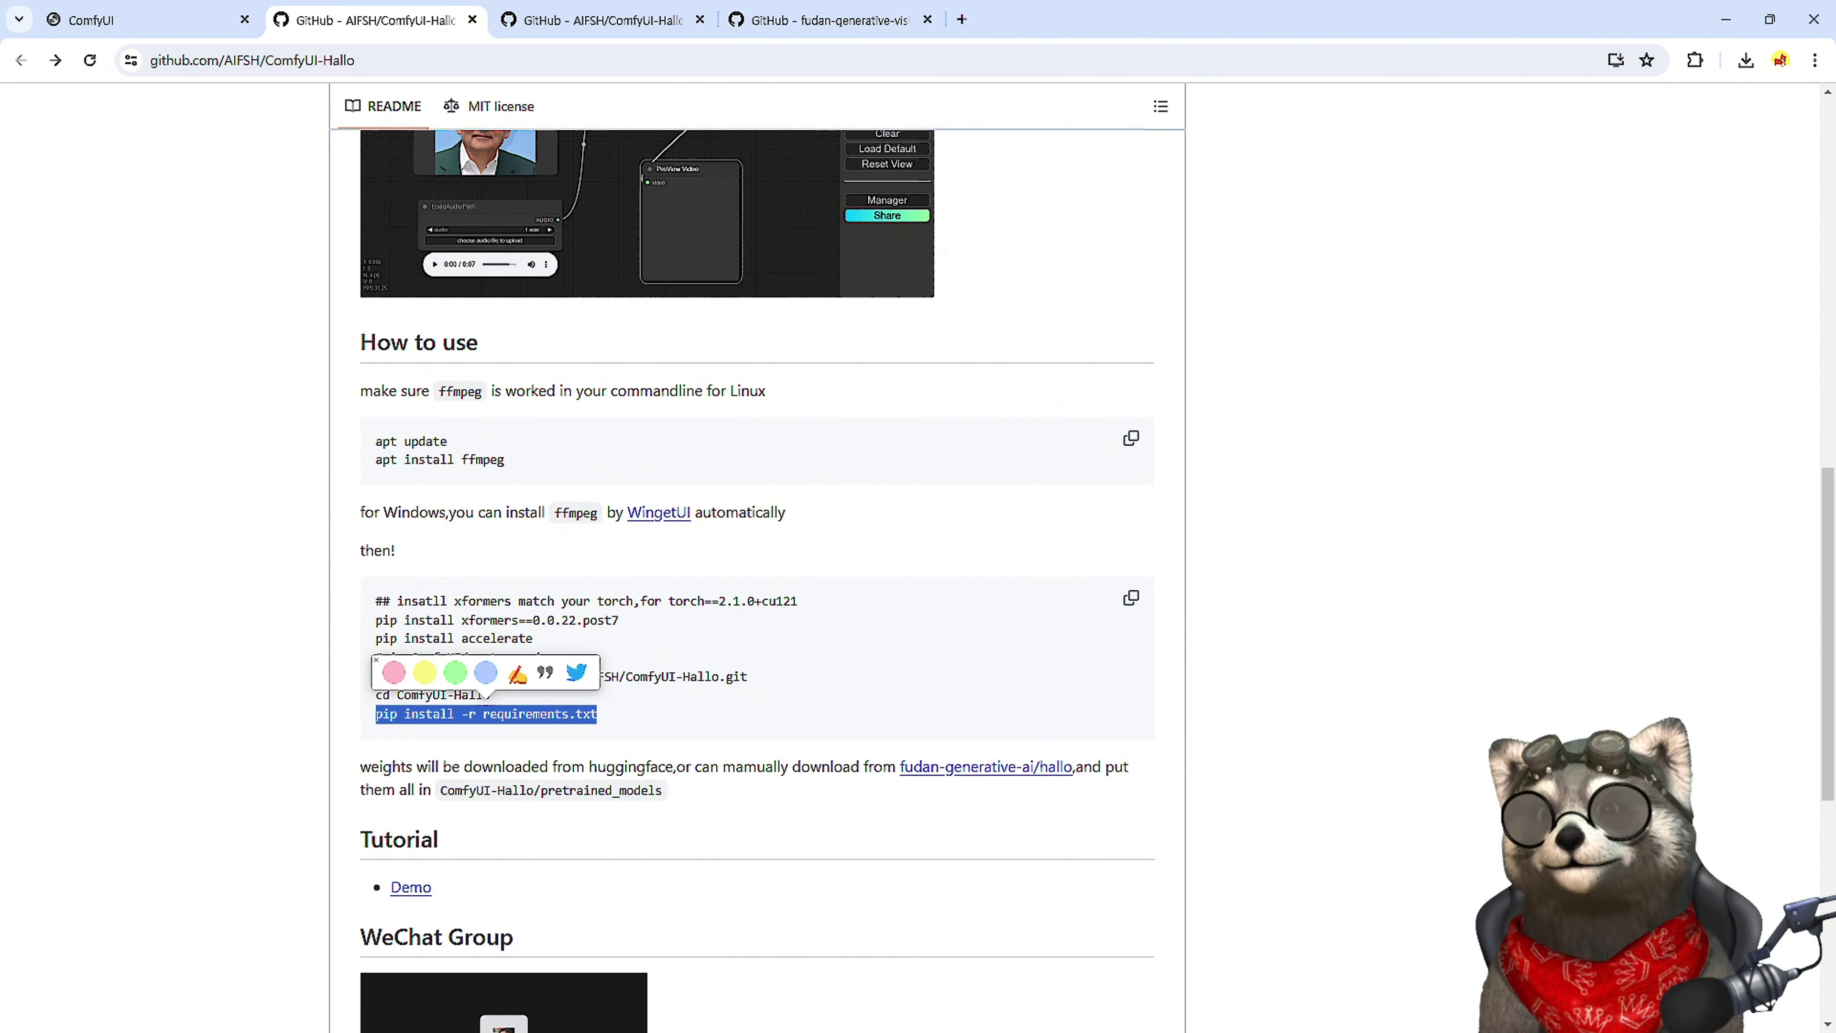
# - Check the Stability Matrix console and highlight the pretrained_models file tree in the fudan-generative-vision/hallo README
pyautogui.click(672, 714)
pyautogui.hotkey('alt', 'Tab')
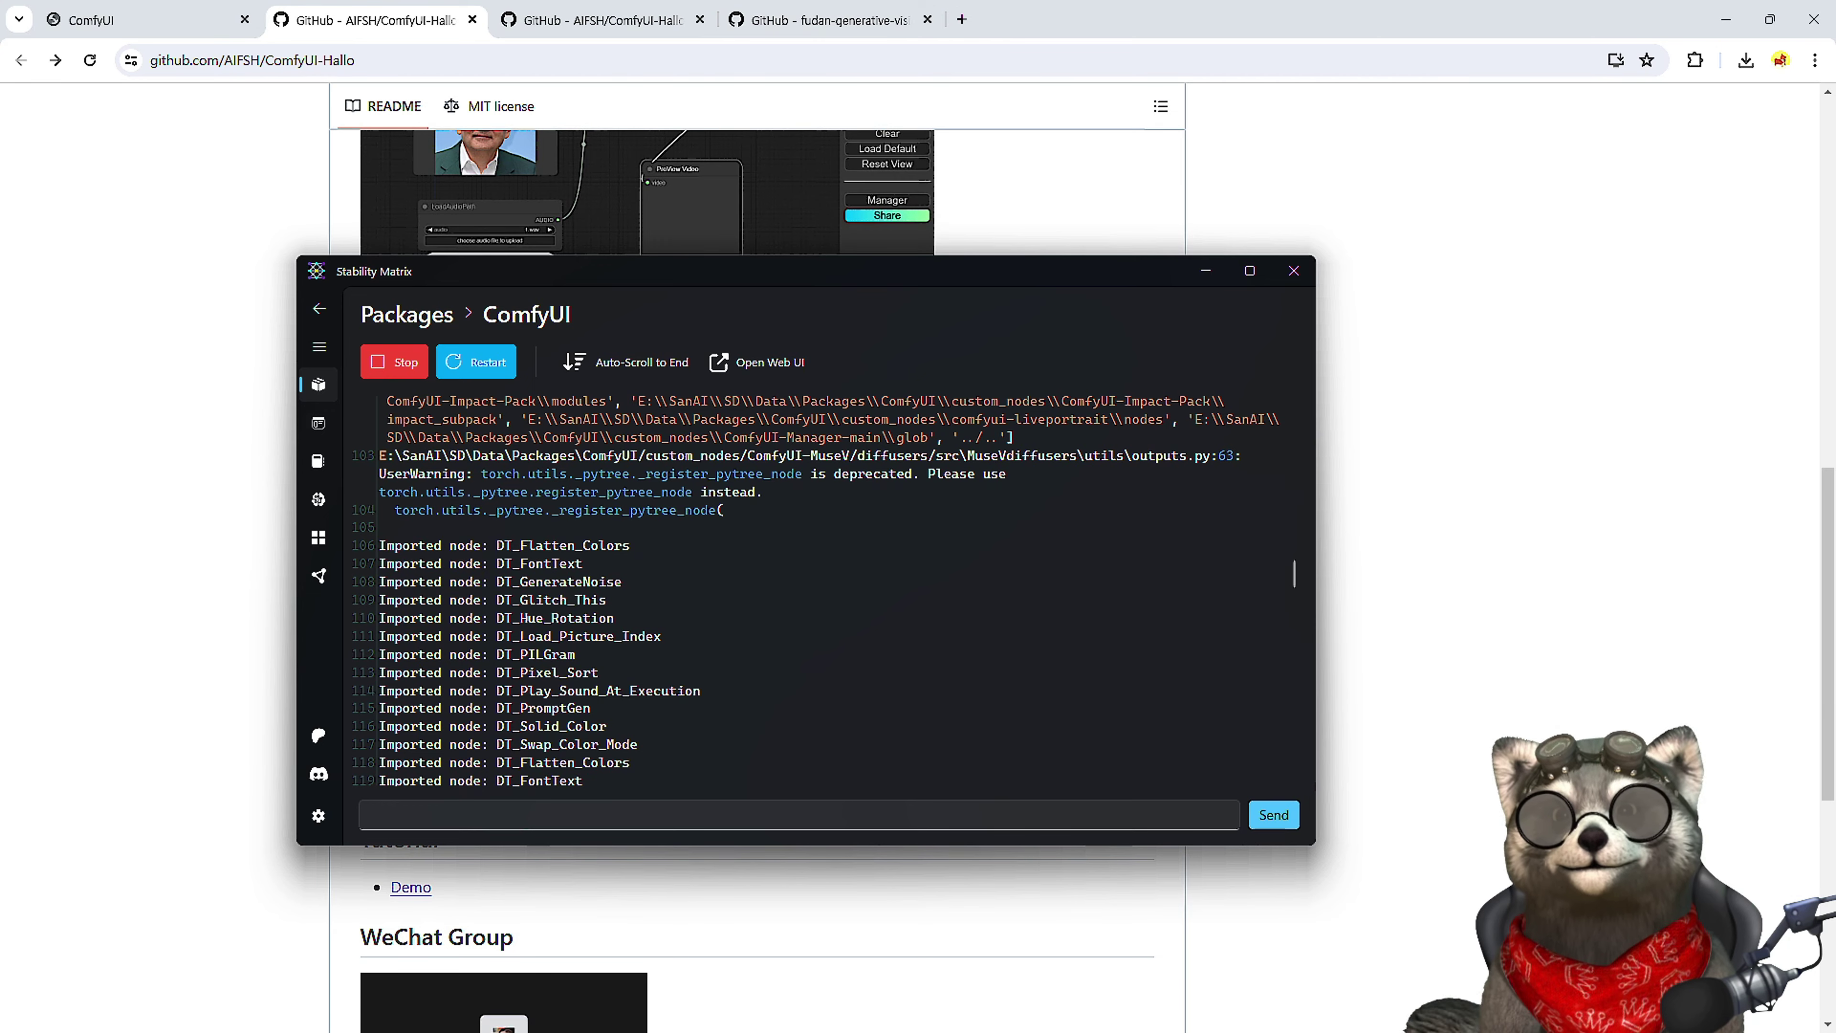
pyautogui.hotkey('alt', 'Tab')
pyautogui.hotkey('ctrl', '4')
pyautogui.scroll(-3, 757, 578)
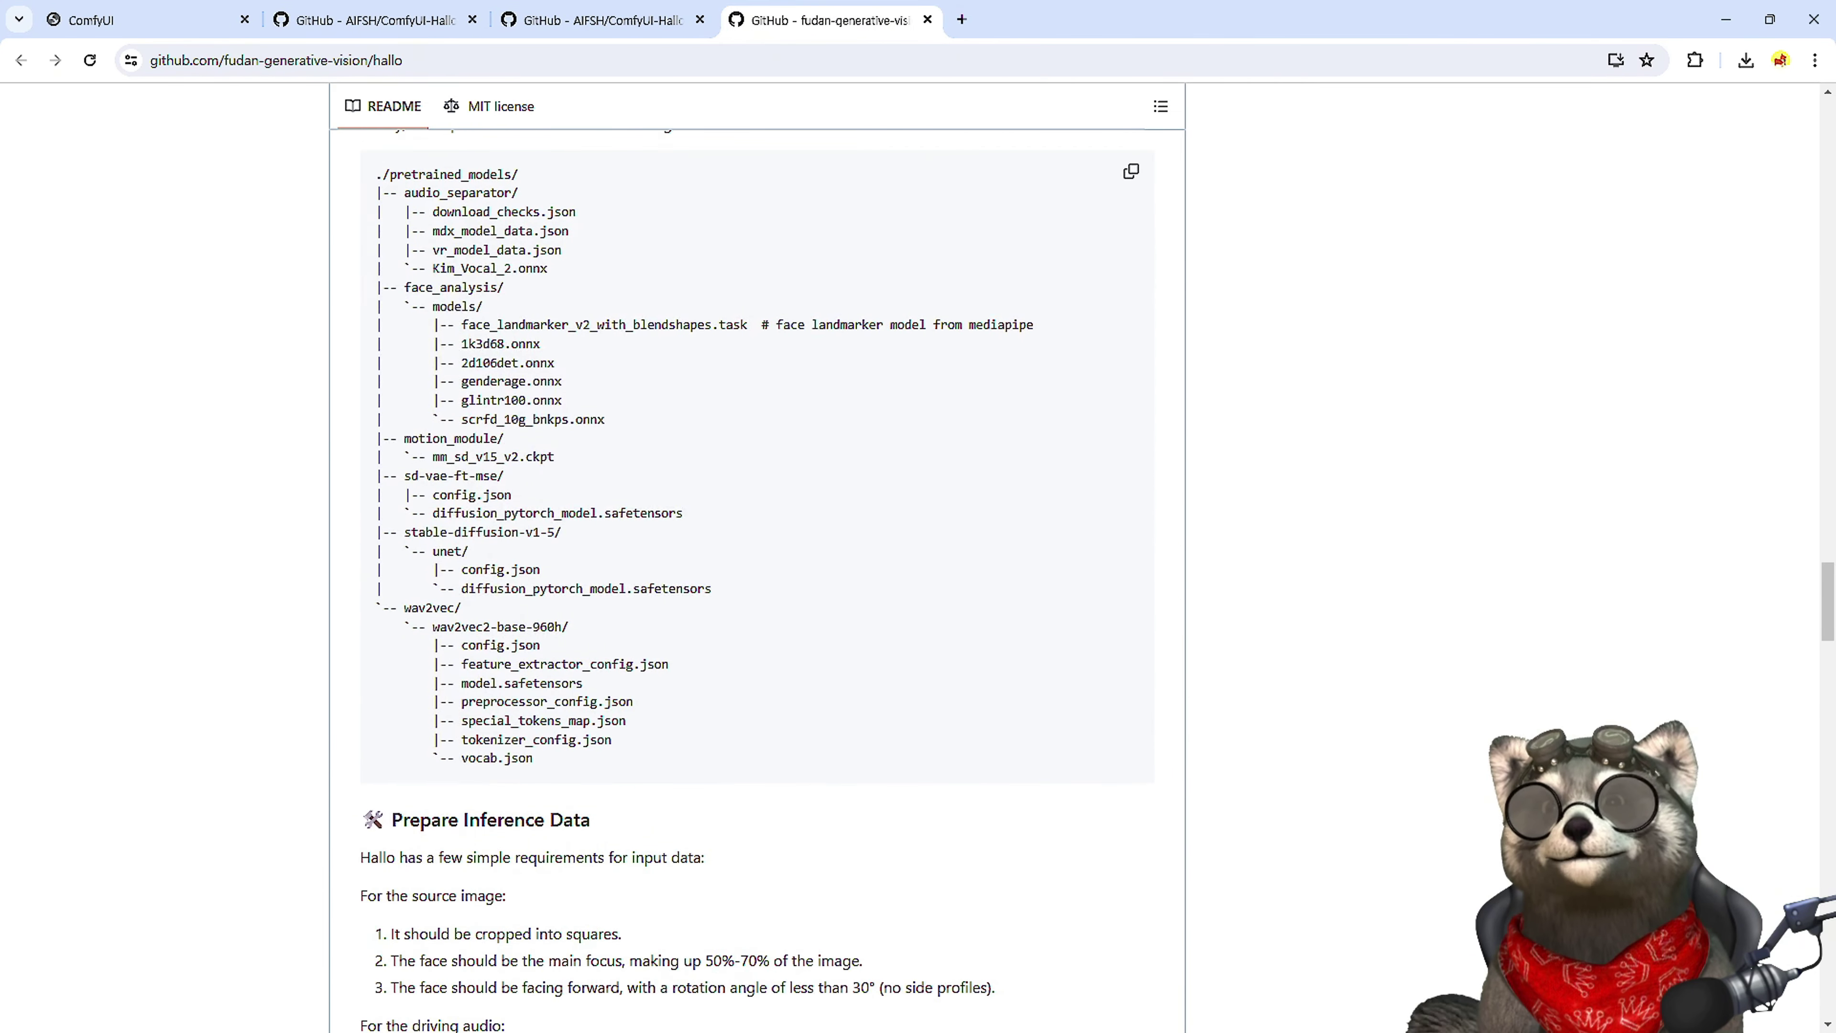
pyautogui.moveTo(404, 192); pyautogui.dragTo(533, 757)
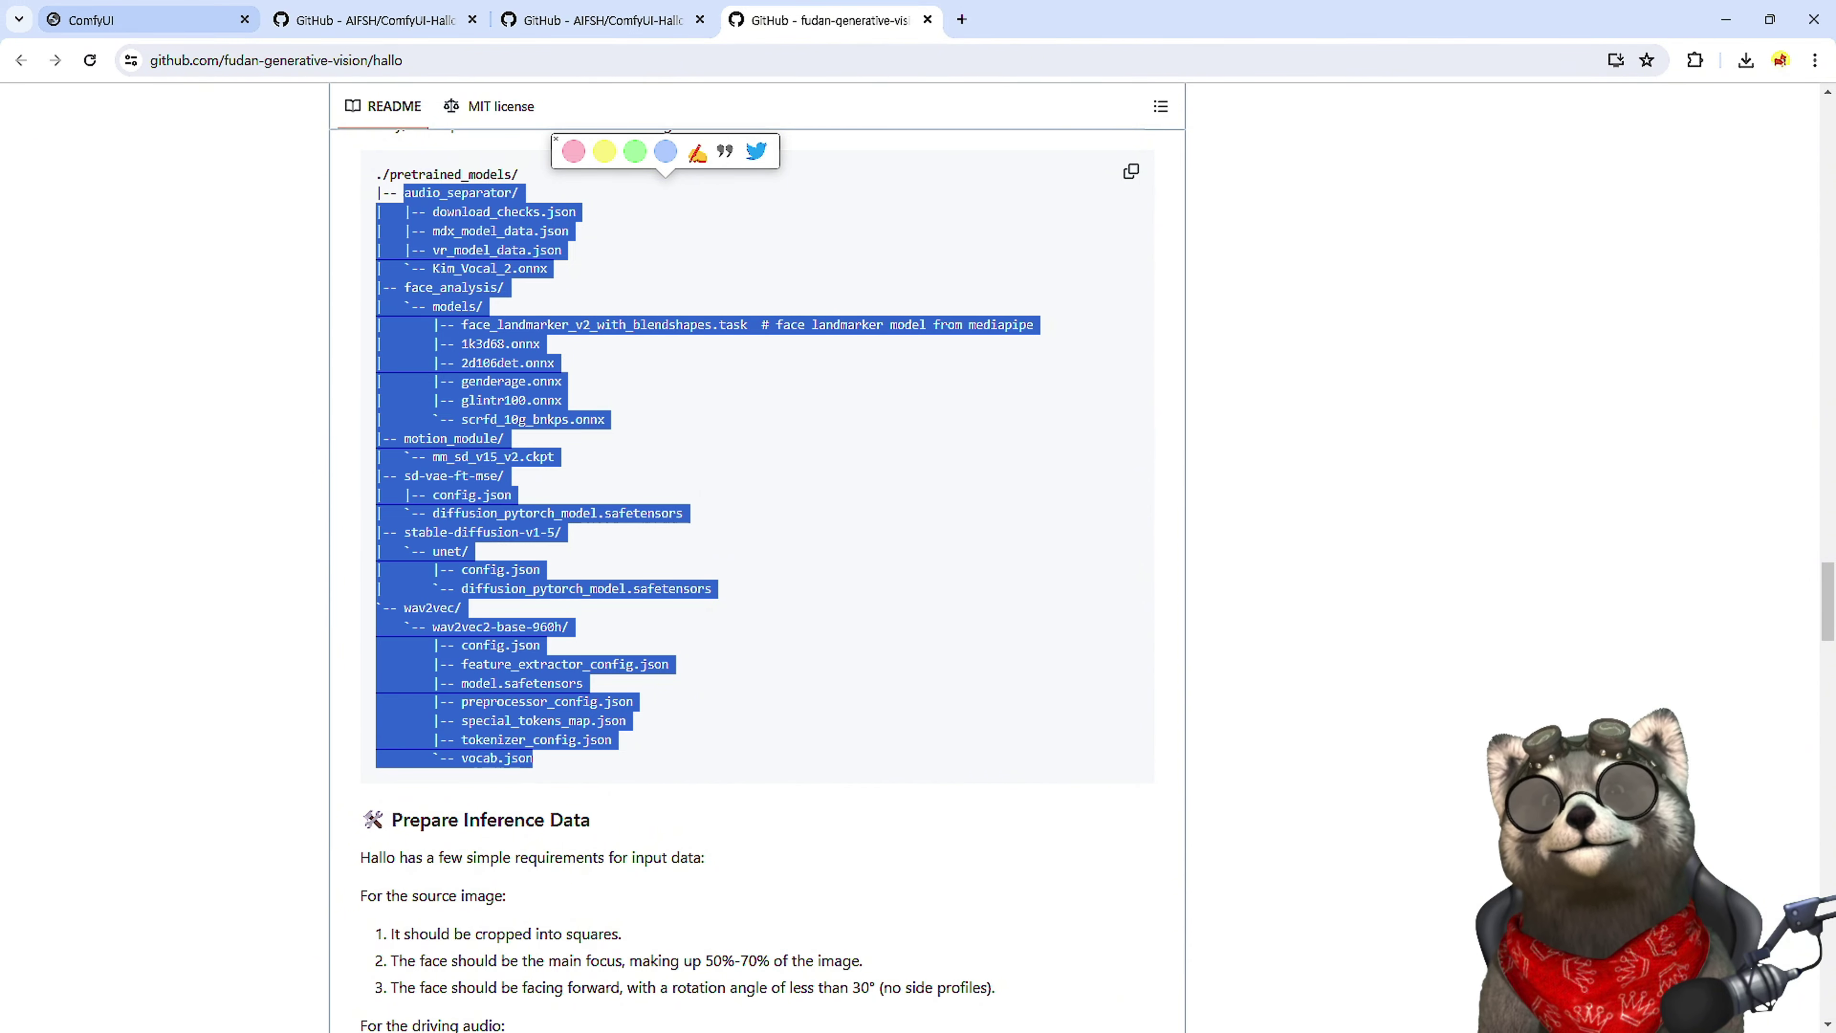
# - Return to ComfyUI, close the ComfyUI Manager menu and delete the existing Hallo workflow nodes from the canvas
pyautogui.click(145, 19)
pyautogui.press('Escape')
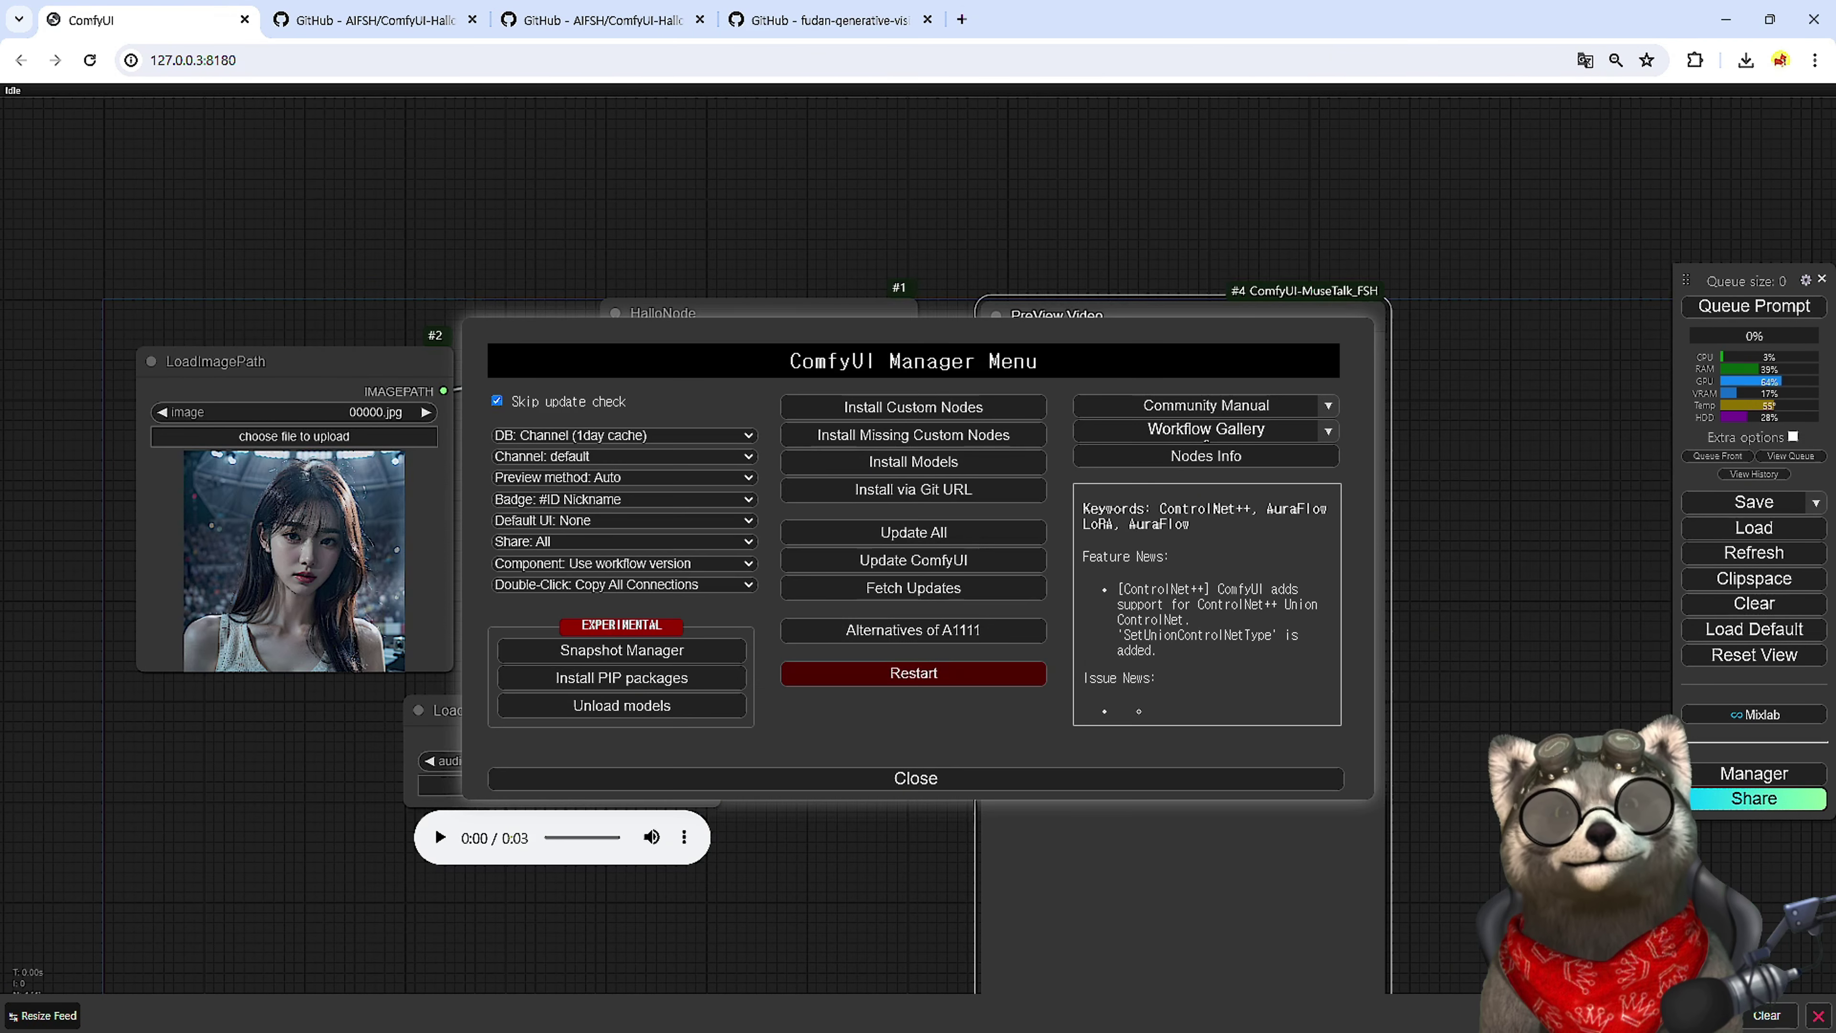
pyautogui.press('Escape')
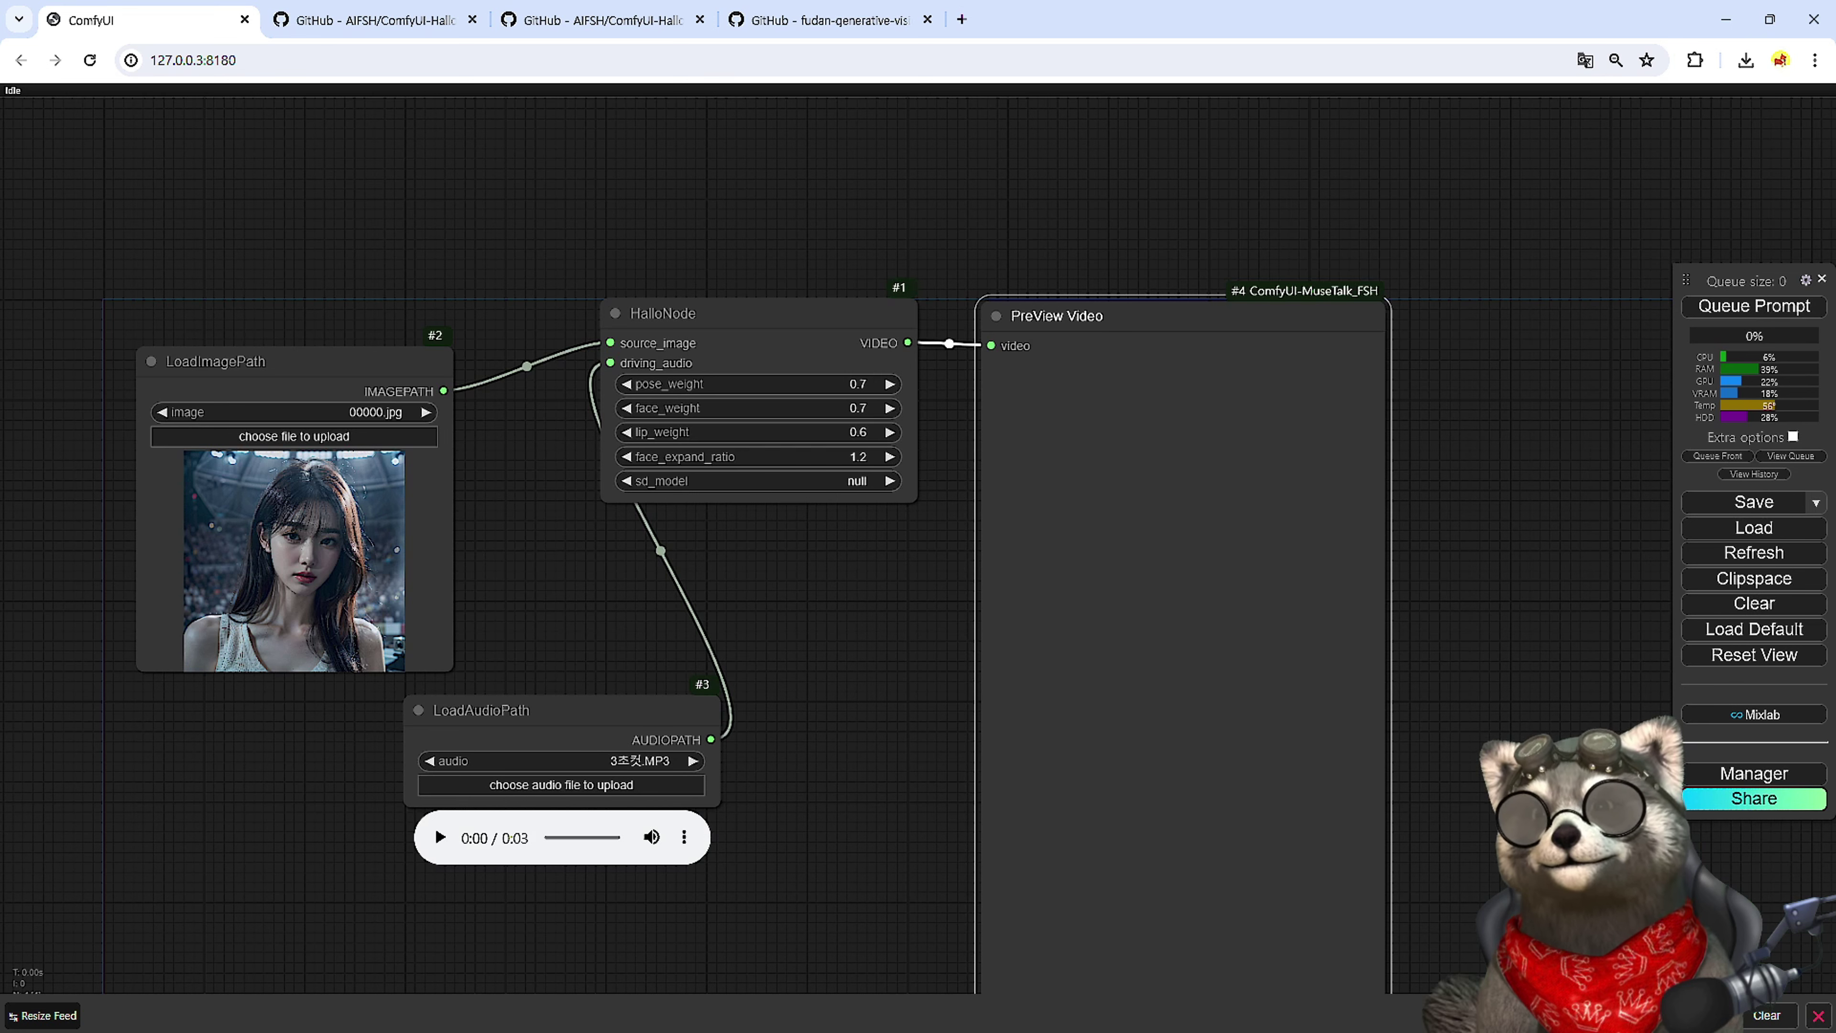
pyautogui.moveTo(365, 276); pyautogui.dragTo(986, 699)
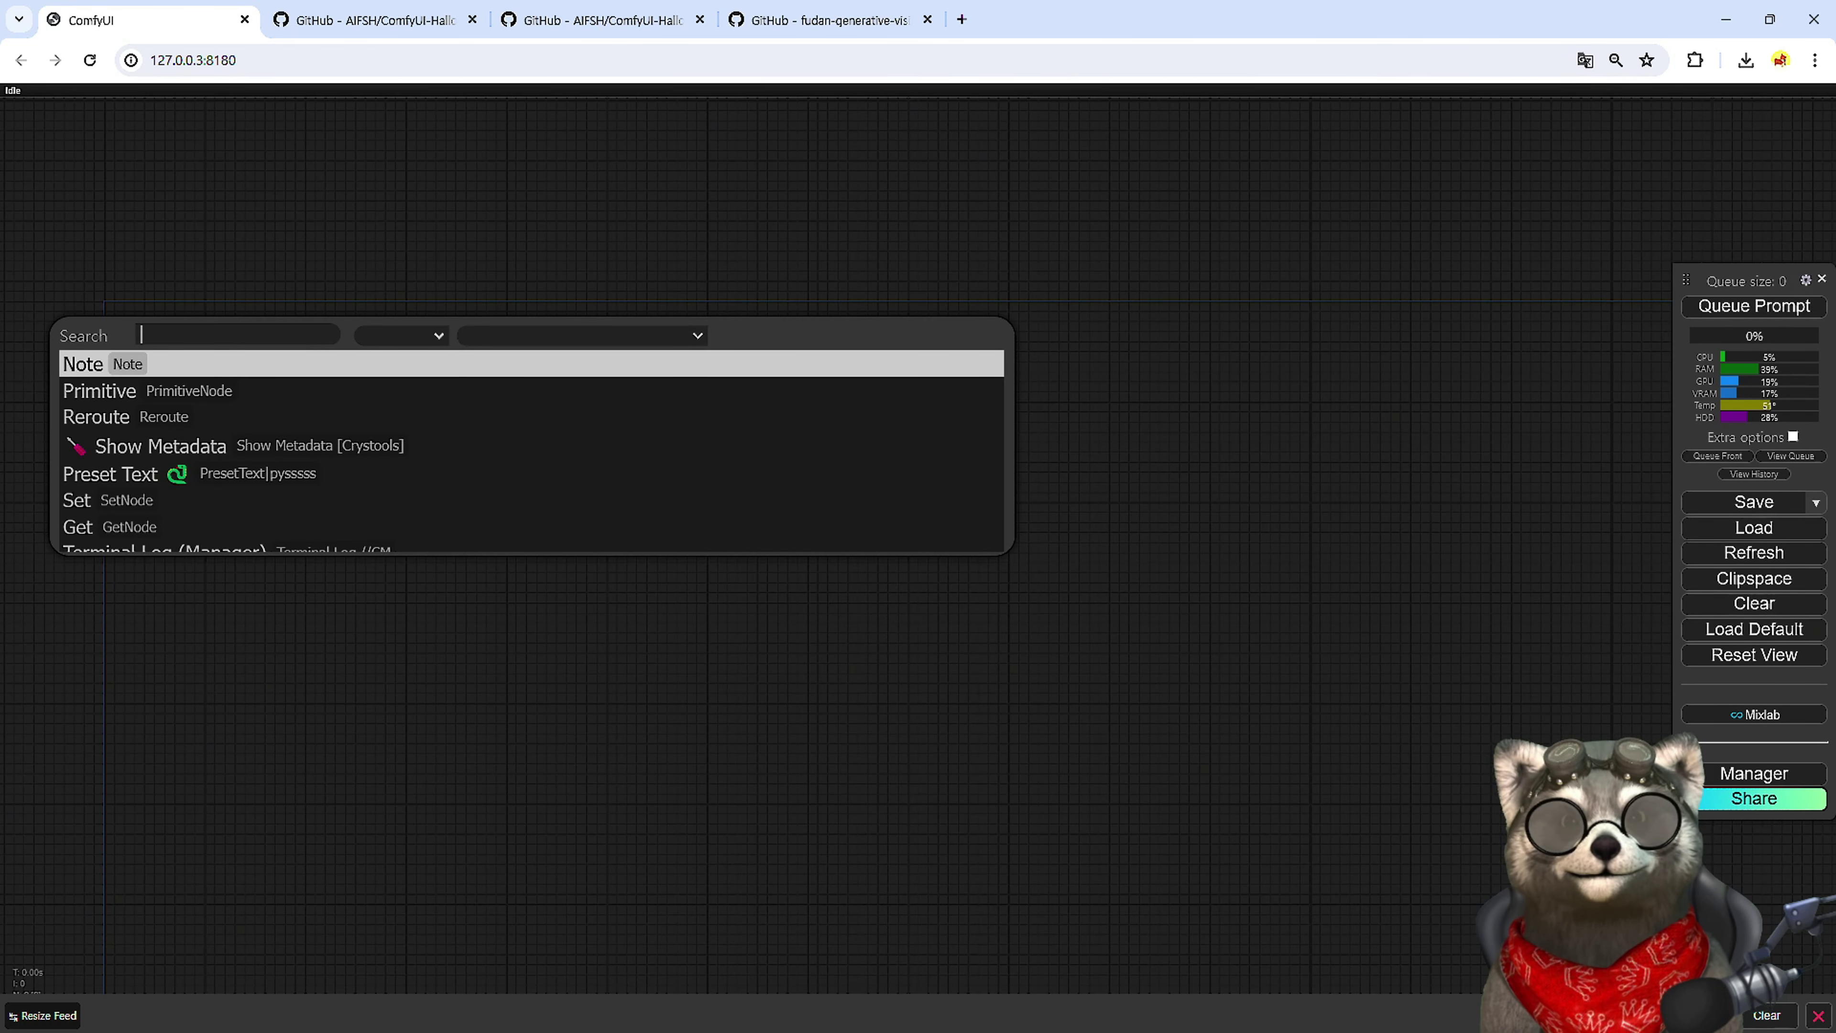
pyautogui.write('L')
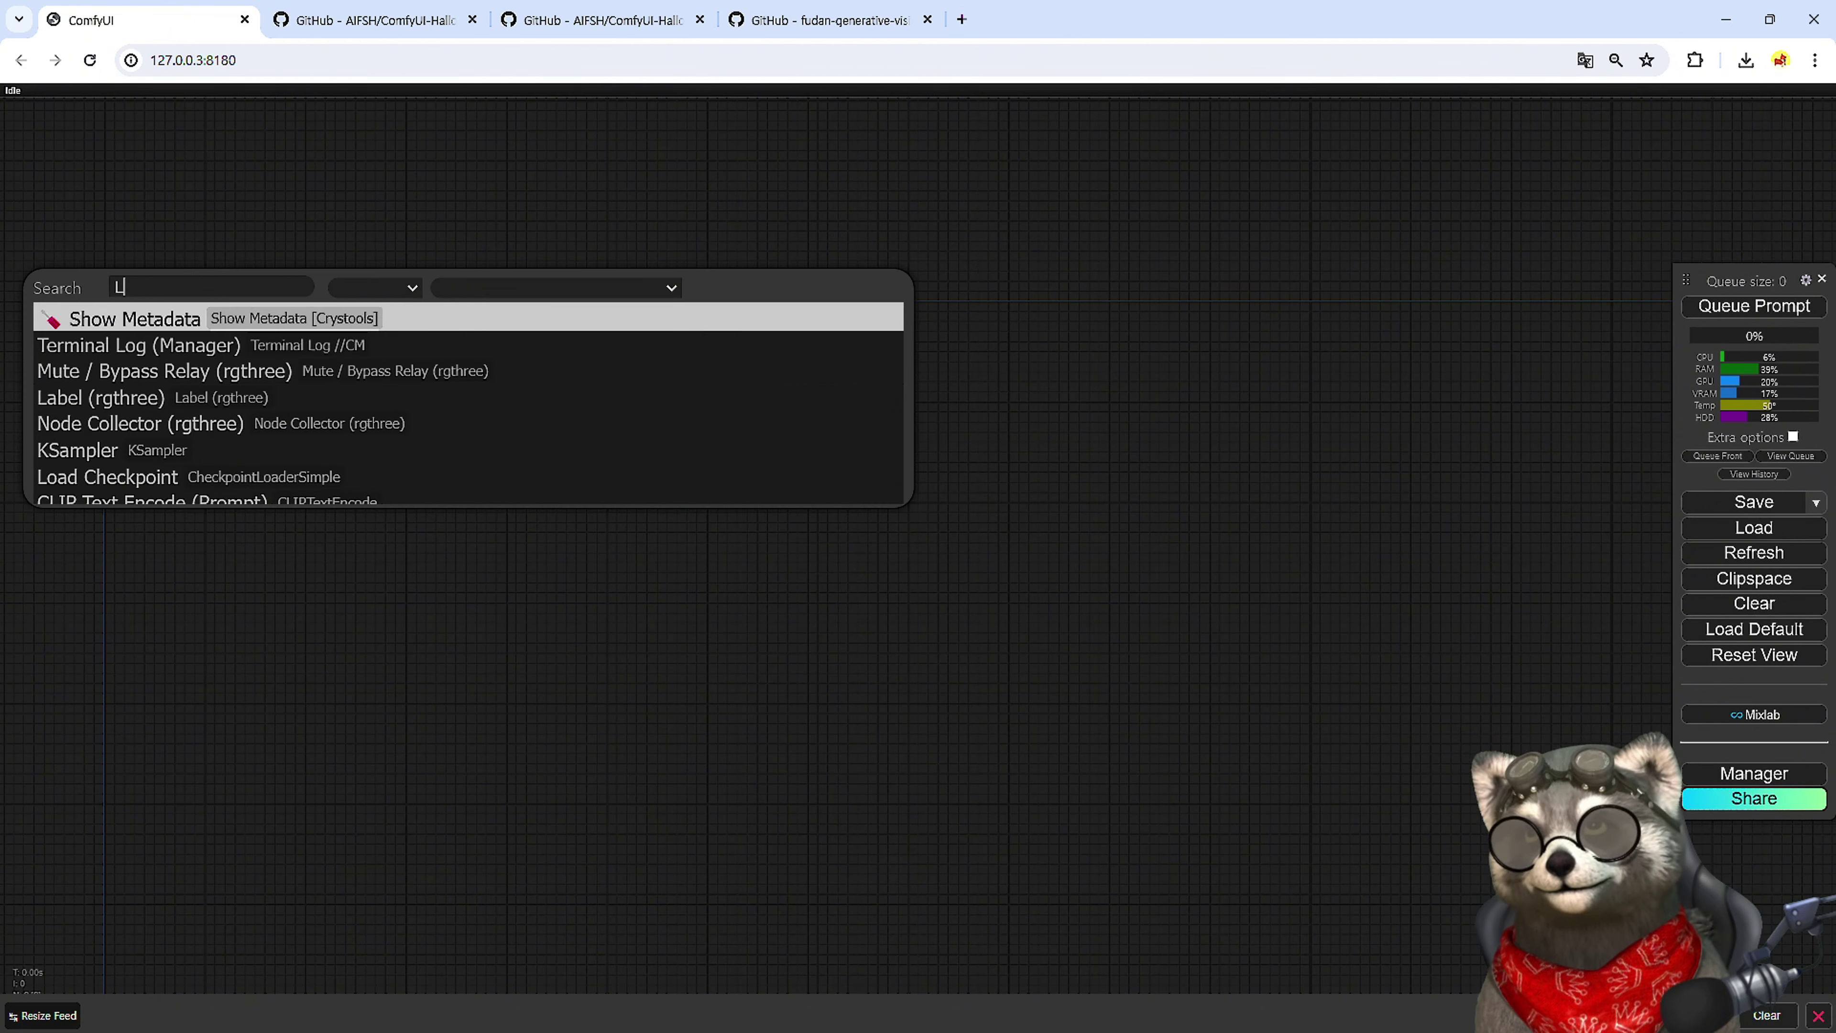
pyautogui.write('oadimagepath')
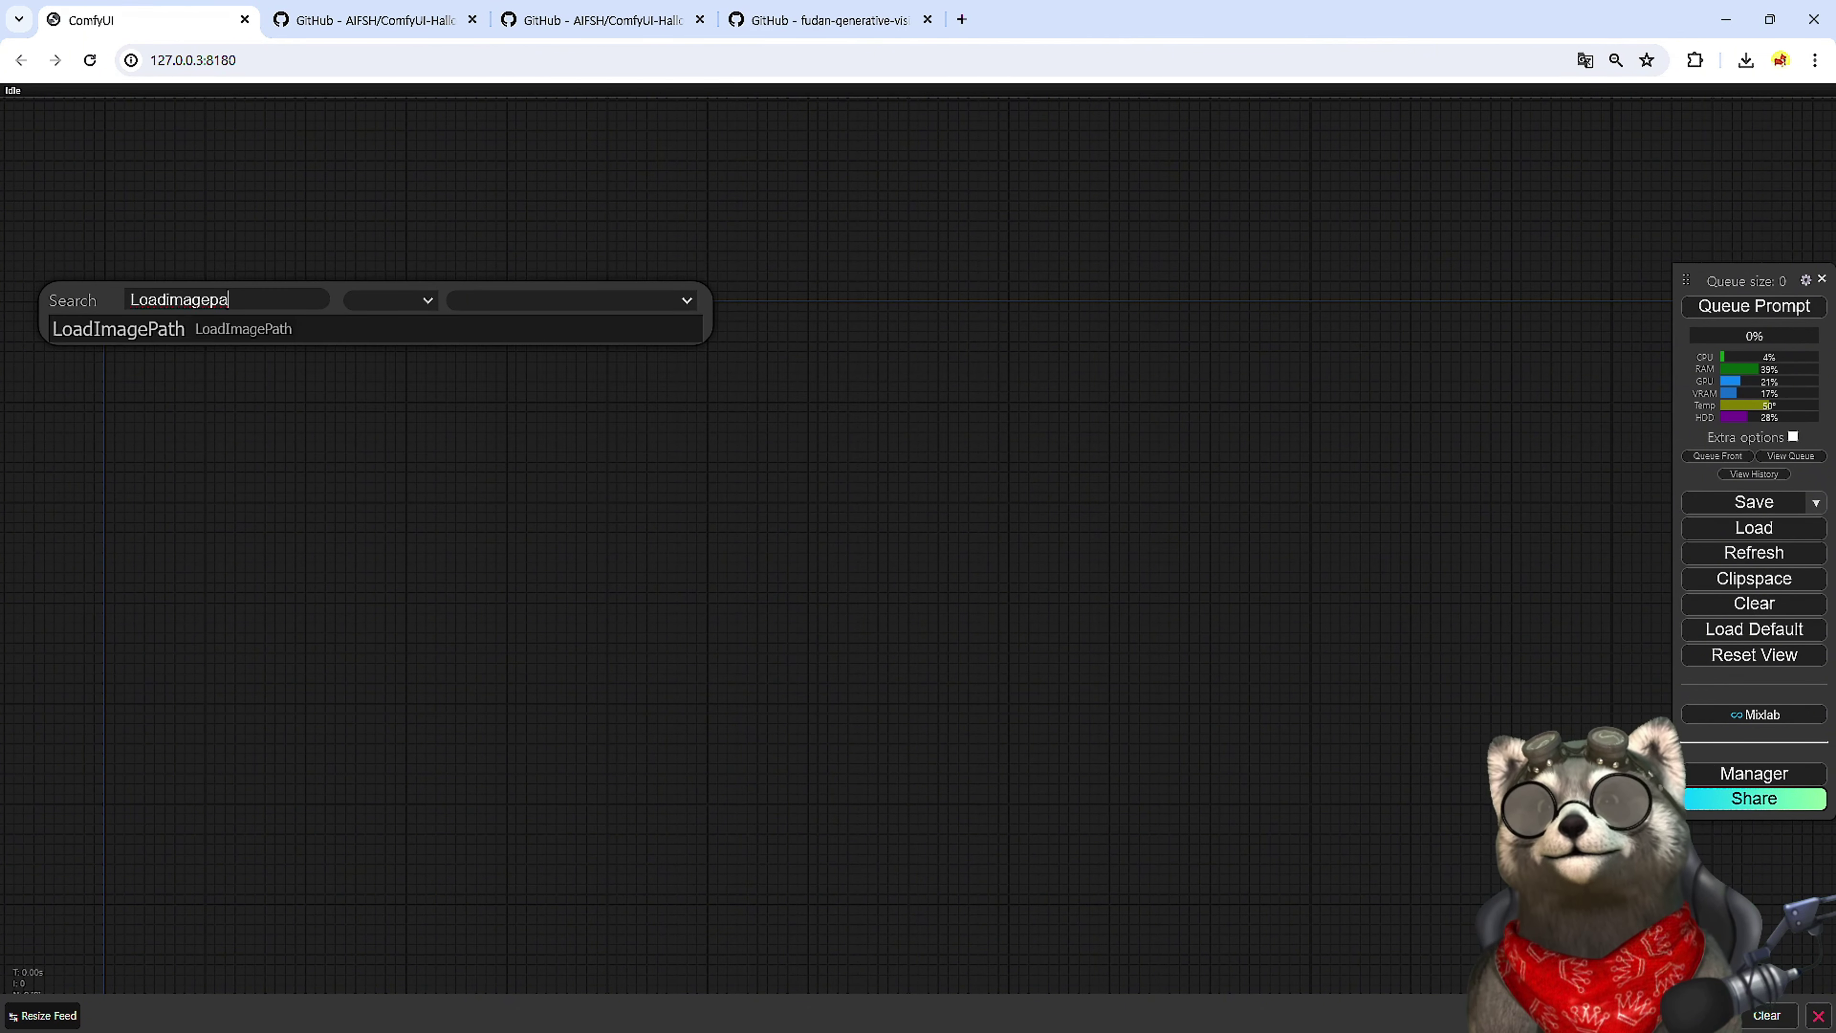
pyautogui.press('Return')
pyautogui.click(311, 339)
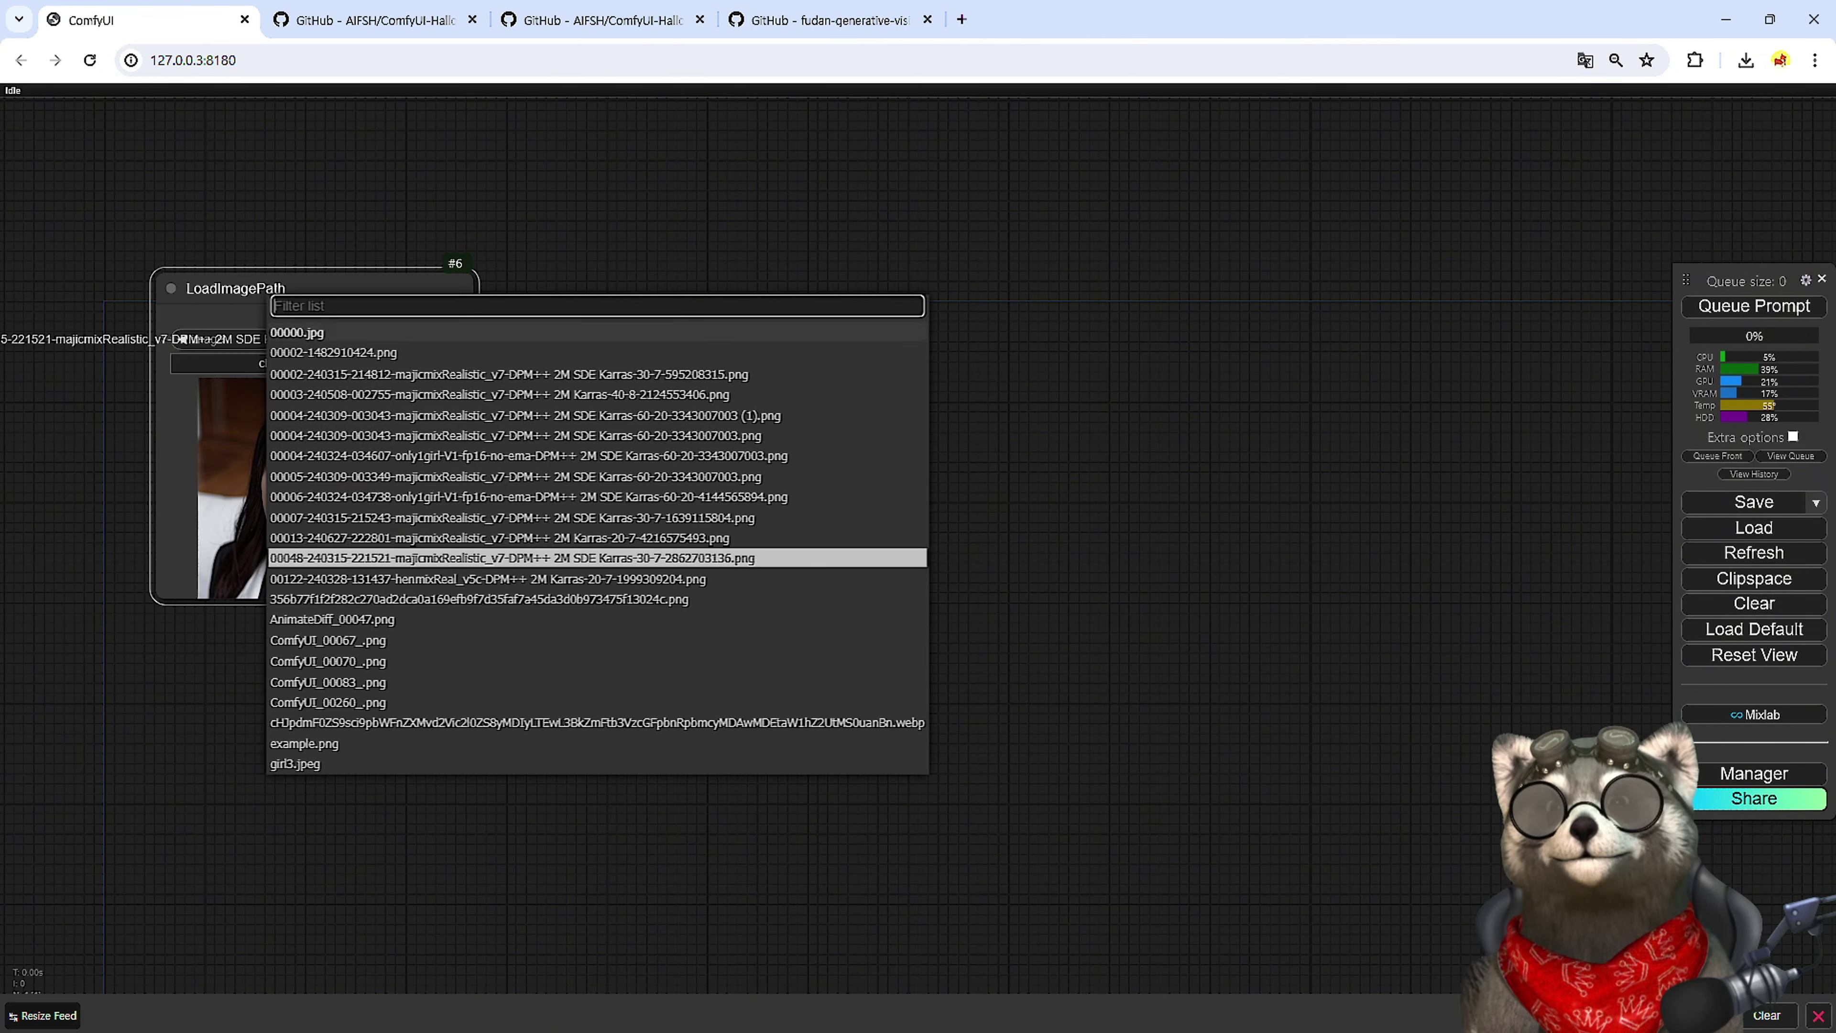
pyautogui.click(577, 554)
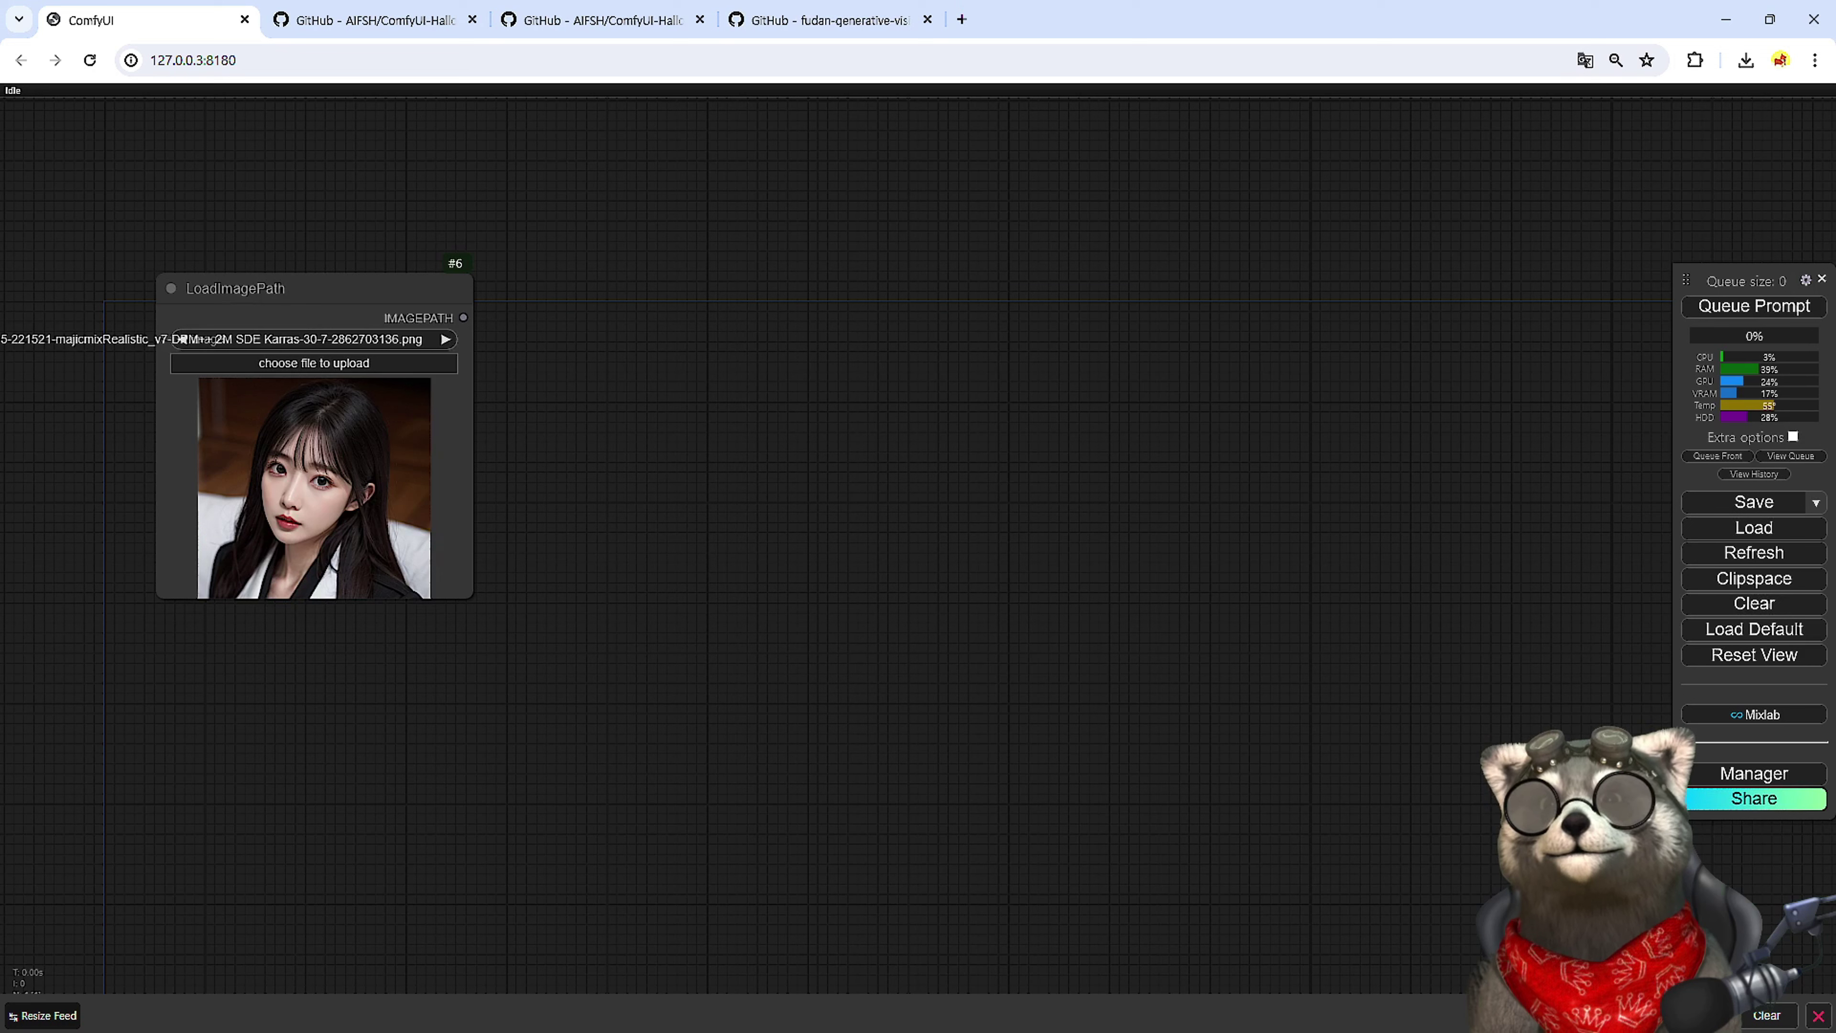
# - Add a HalloNode and place it just beside the LoadImagePath node
pyautogui.doubleClick(479, 267)
pyautogui.write('hallo')
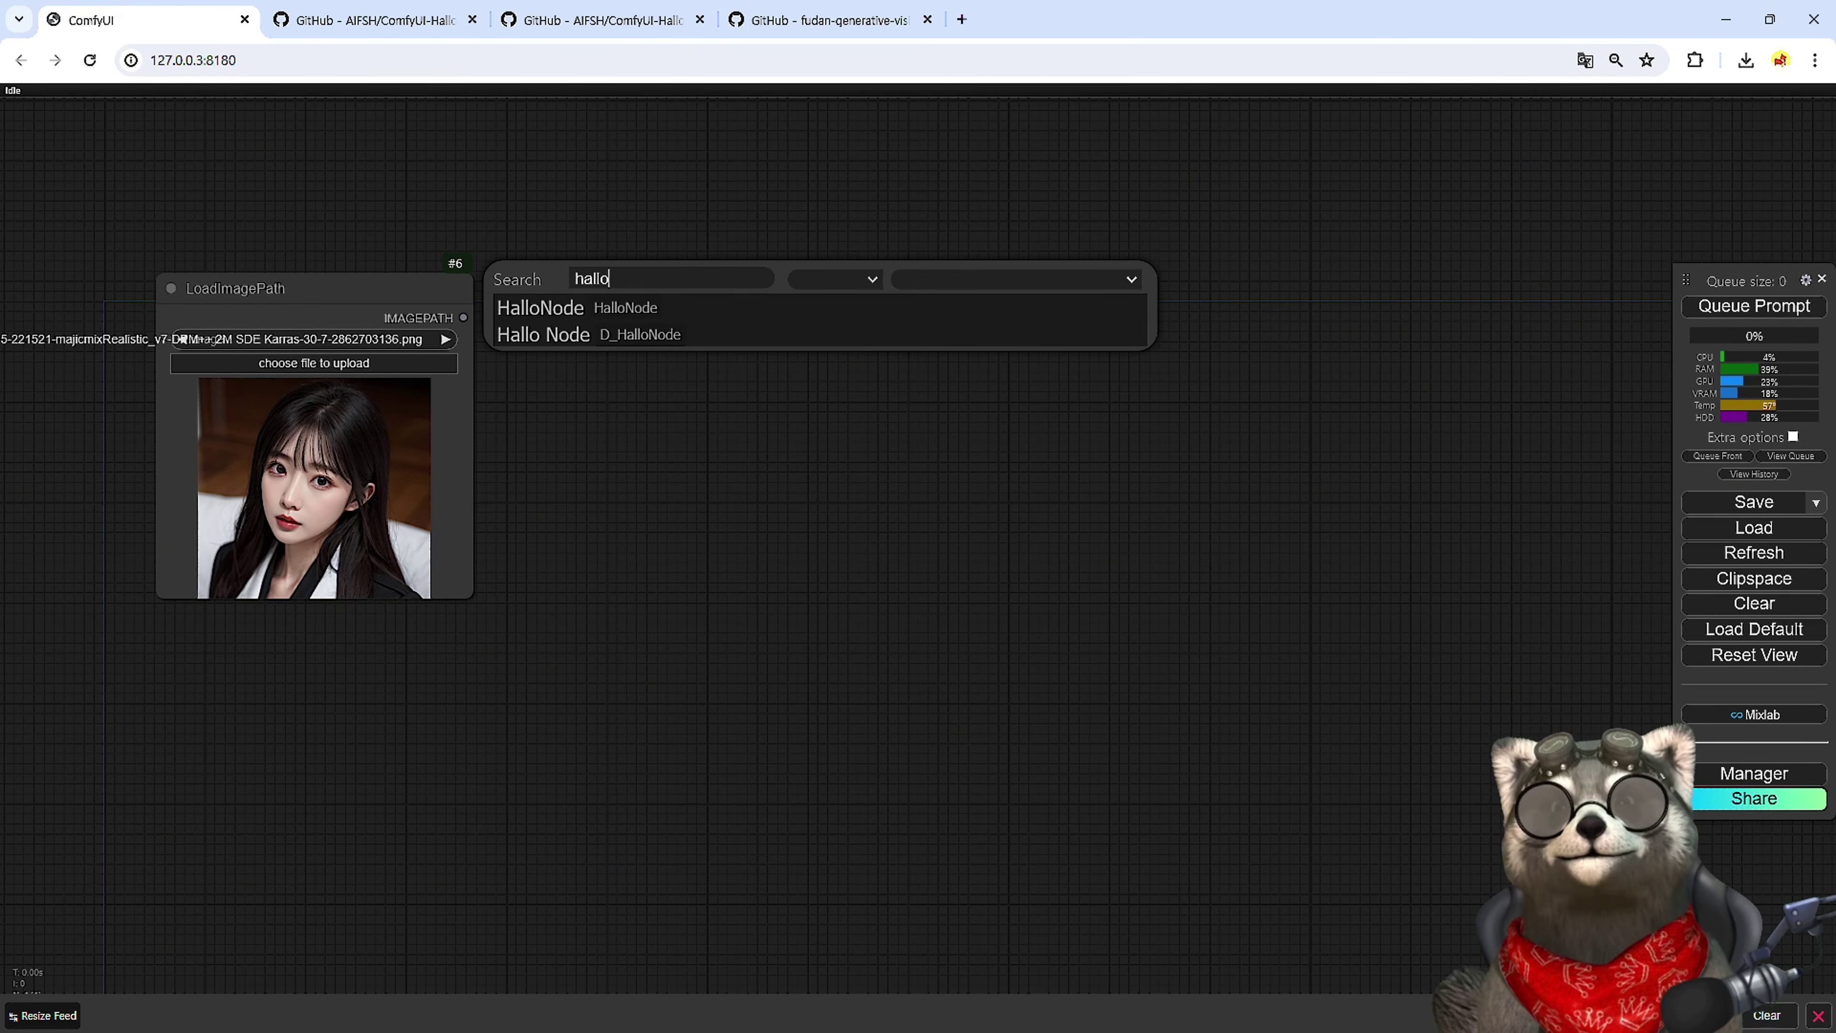
pyautogui.press('Return')
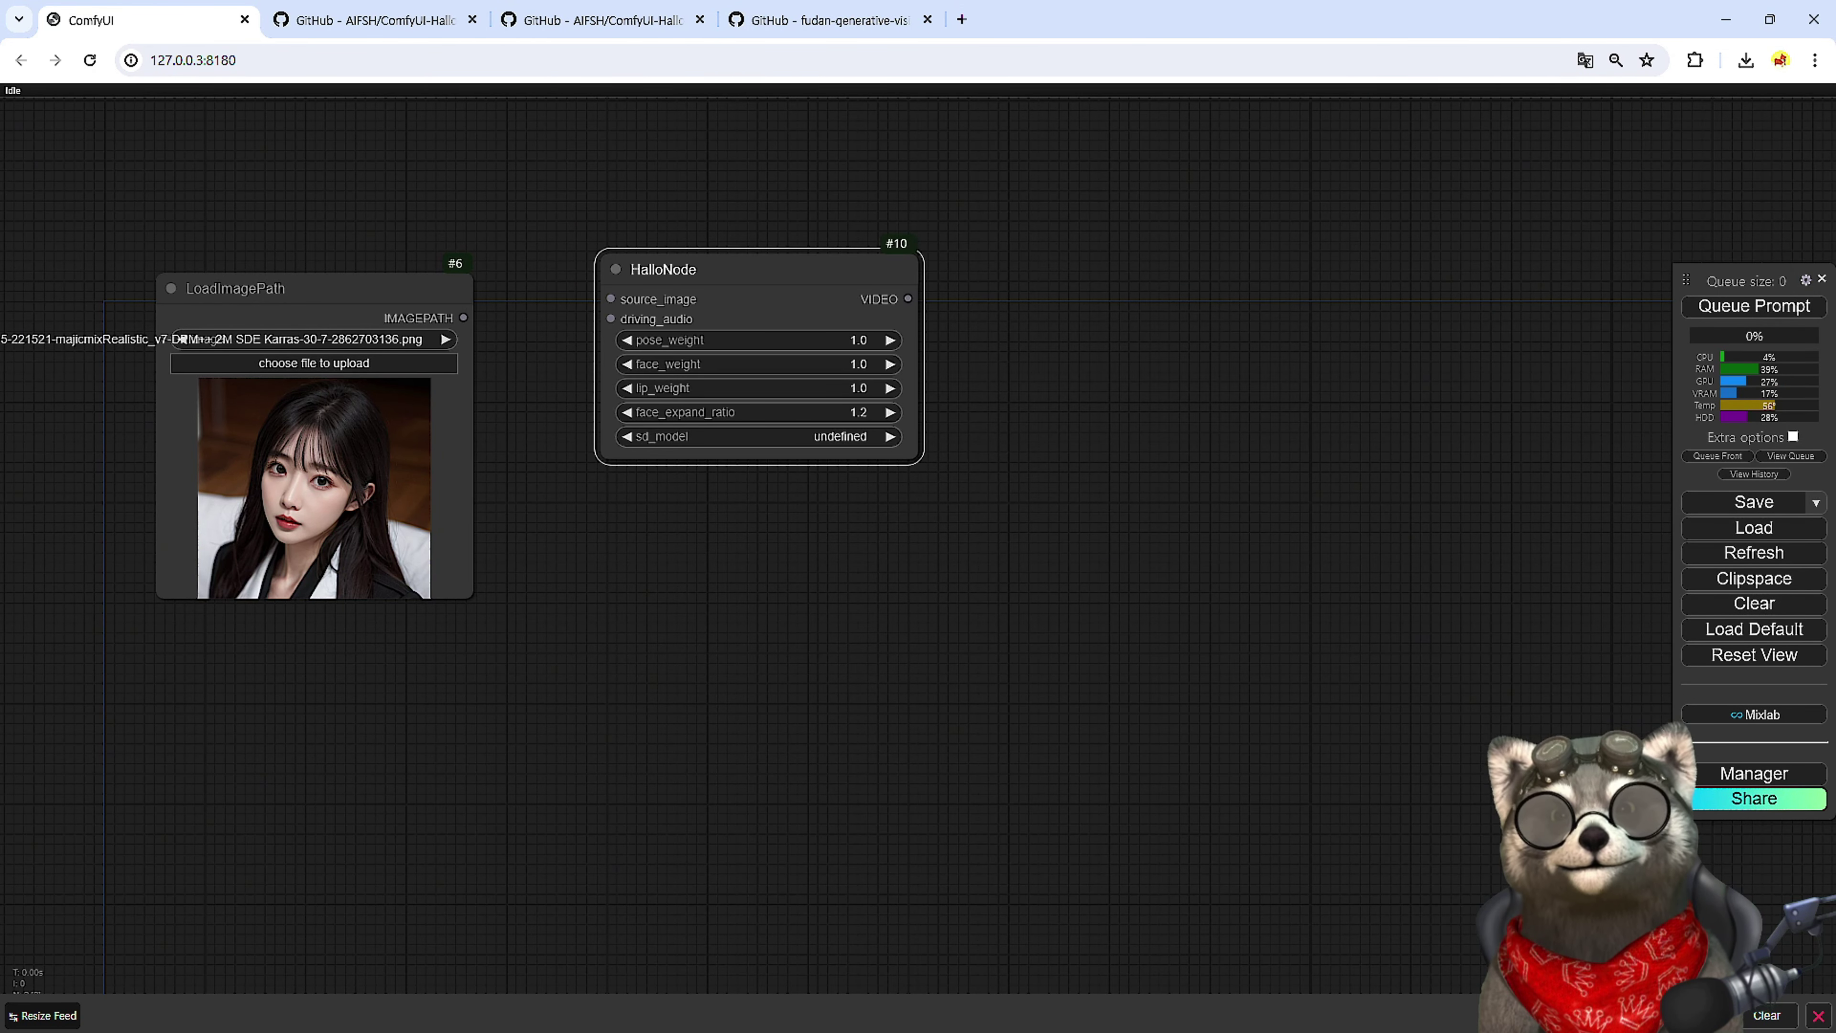
pyautogui.moveTo(665, 265); pyautogui.dragTo(617, 285)
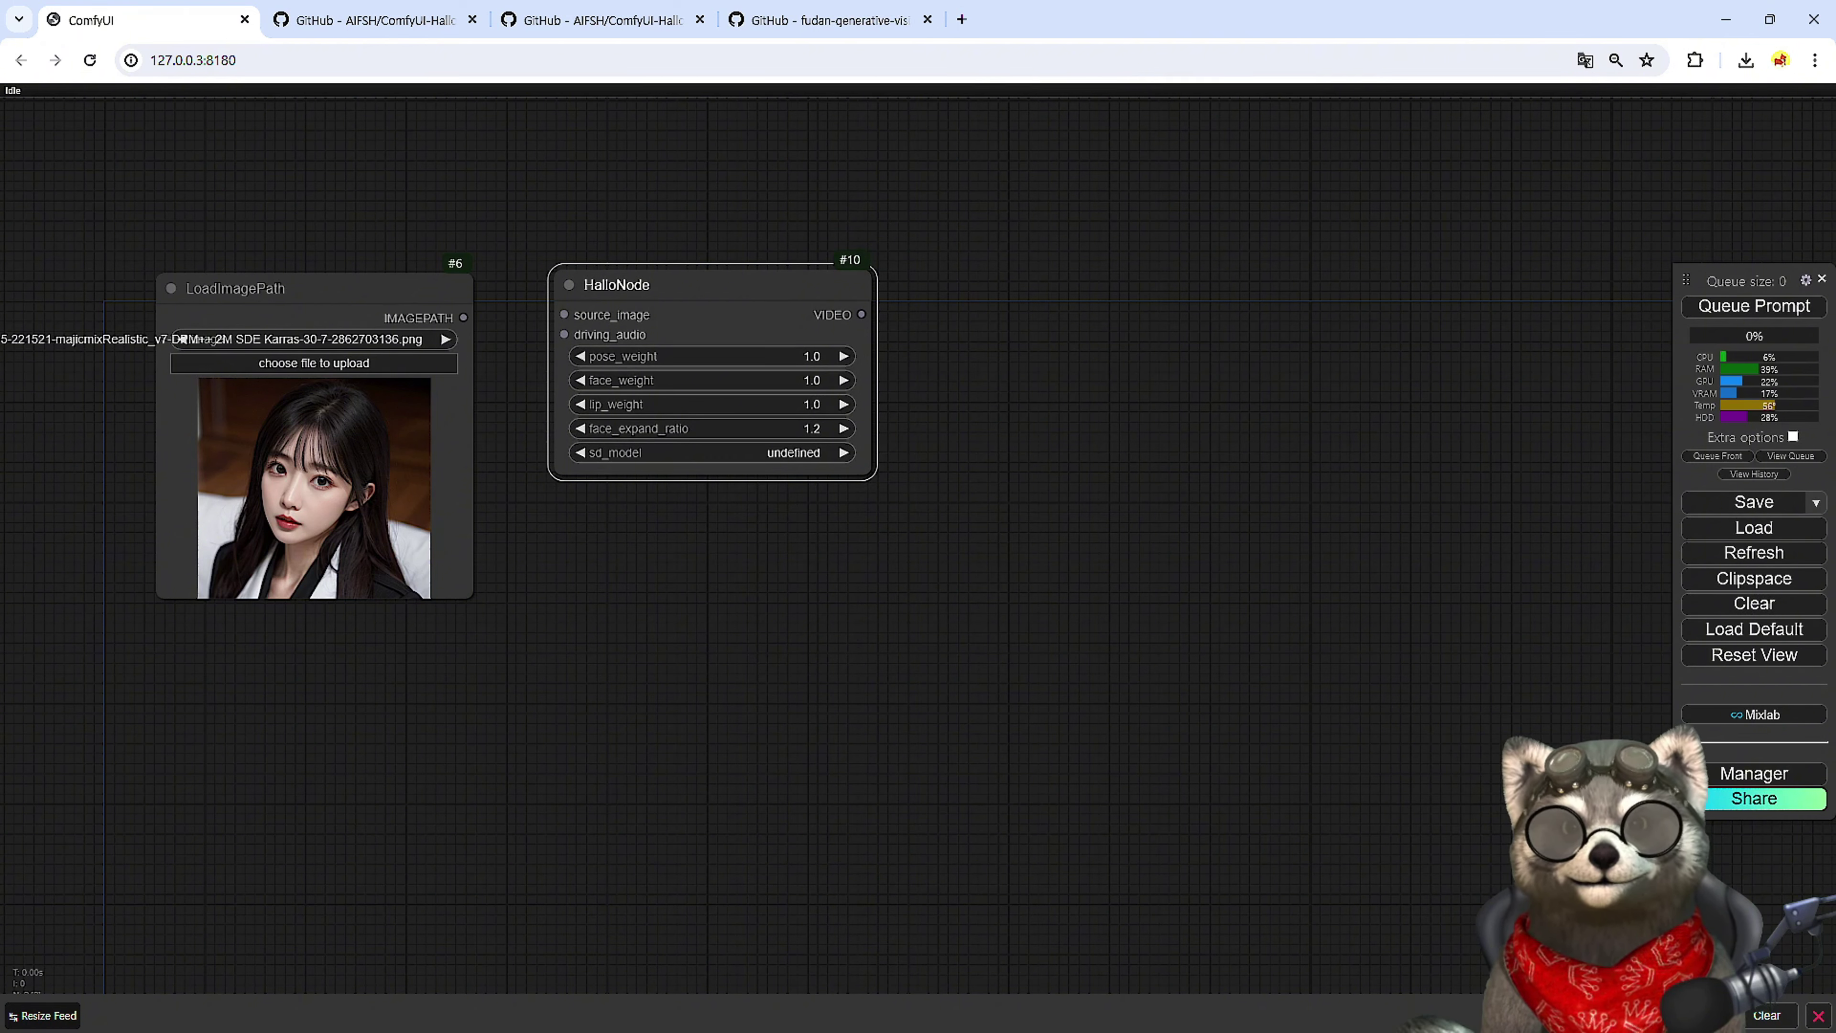
# - Wire LoadImagePath into the HalloNode's source_image and feed driving_audio from a new LoadAudioPath node set to test.mp3, placed below the image node
pyautogui.moveTo(463, 317); pyautogui.dragTo(347, 669)
pyautogui.click(382, 767)
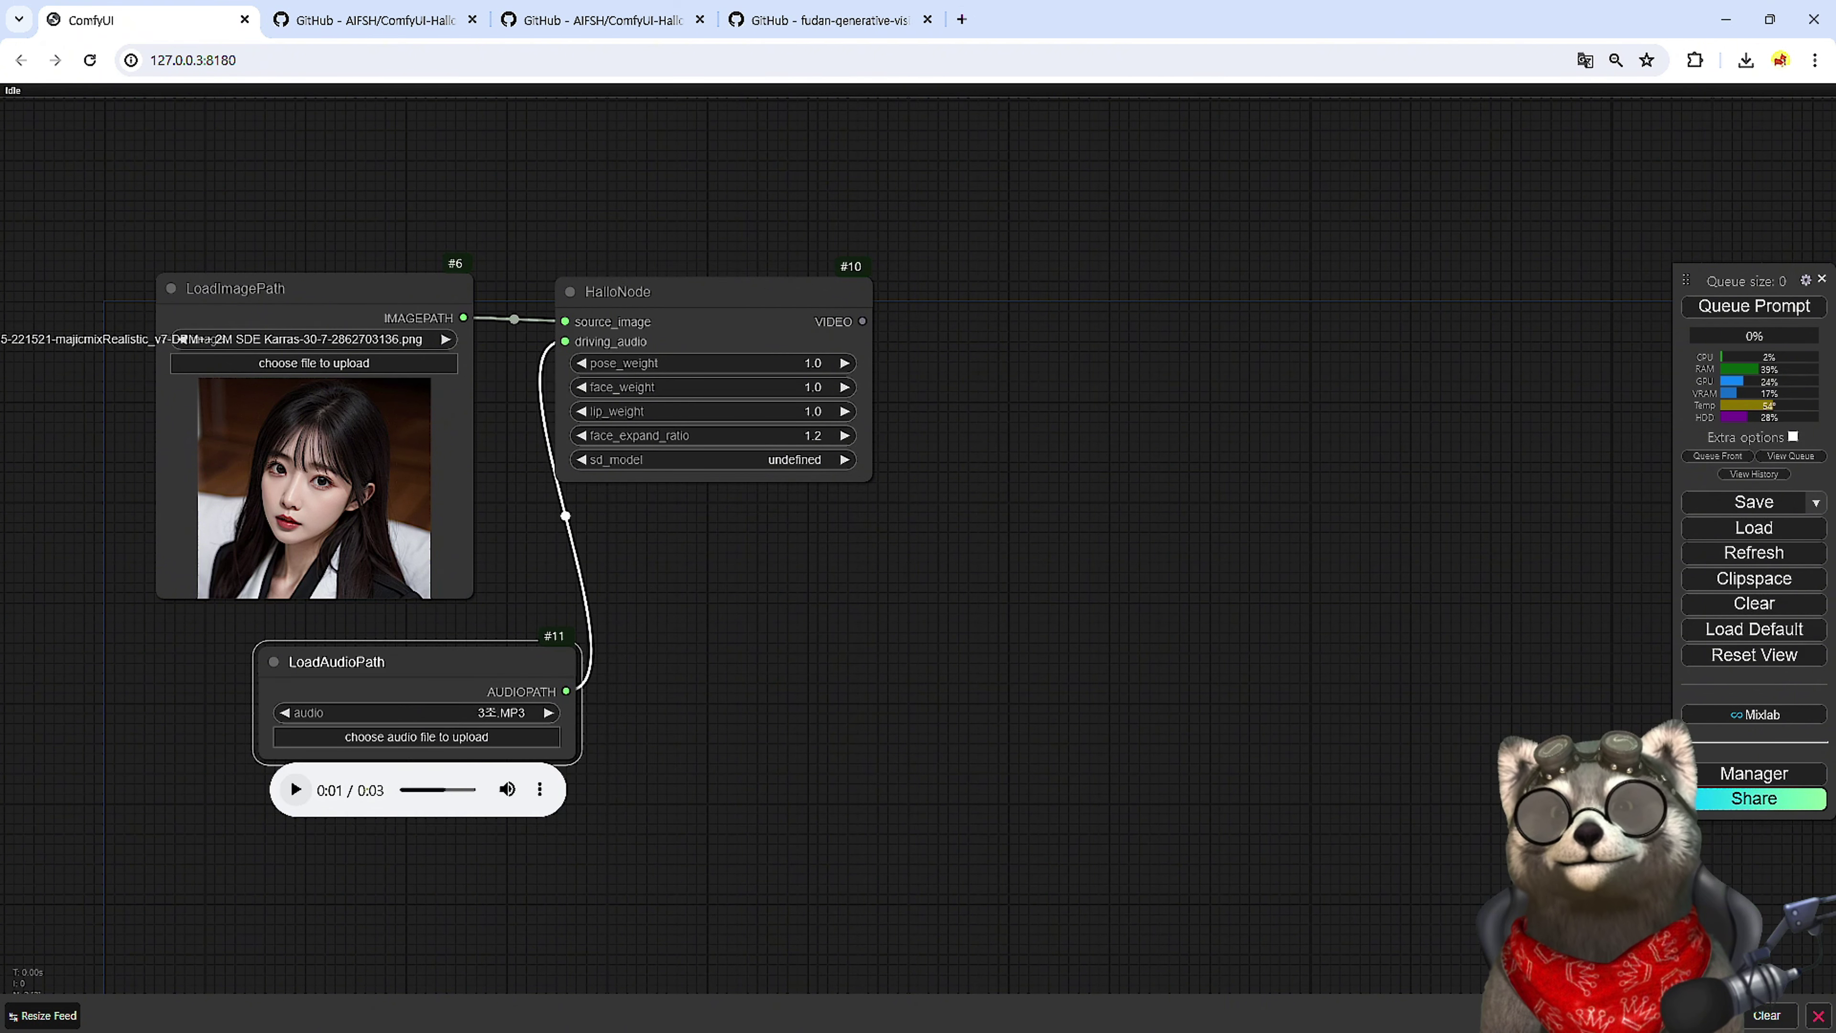
pyautogui.click(501, 712)
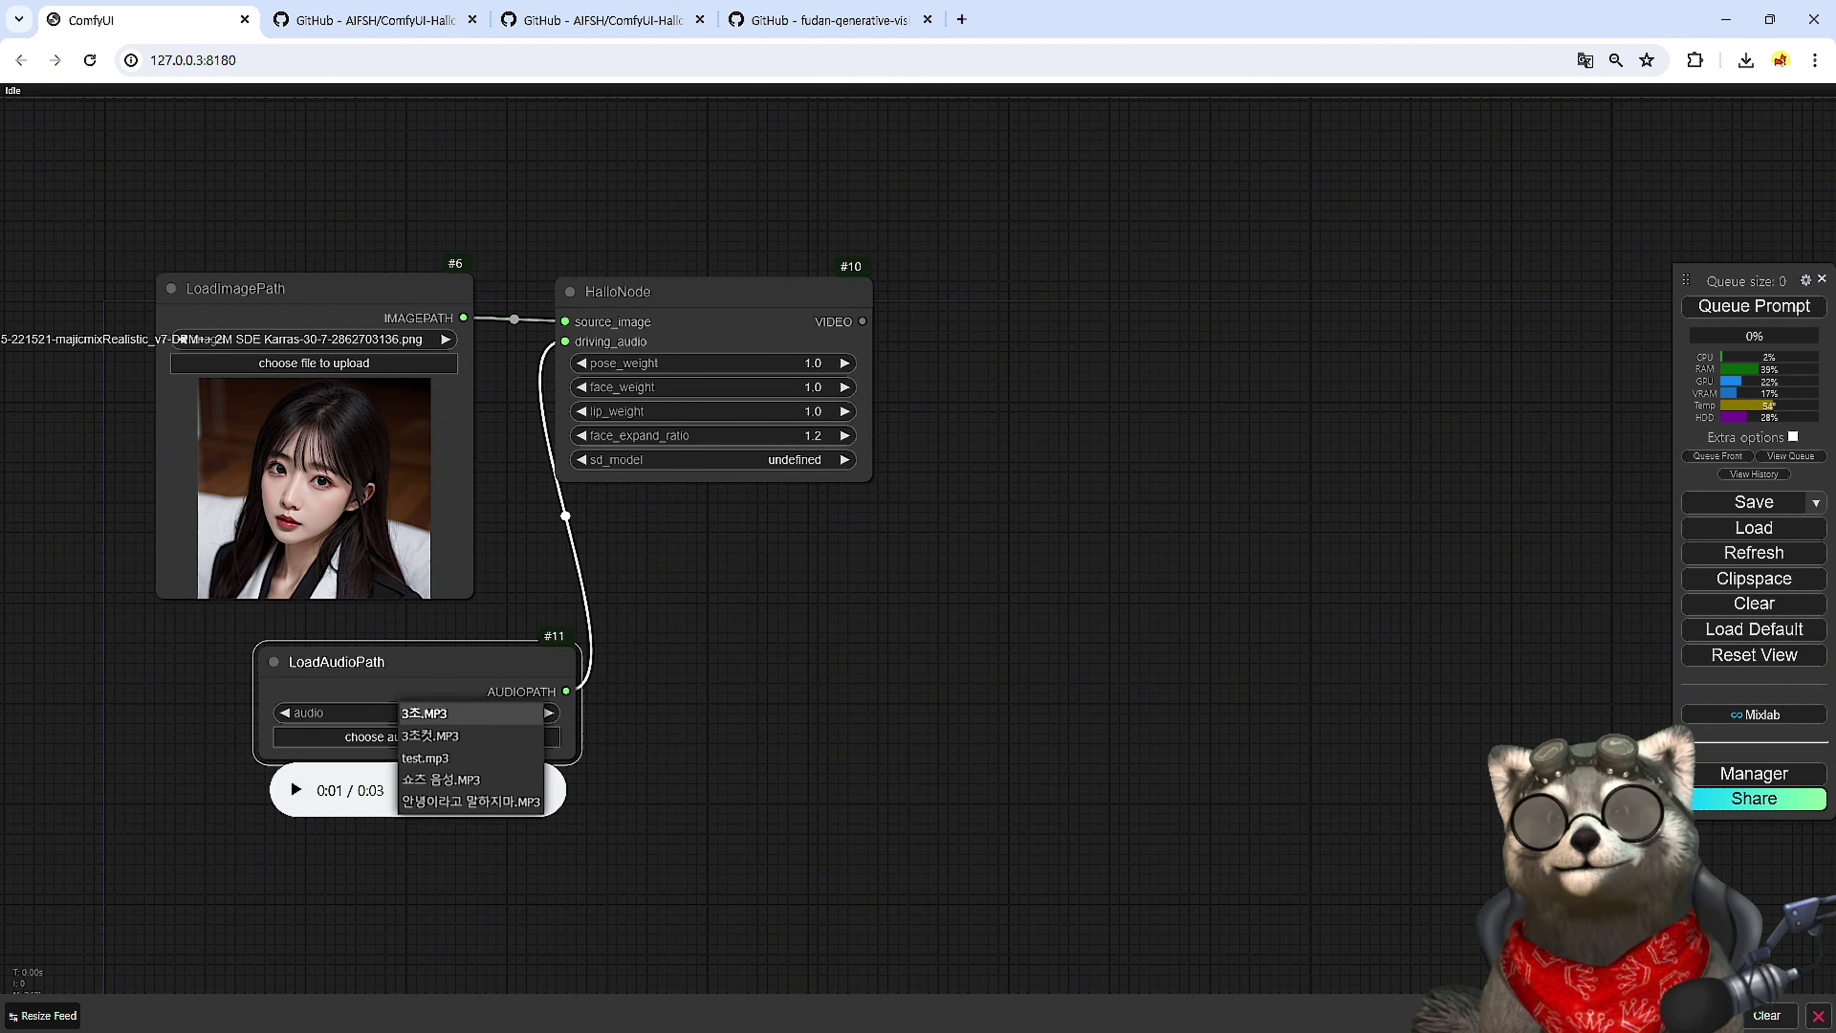
pyautogui.click(438, 773)
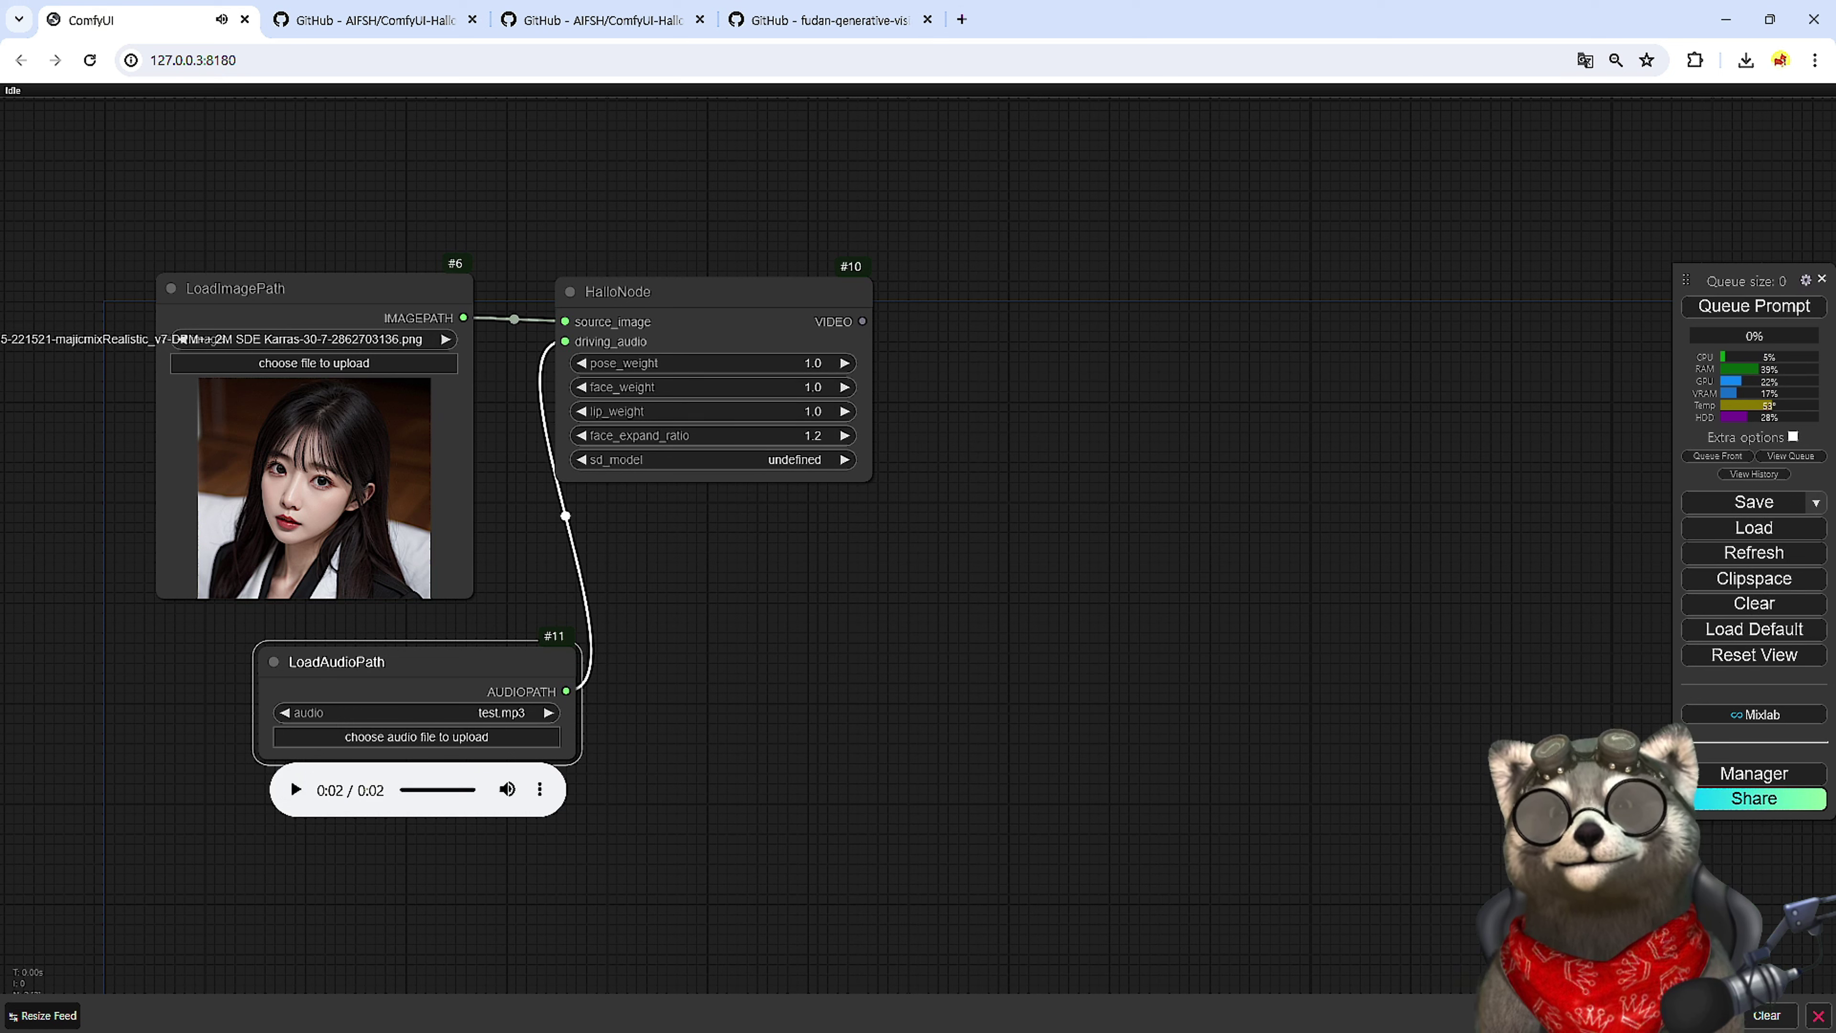
pyautogui.moveTo(336, 661); pyautogui.dragTo(246, 639)
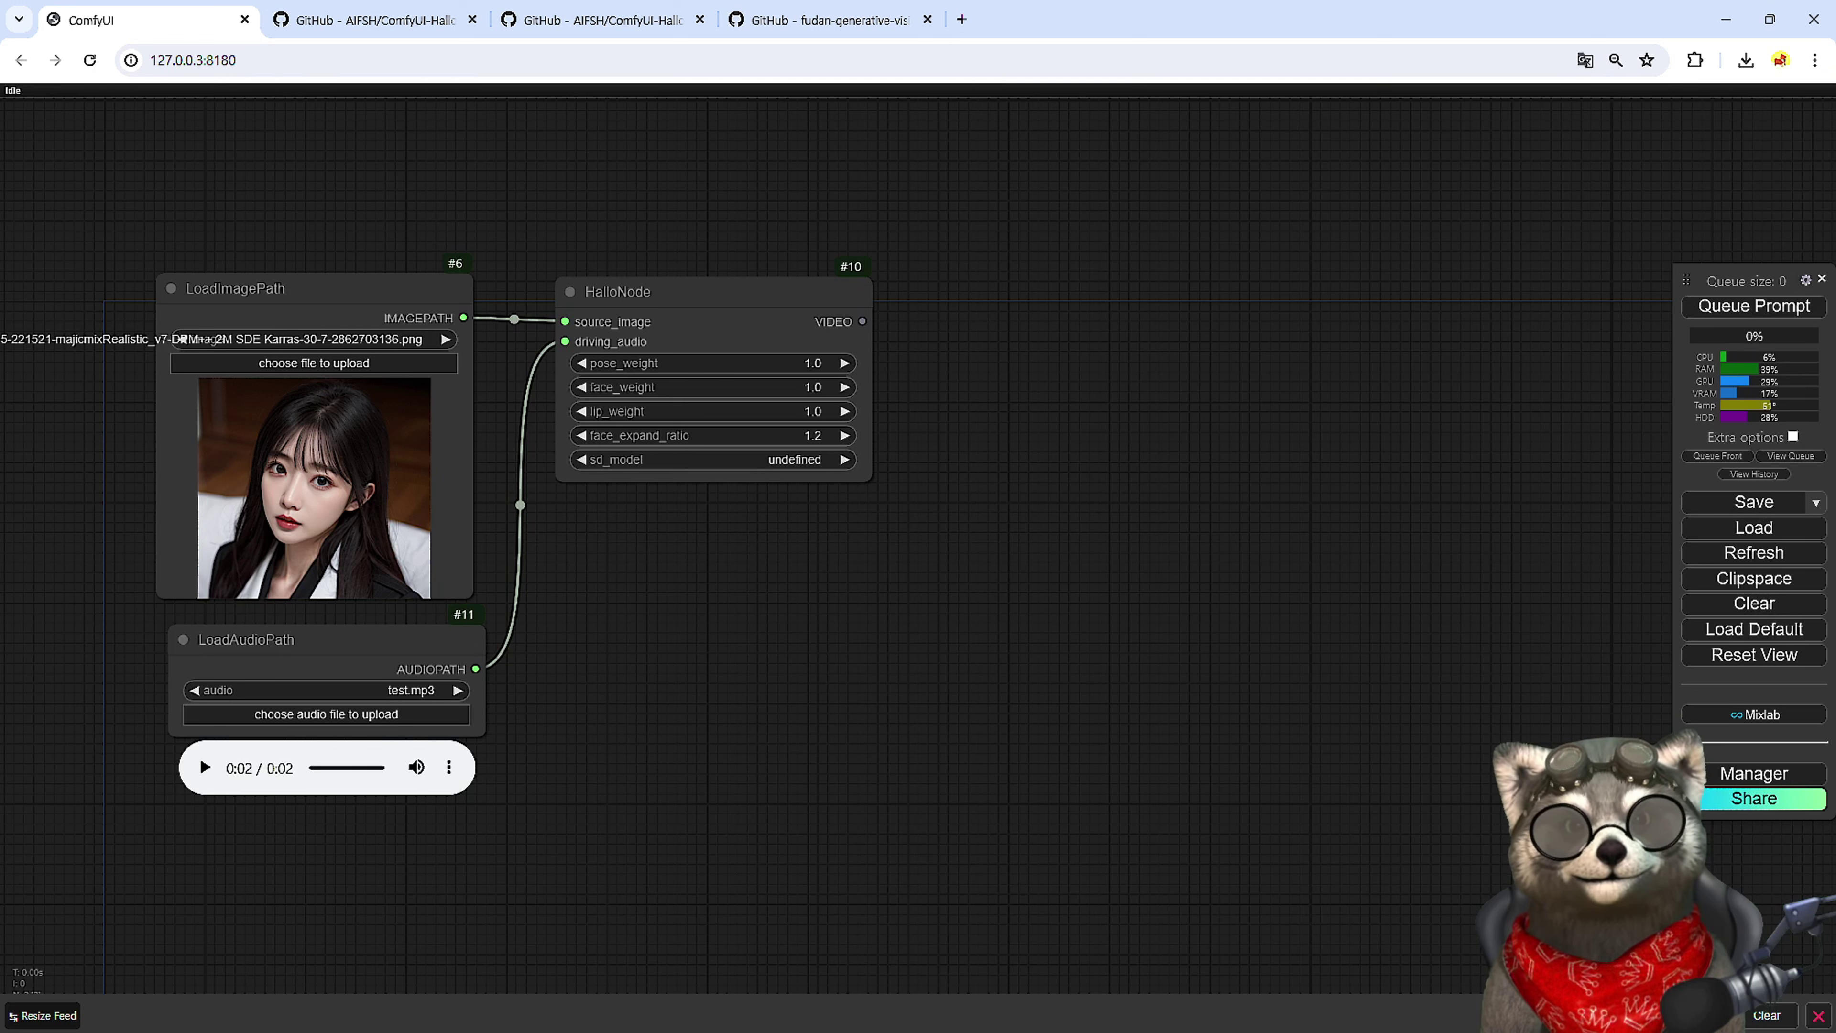
# - Examine the example workflow image in the AIFSH ComfyUI-Hallo README and return to the ComfyUI workflow
pyautogui.click(372, 19)
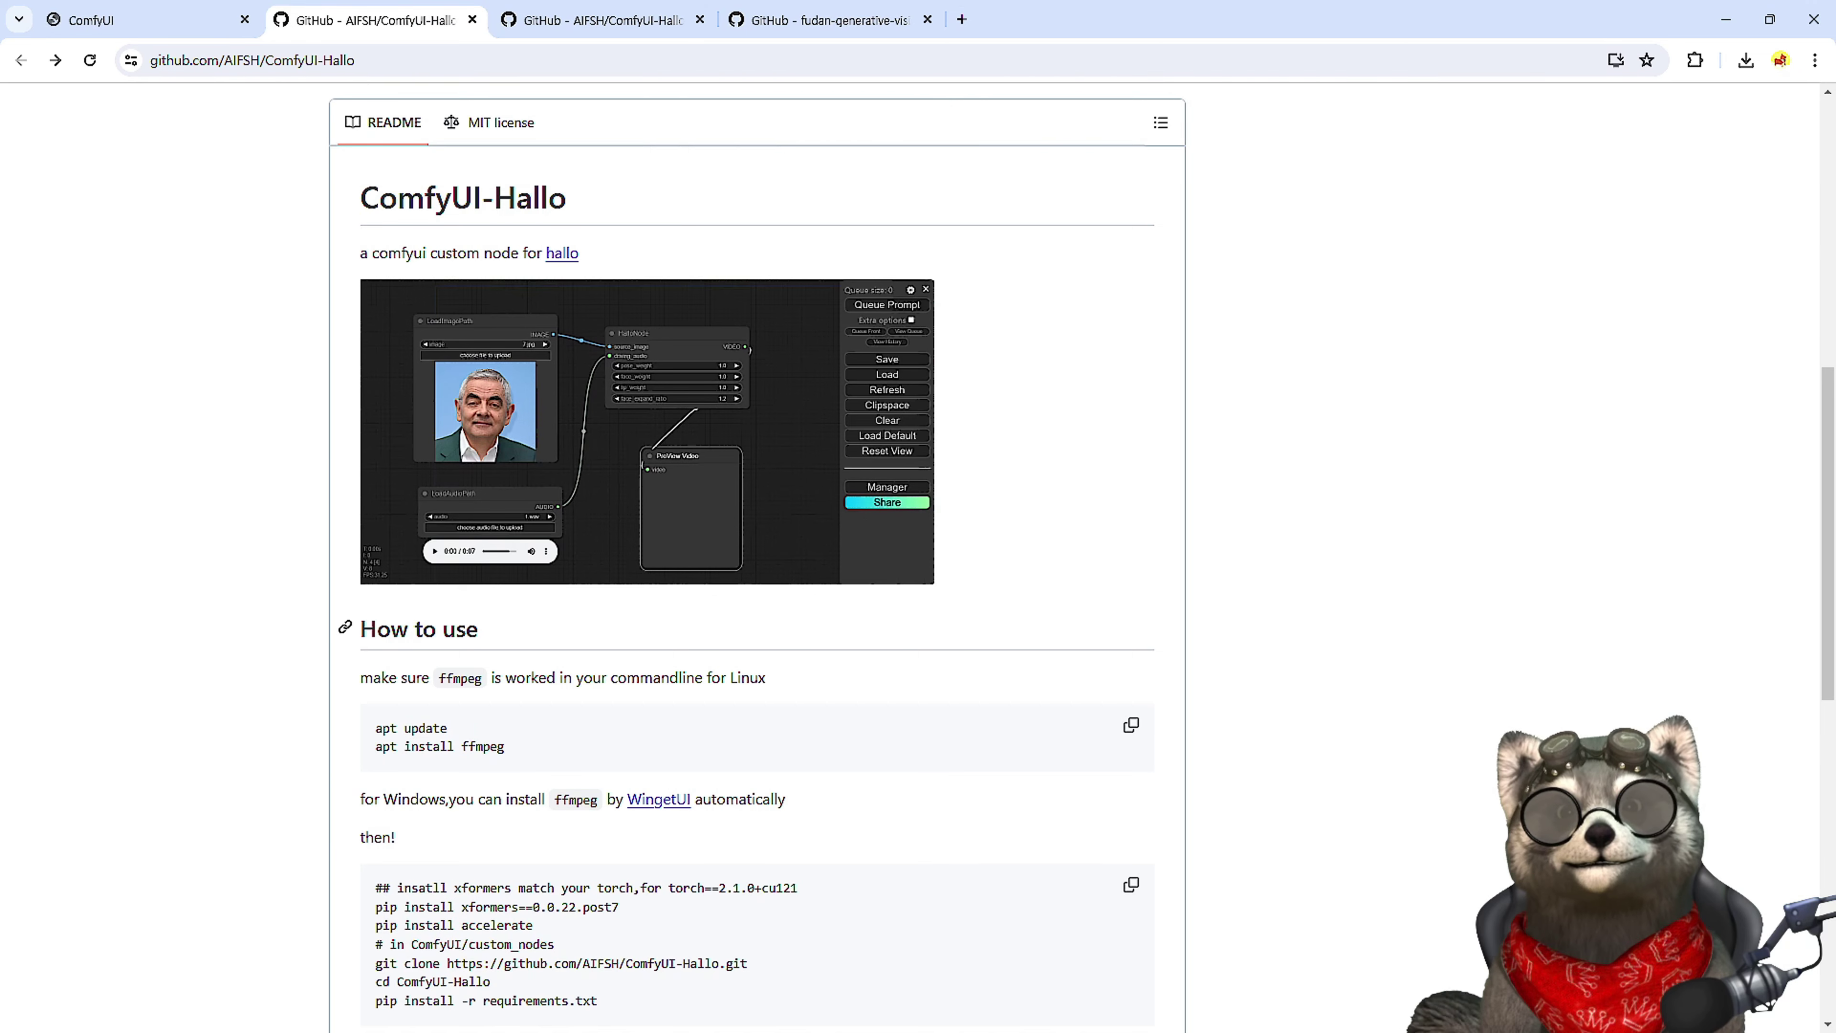
pyautogui.click(647, 526)
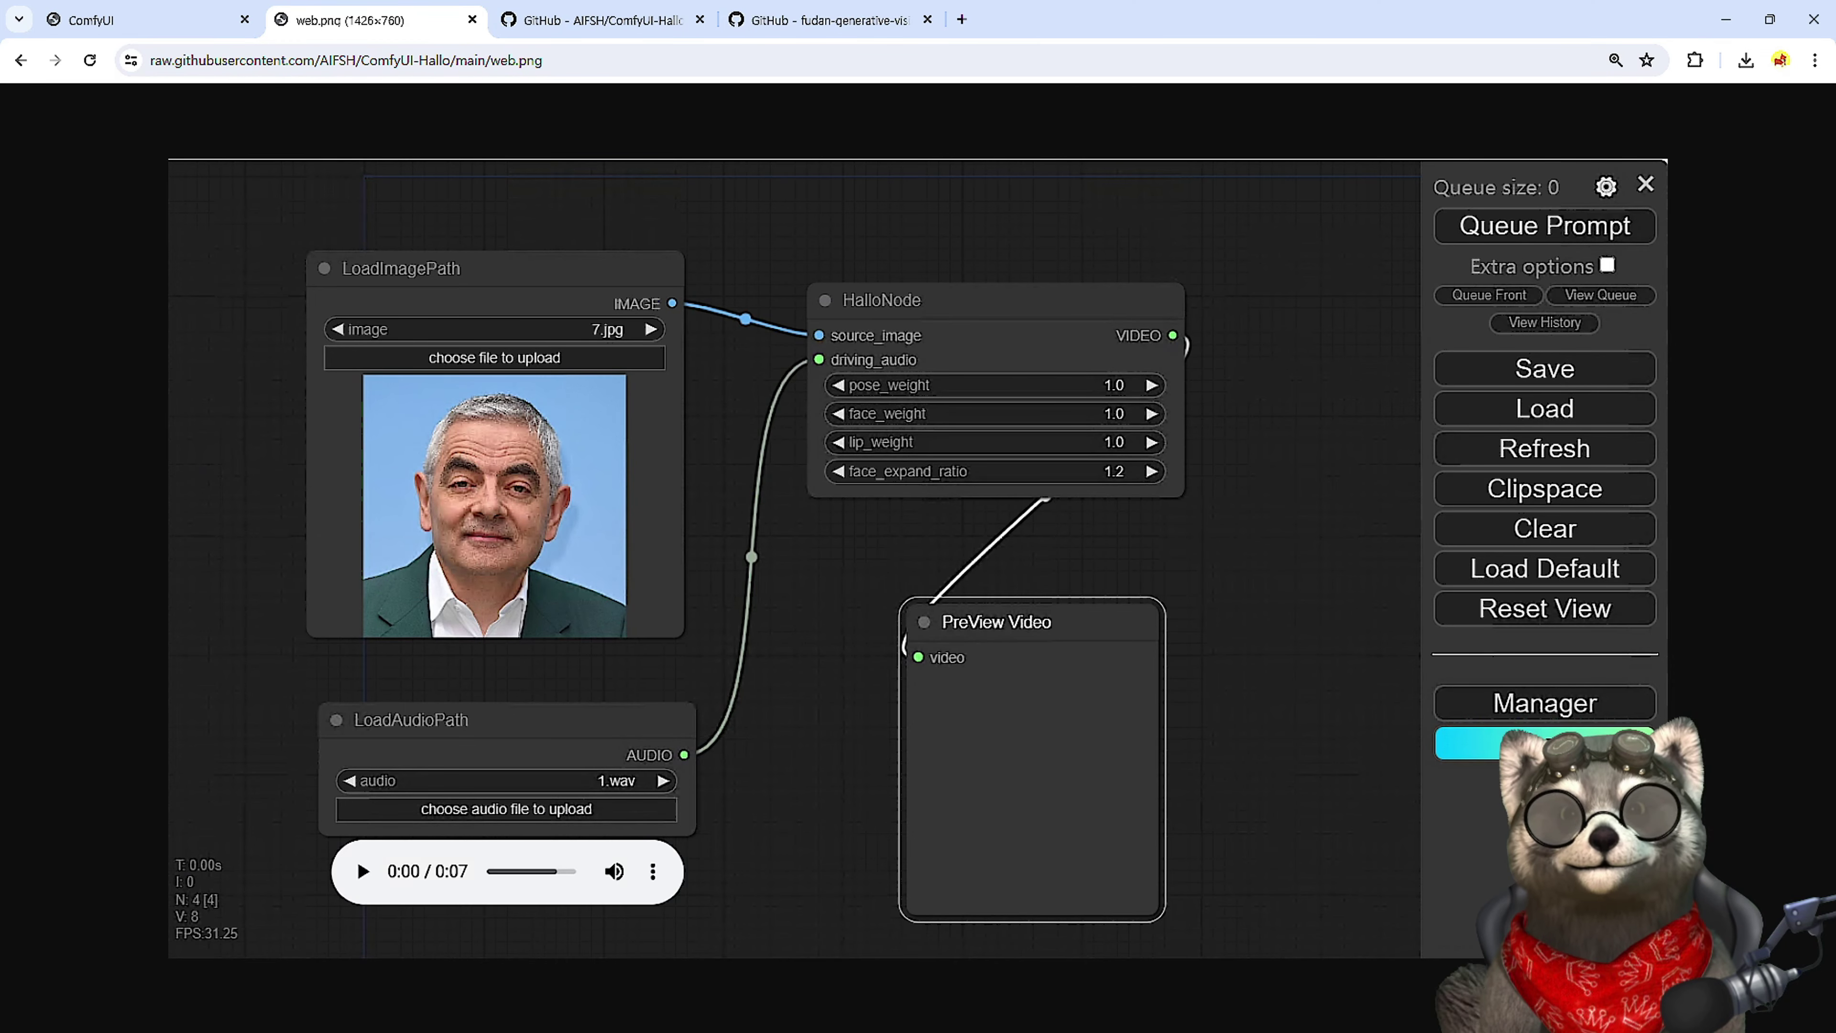
pyautogui.click(20, 60)
pyautogui.click(144, 20)
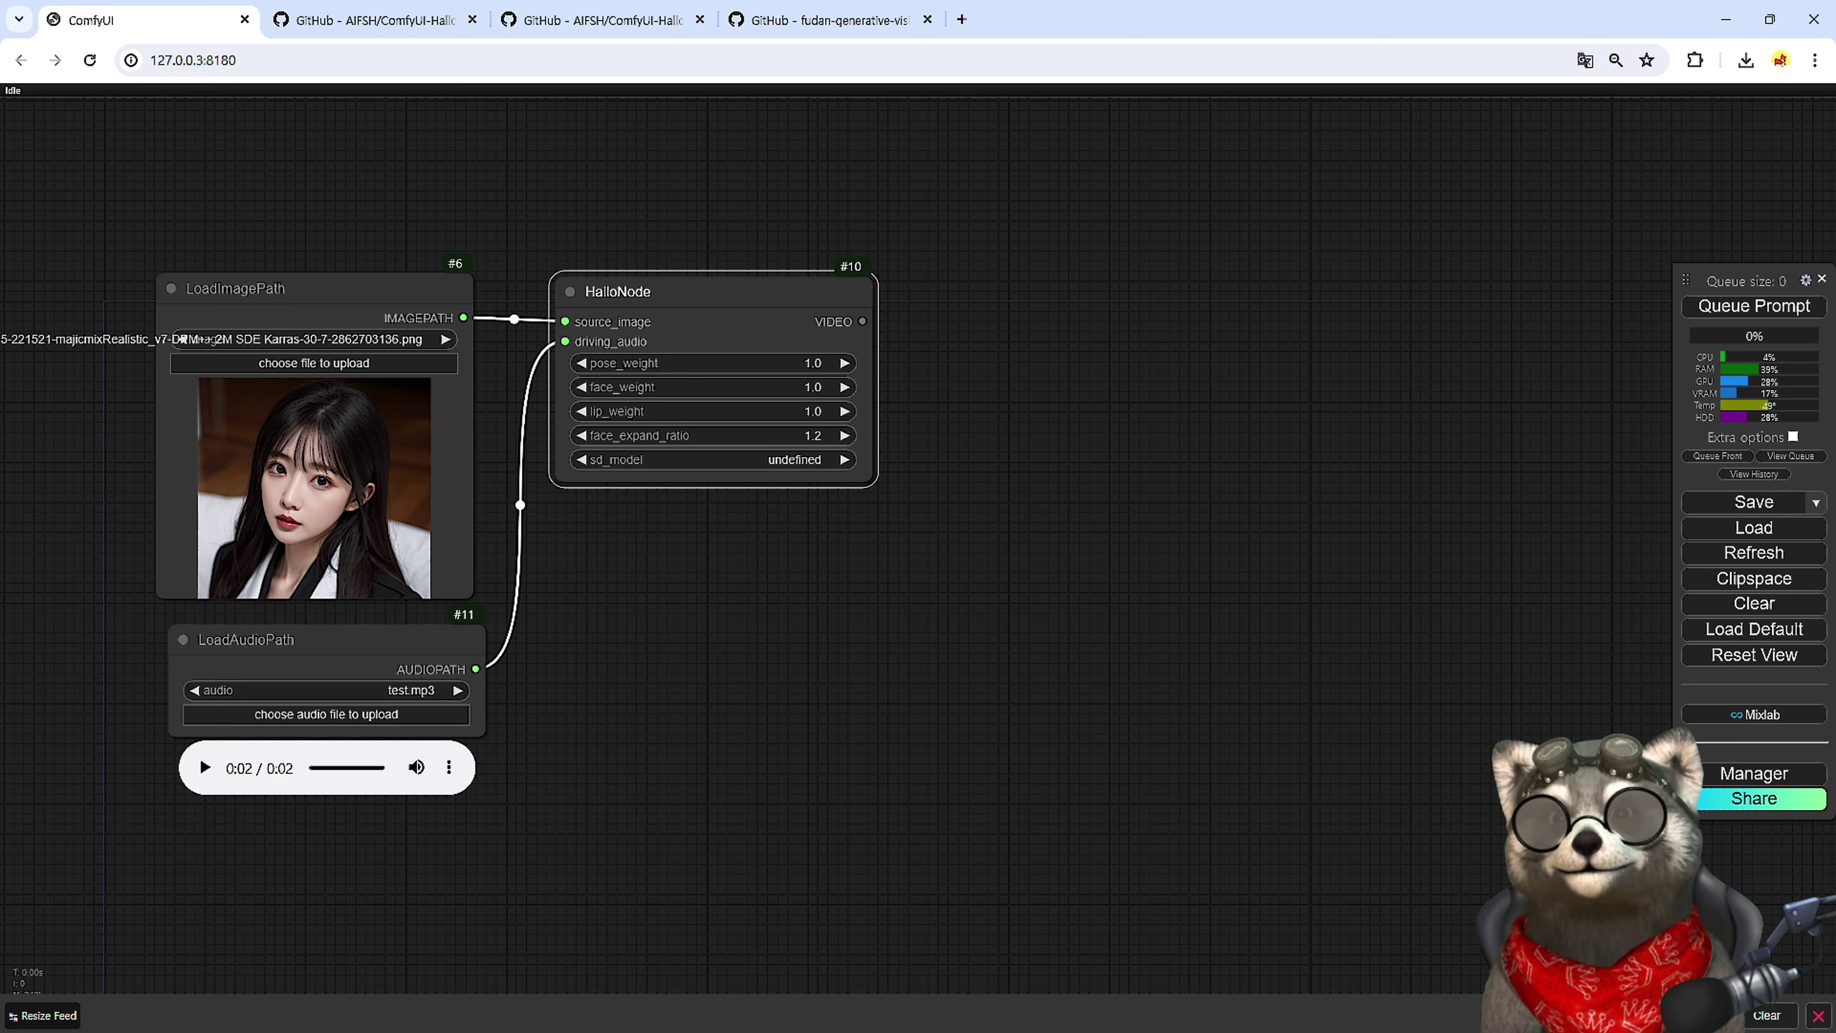
# - Connect the HalloNode's VIDEO output to a new PreView Video node and queue the workflow
pyautogui.moveTo(863, 321); pyautogui.dragTo(944, 309)
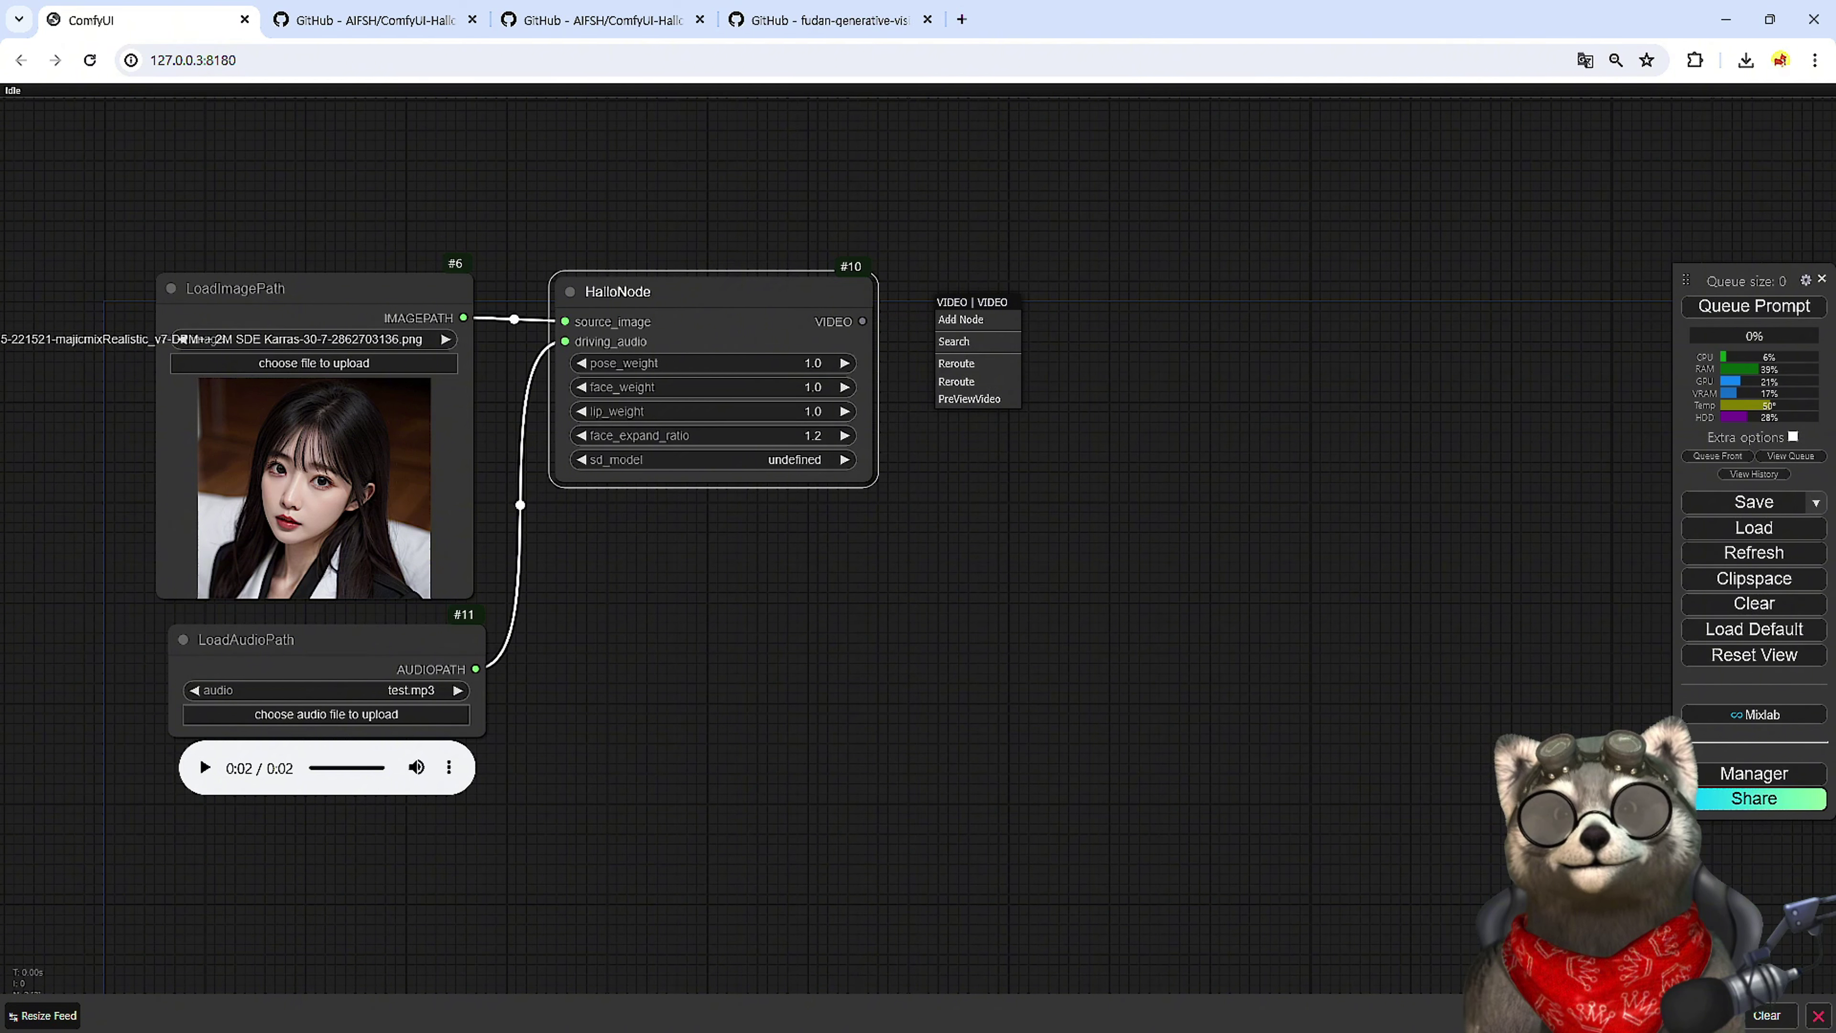
pyautogui.click(968, 399)
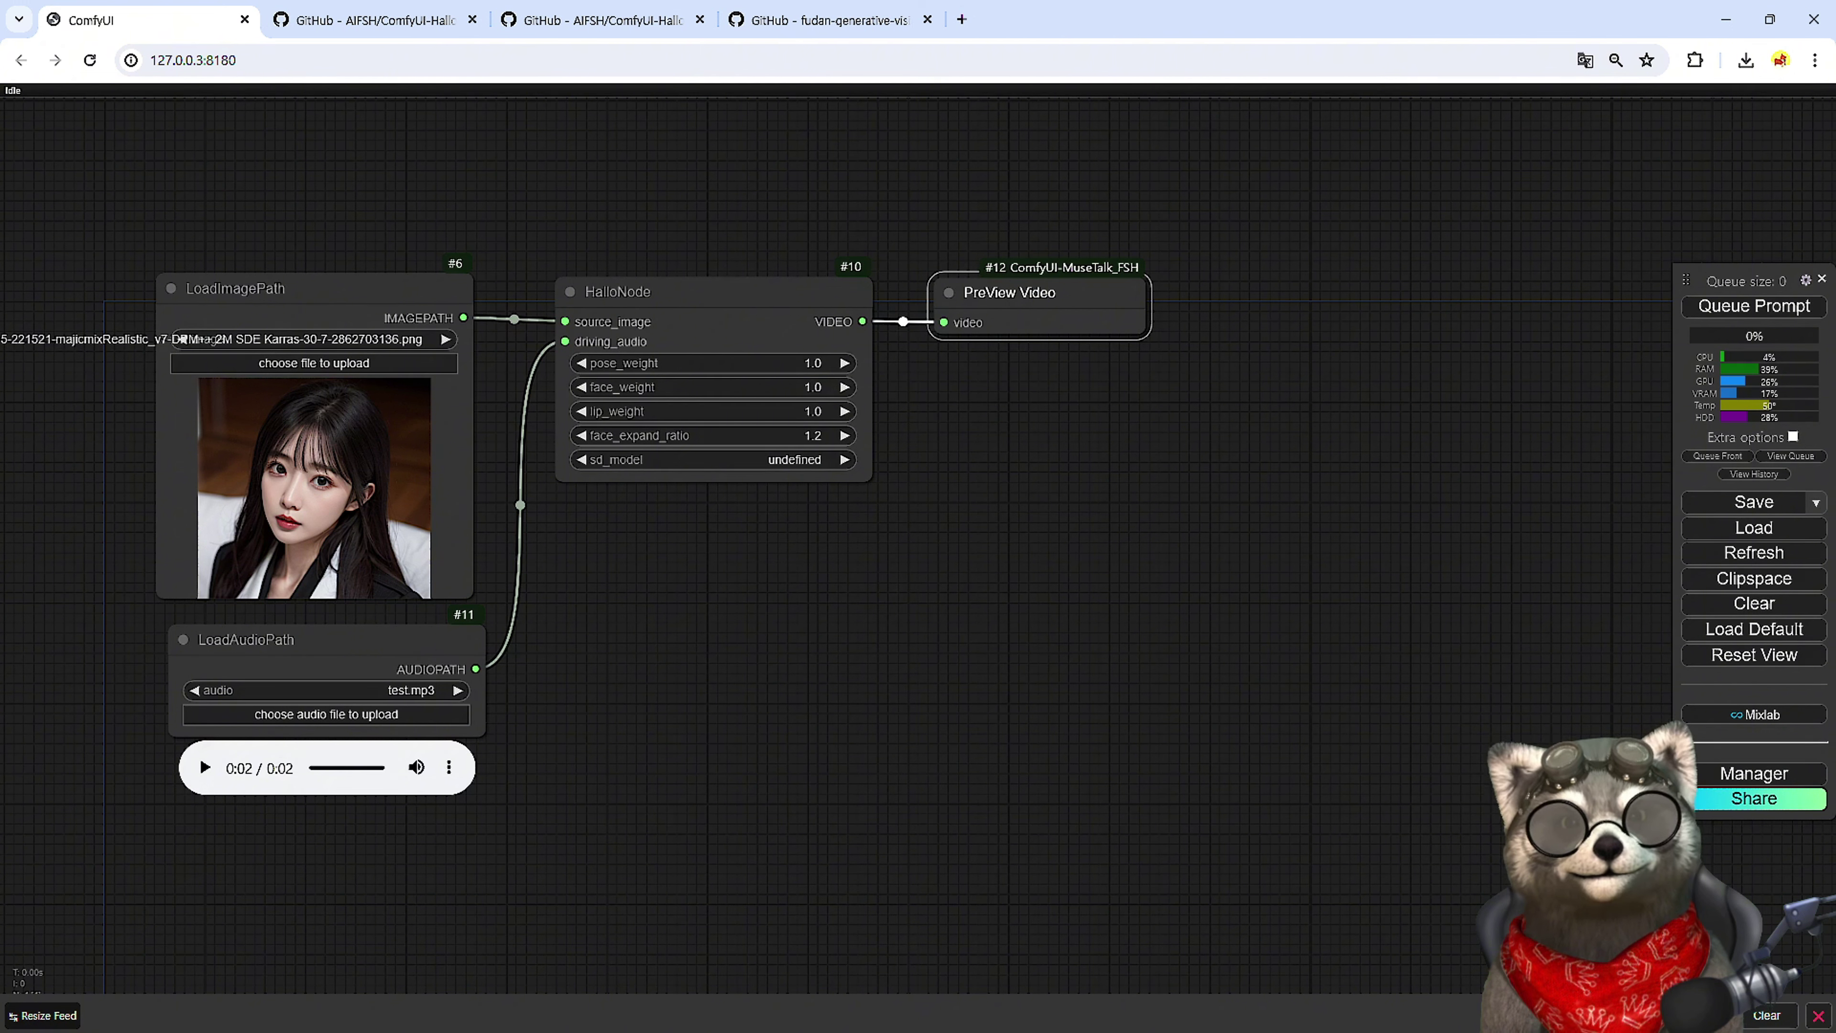
pyautogui.moveTo(1009, 293); pyautogui.dragTo(1006, 292)
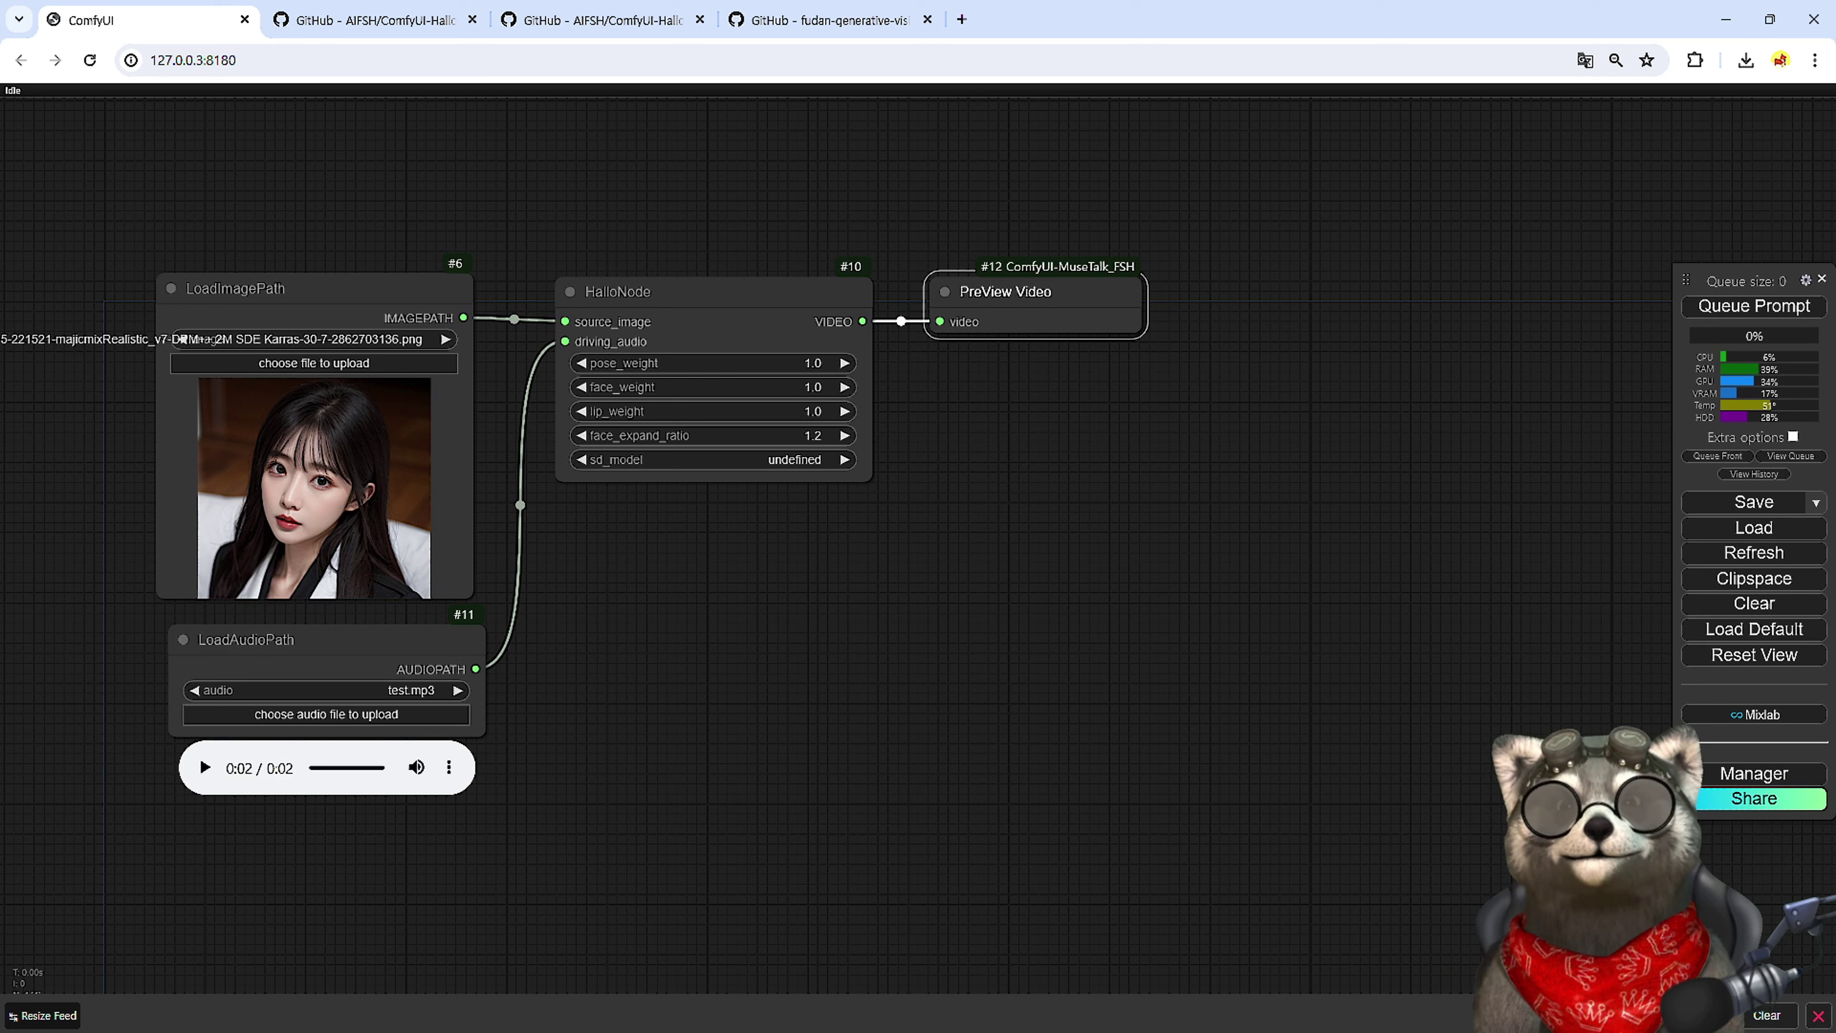
pyautogui.hotkey('ctrl', 'Return')
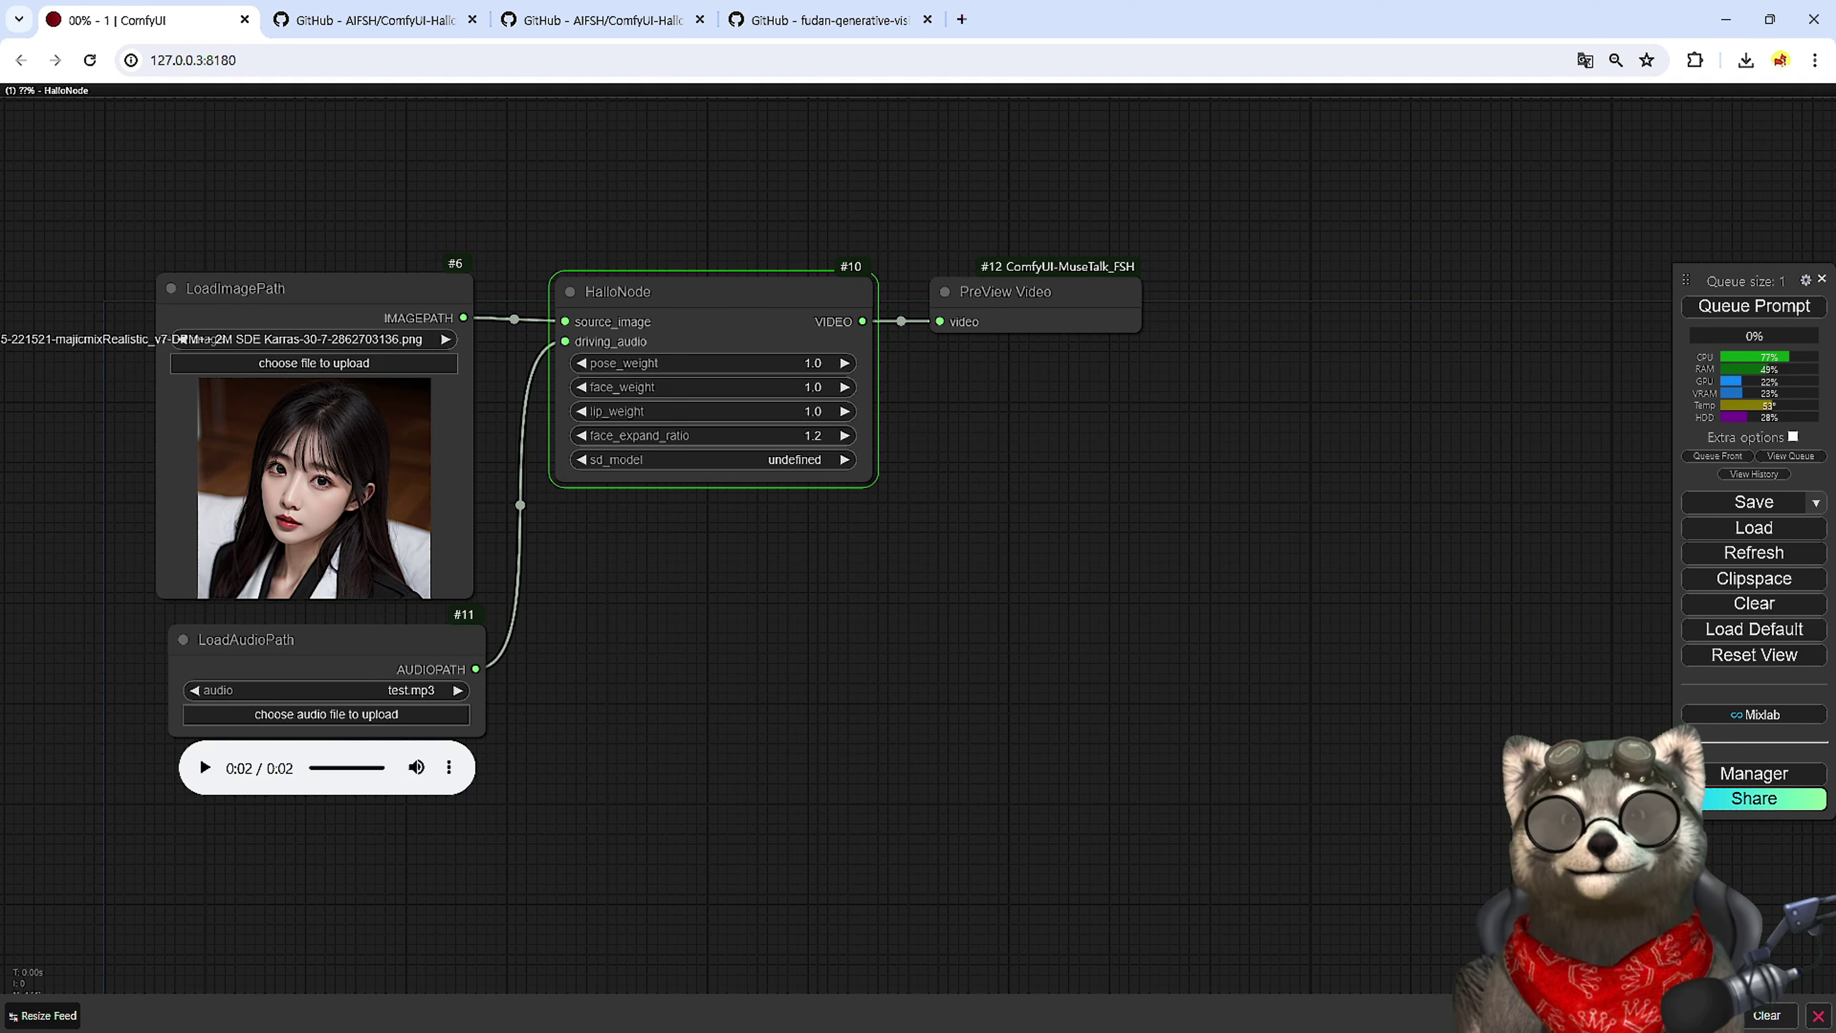
# - Open the hay86 ComfyUI_Hallo repository from the custom node list and examine its hallo_comfyui_basic.jpg example workflow
pyautogui.click(1753, 773)
pyautogui.click(922, 398)
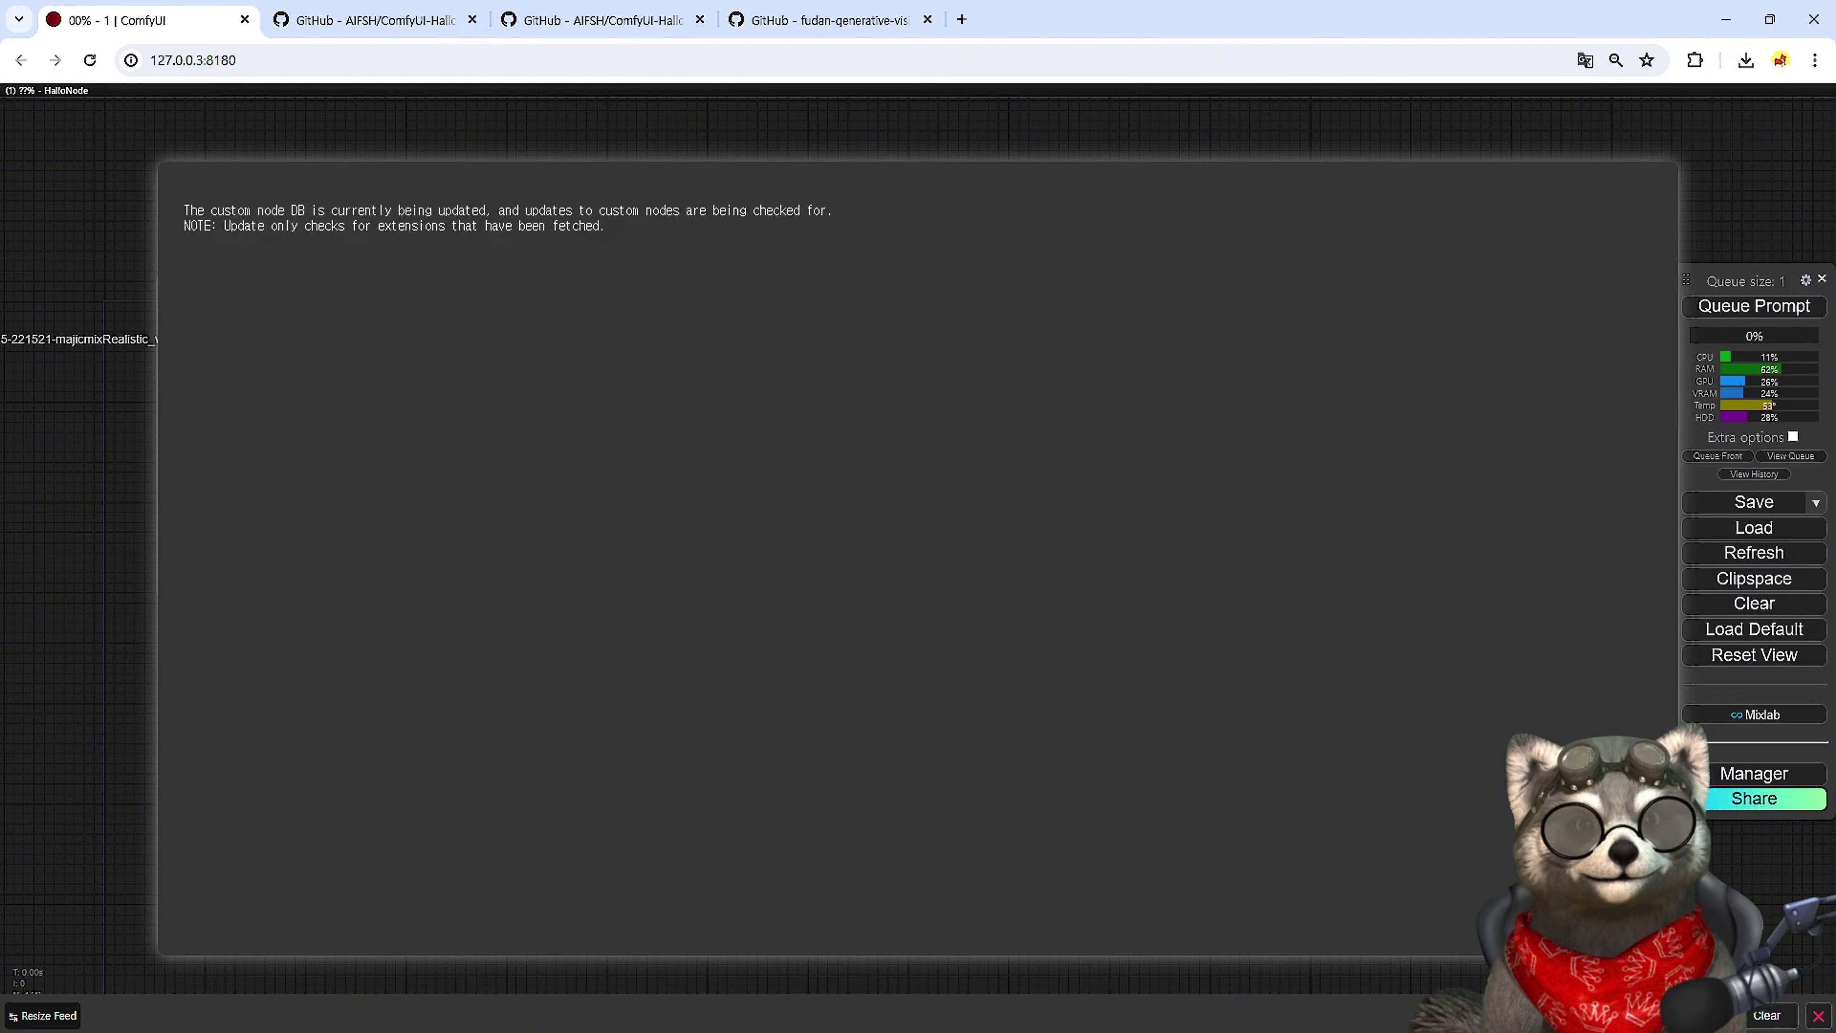
pyautogui.click(361, 287)
pyautogui.scroll(-10, 757, 506)
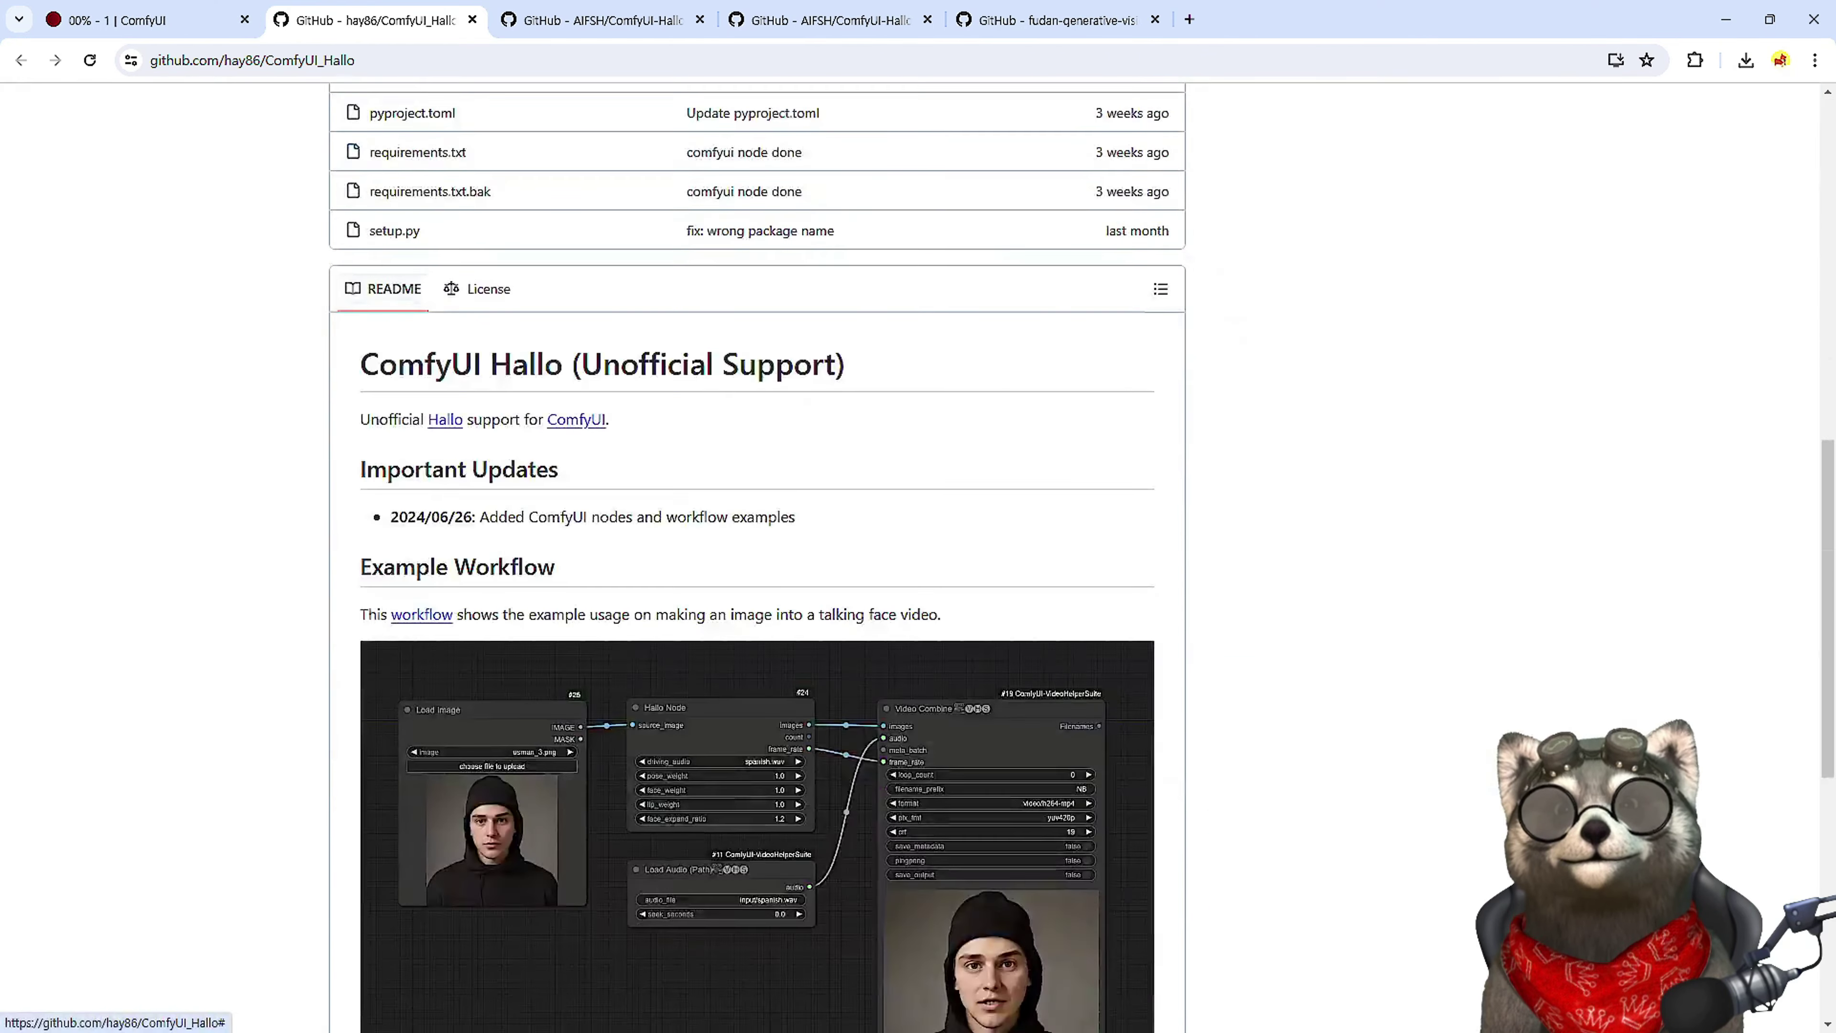
pyautogui.scroll(-5, 757, 506)
pyautogui.click(757, 514)
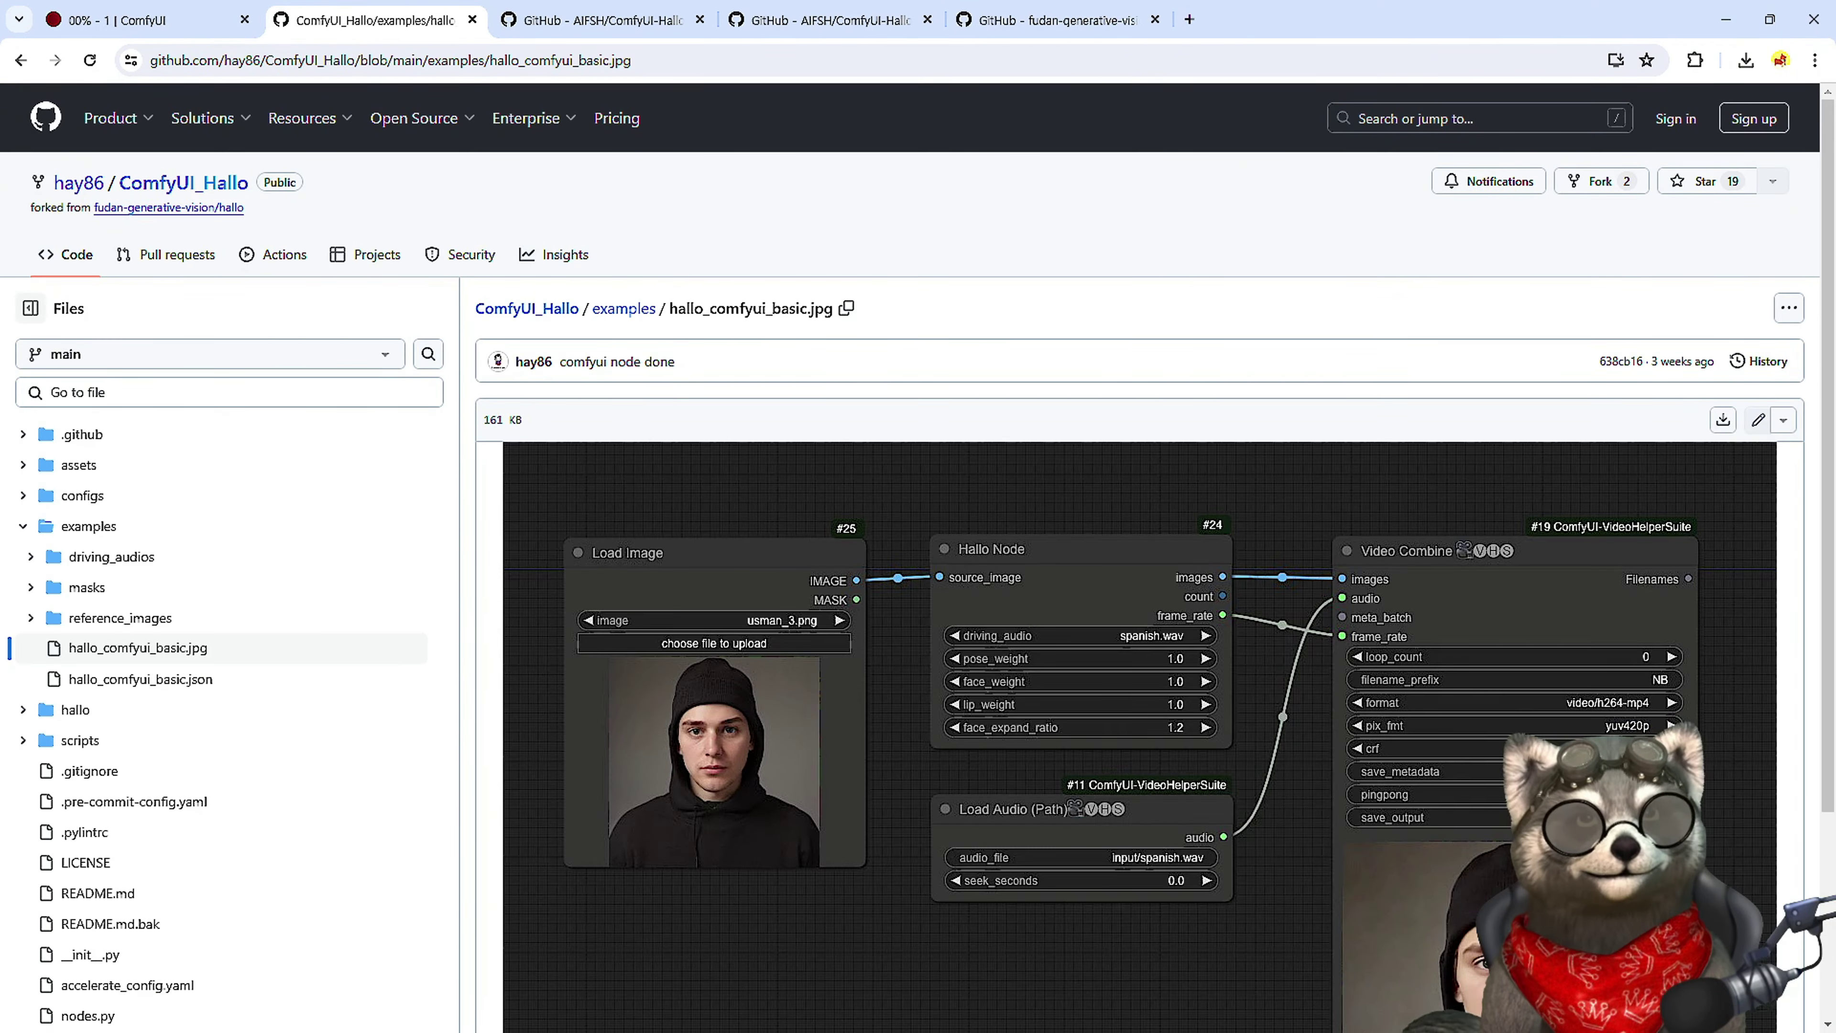
pyautogui.scroll(-3, 918, 557)
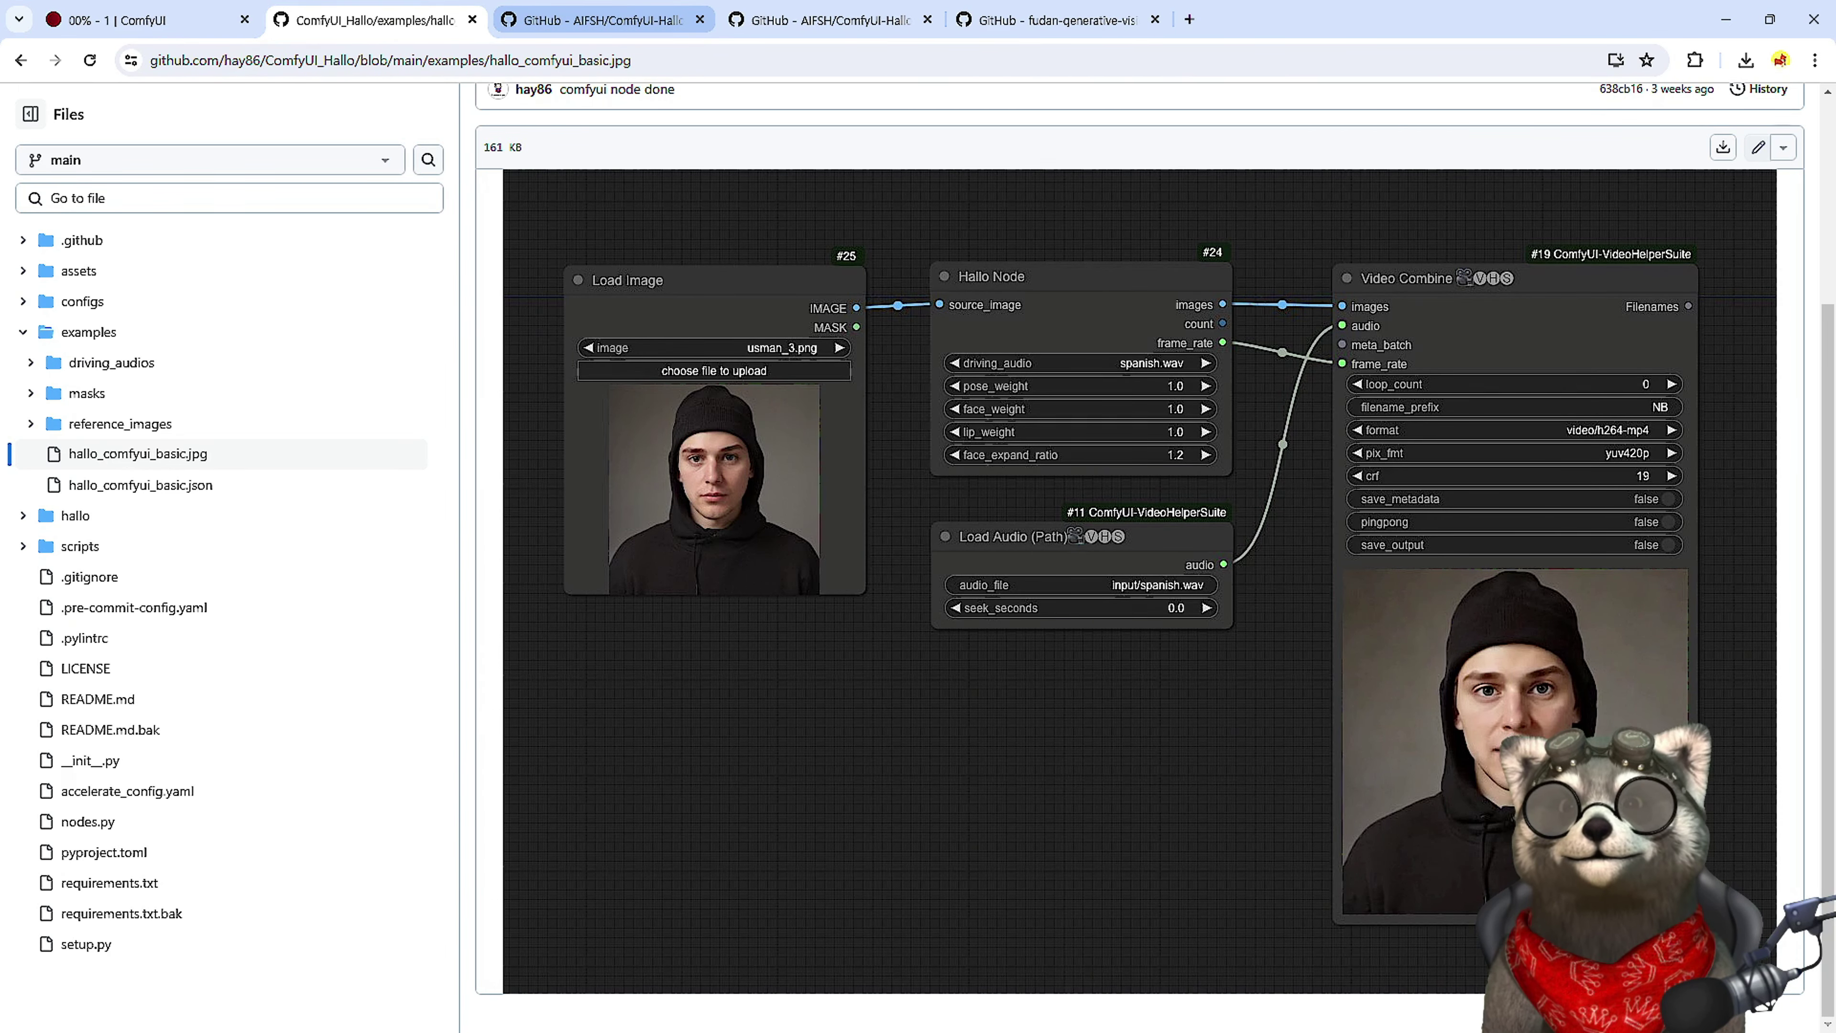
# - Check the generation progress in the Stability Matrix console and review the VRAM settings in ComfyUI's launch options without changing them
pyautogui.click(137, 20)
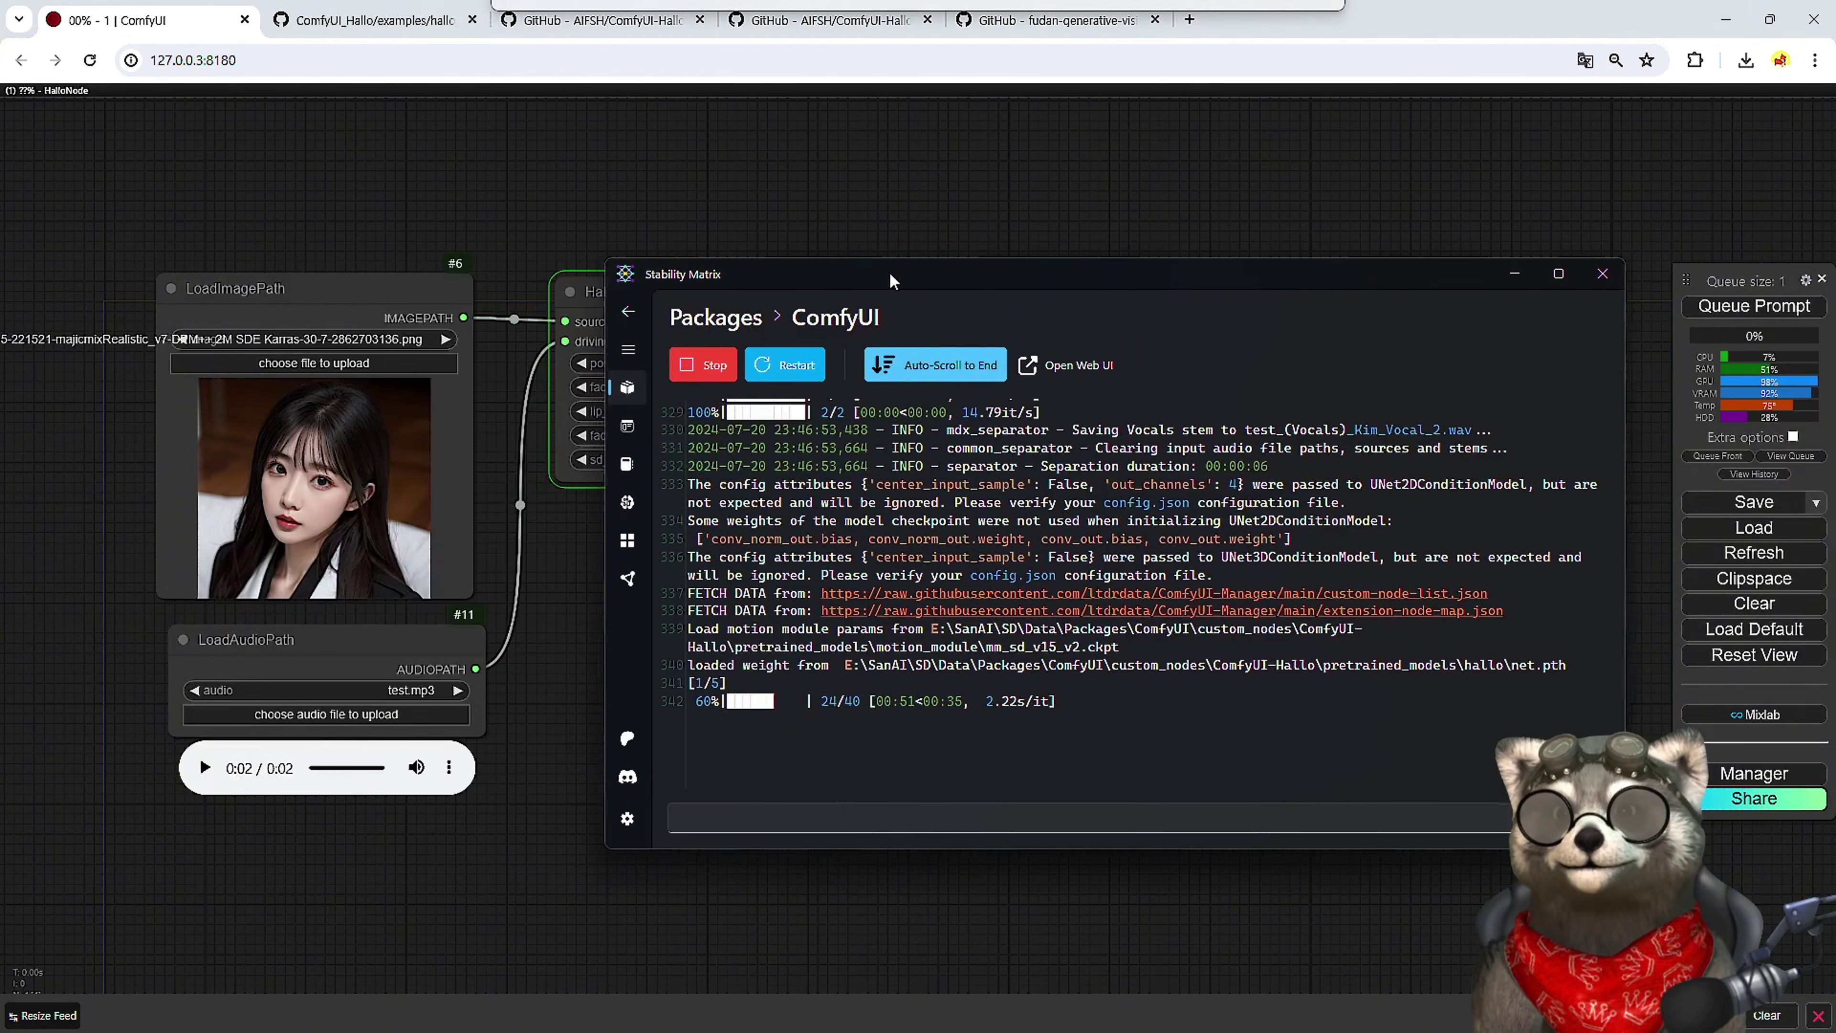
pyautogui.moveTo(722, 683); pyautogui.dragTo(697, 682)
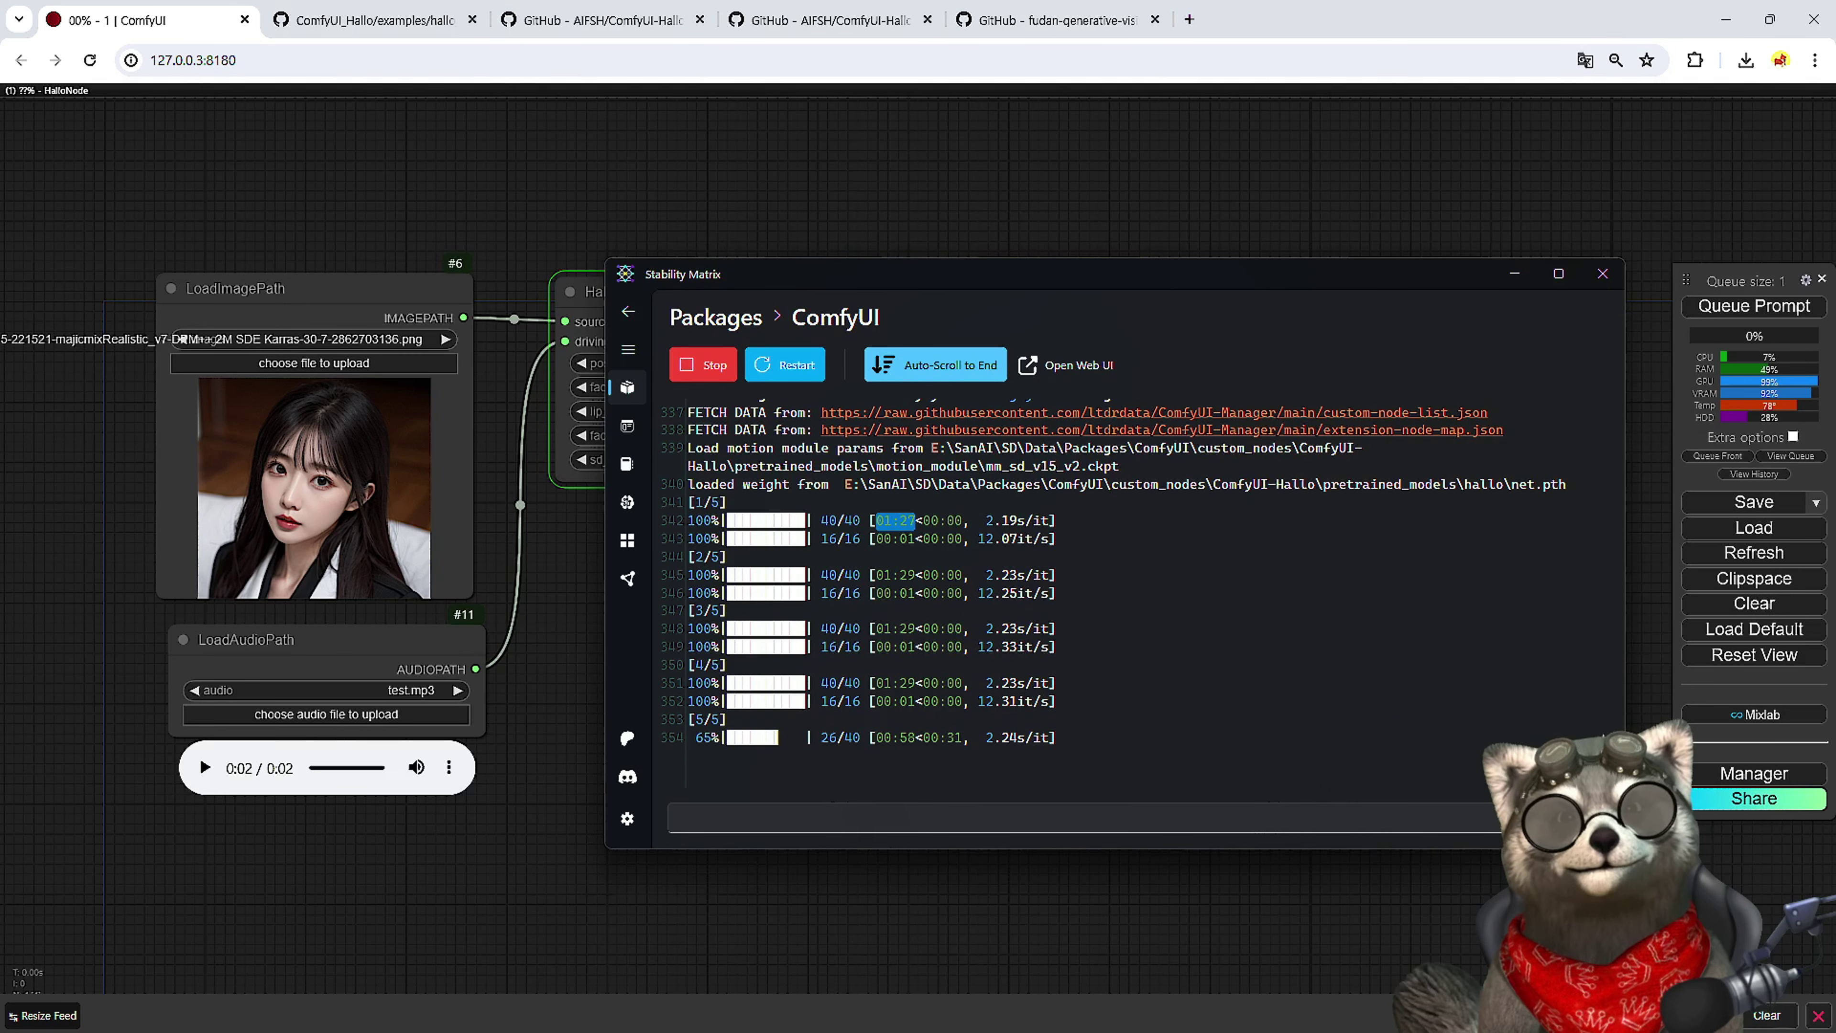
pyautogui.click(715, 317)
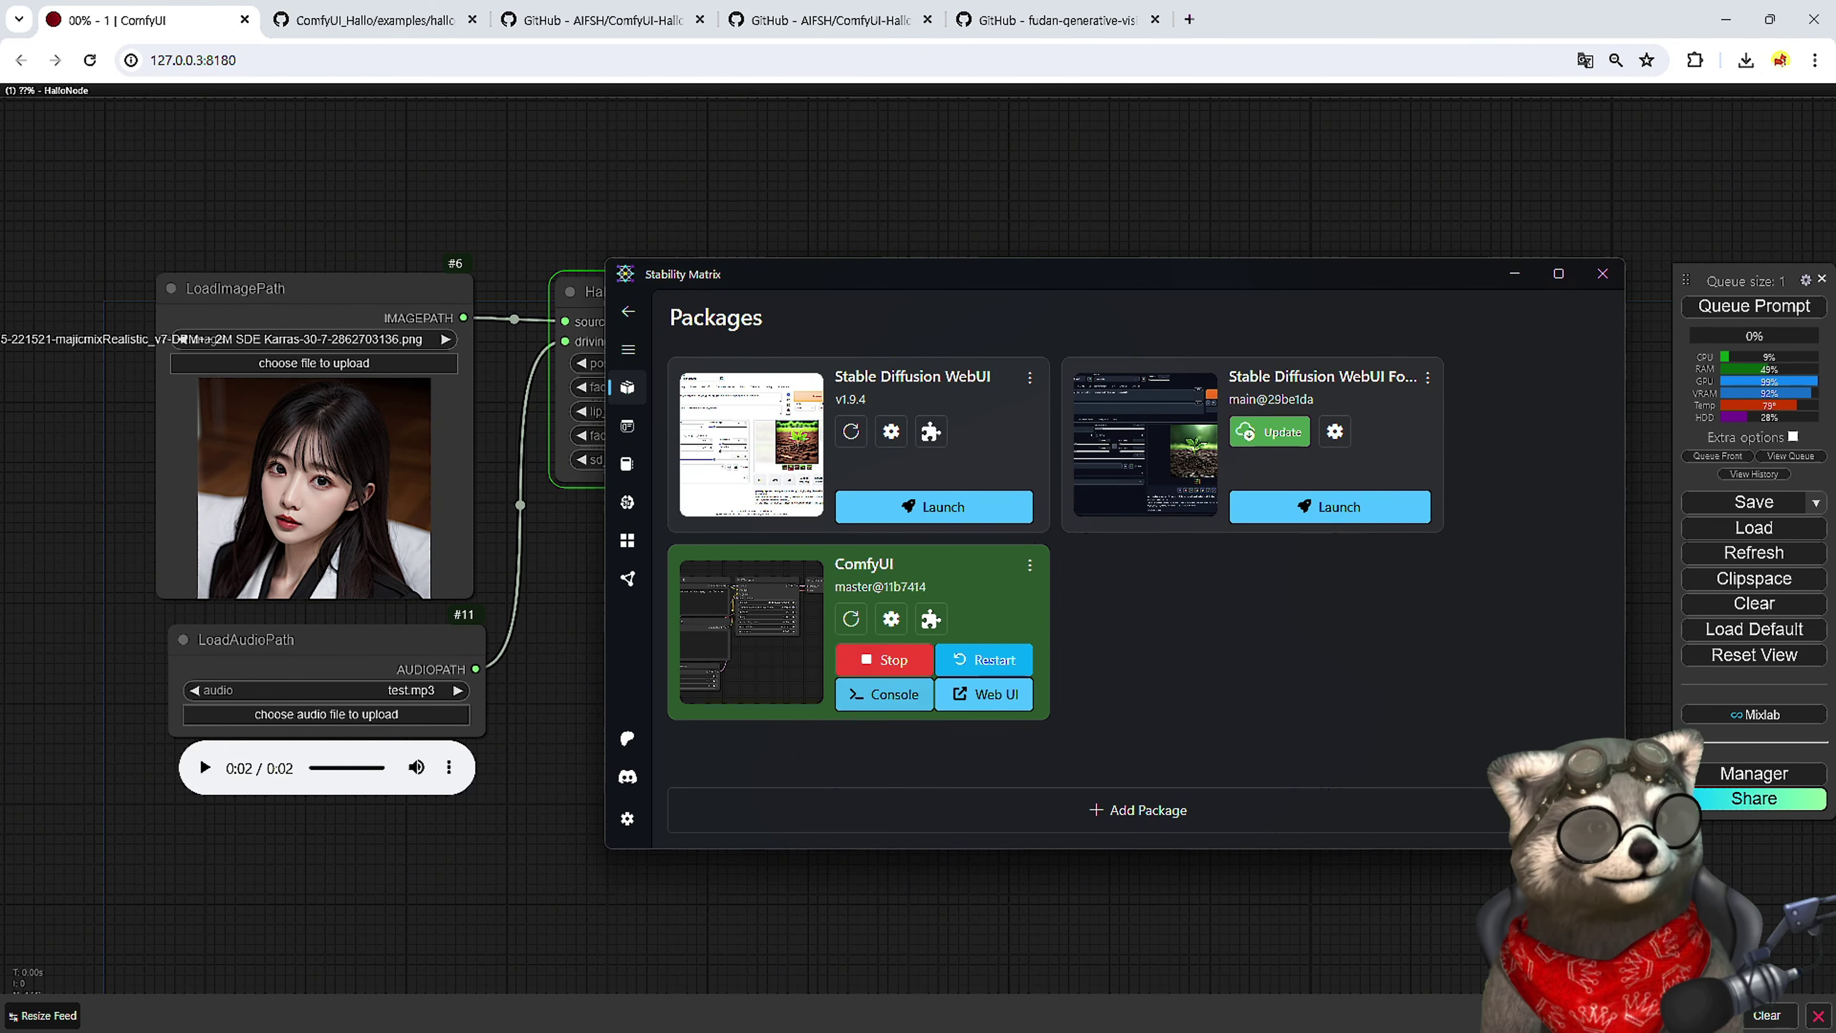
pyautogui.click(890, 618)
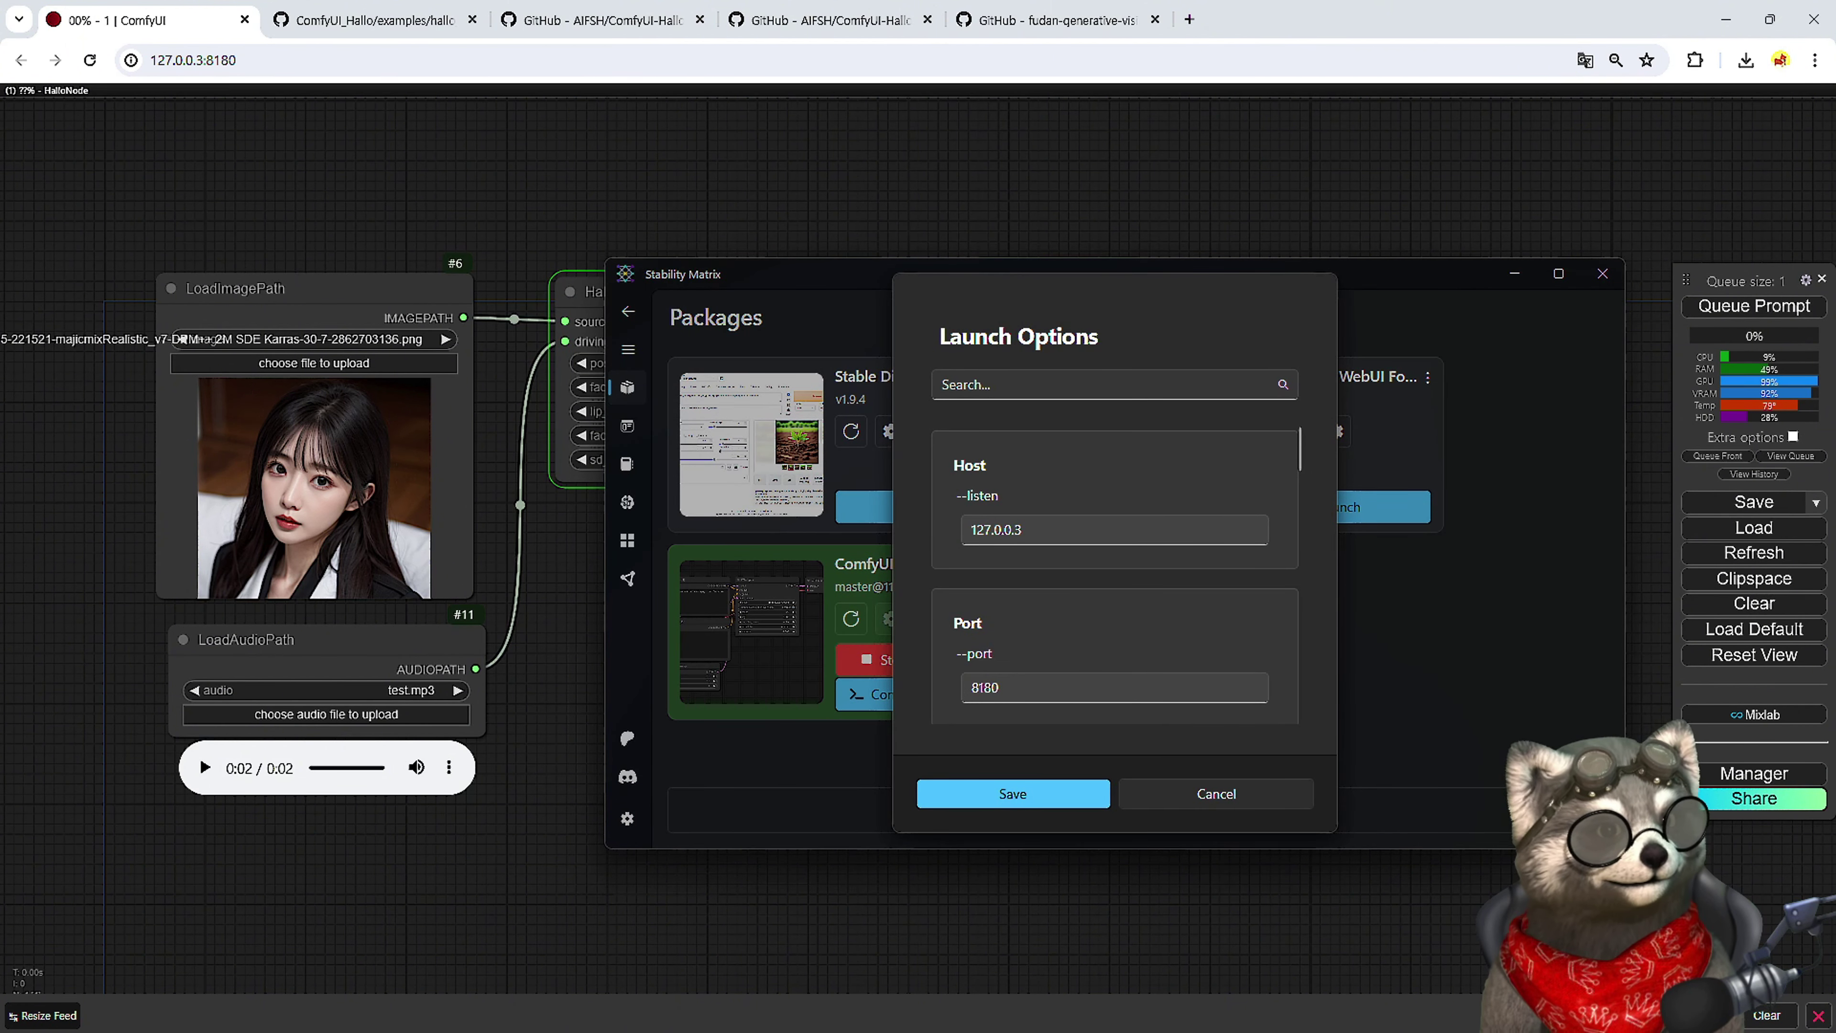
pyautogui.scroll(-5, 1113, 572)
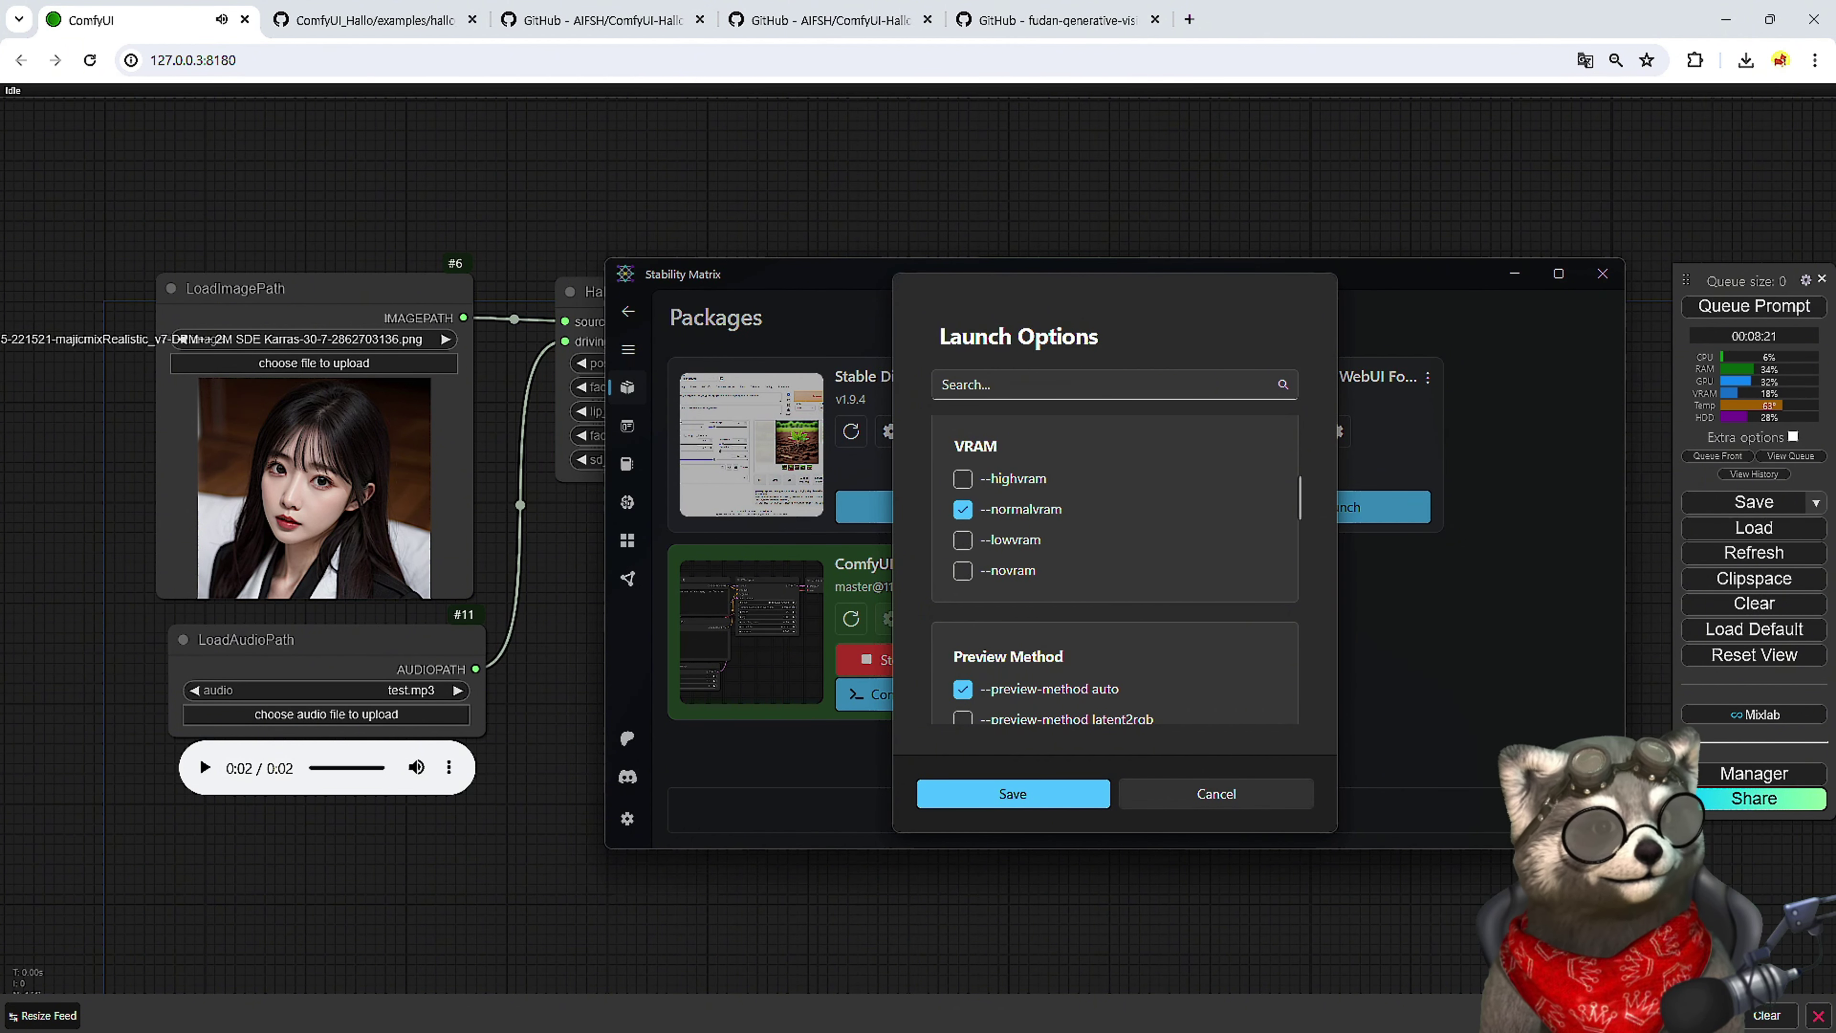
pyautogui.press('Escape')
# - Return to the ComfyUI workflow and play the generated talking-portrait video in the PreView Video node
pyautogui.hotkey('alt', 'Tab')
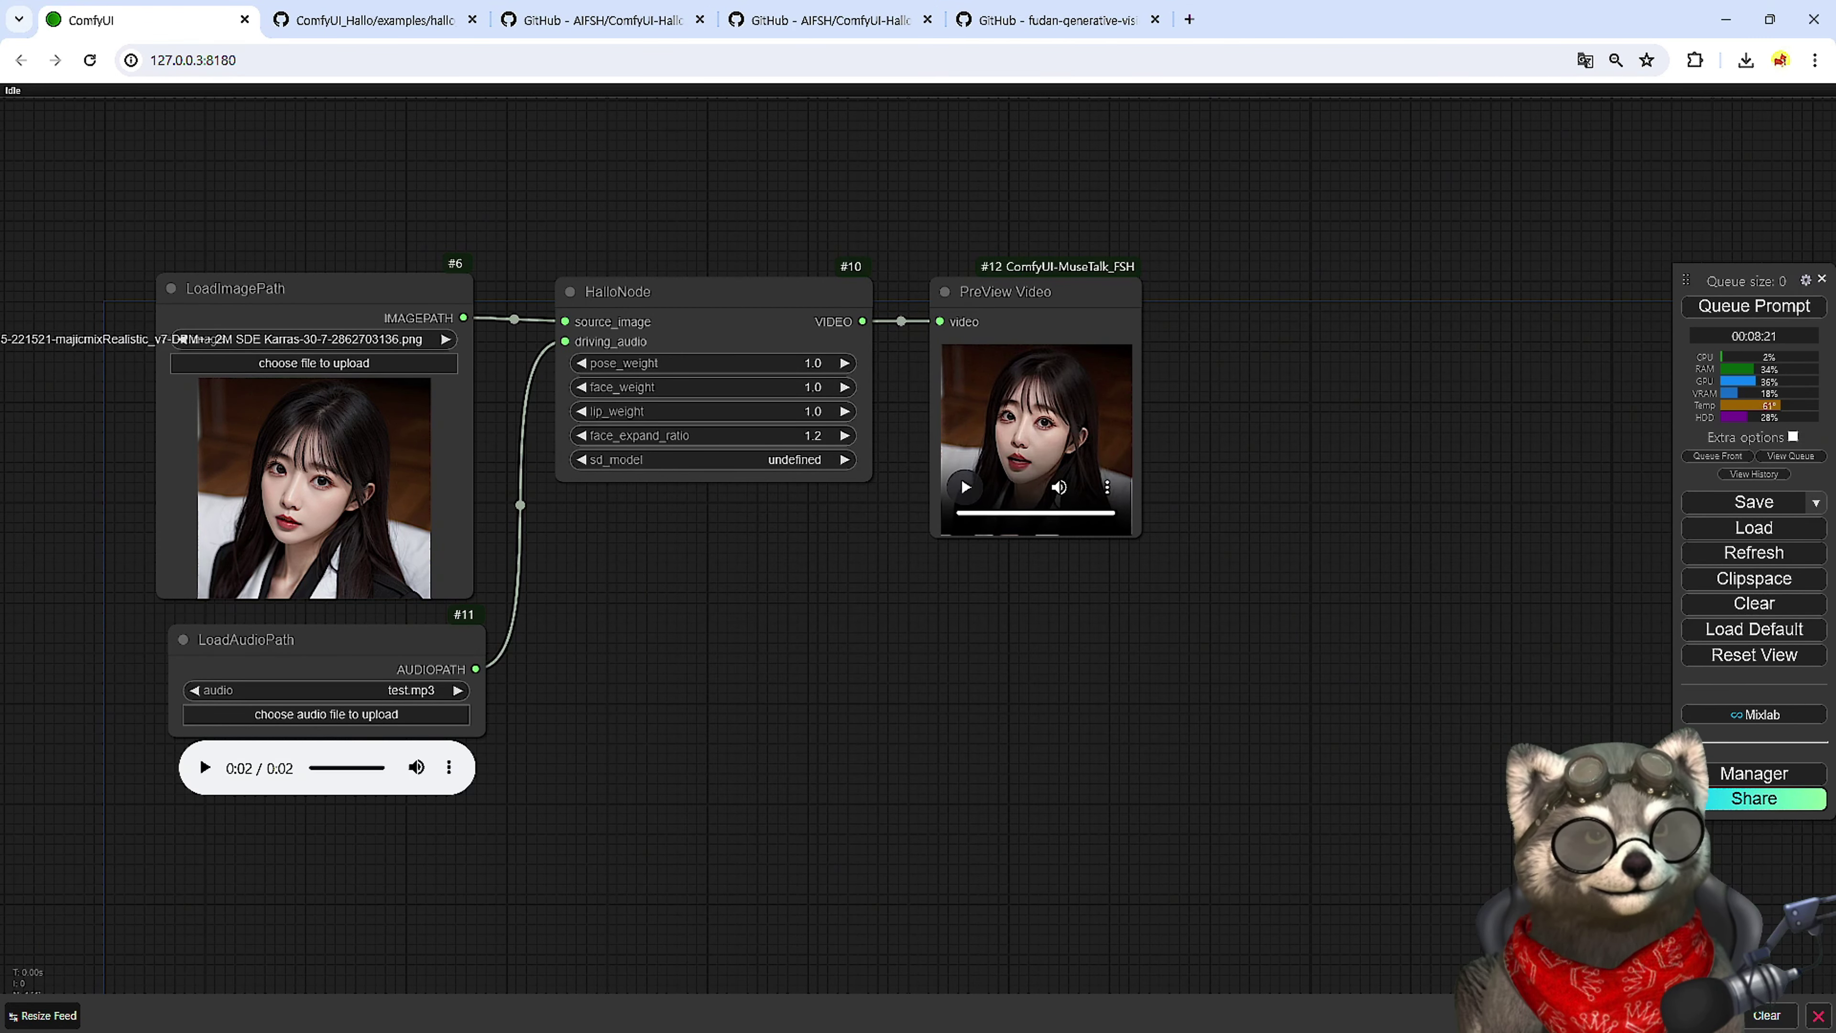
pyautogui.click(966, 487)
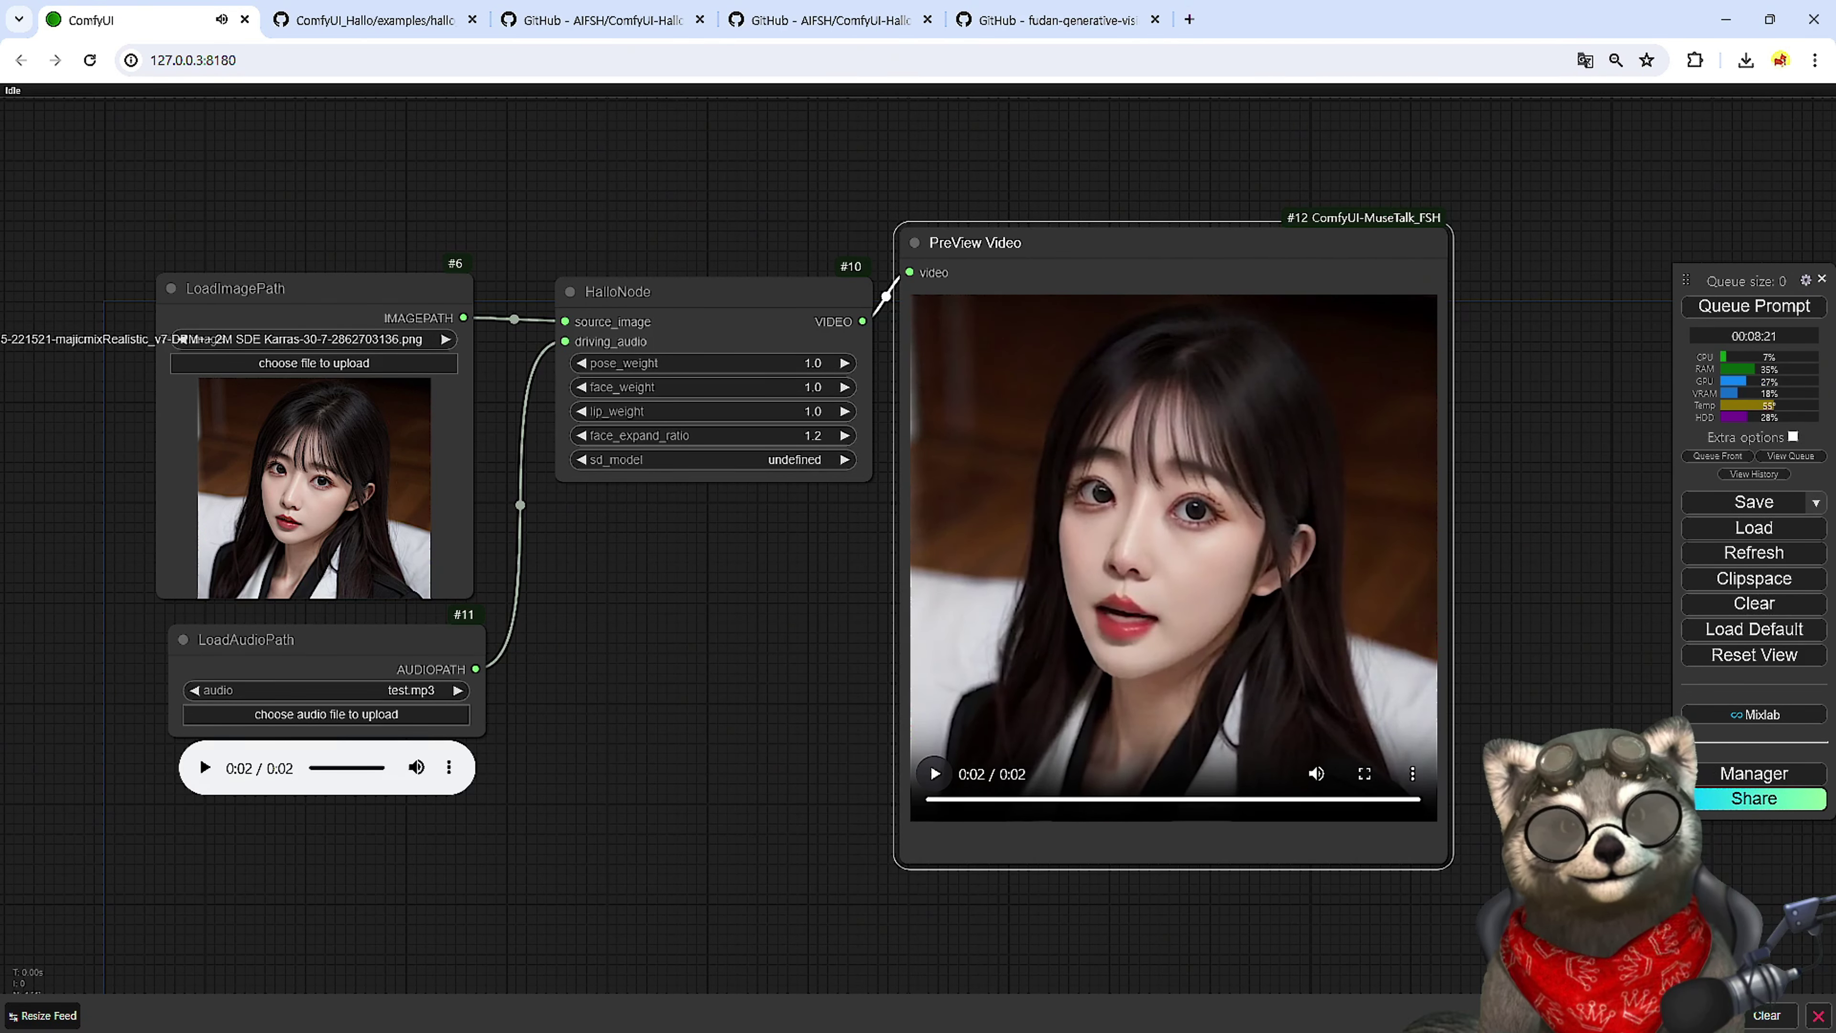
pyautogui.click(367, 339)
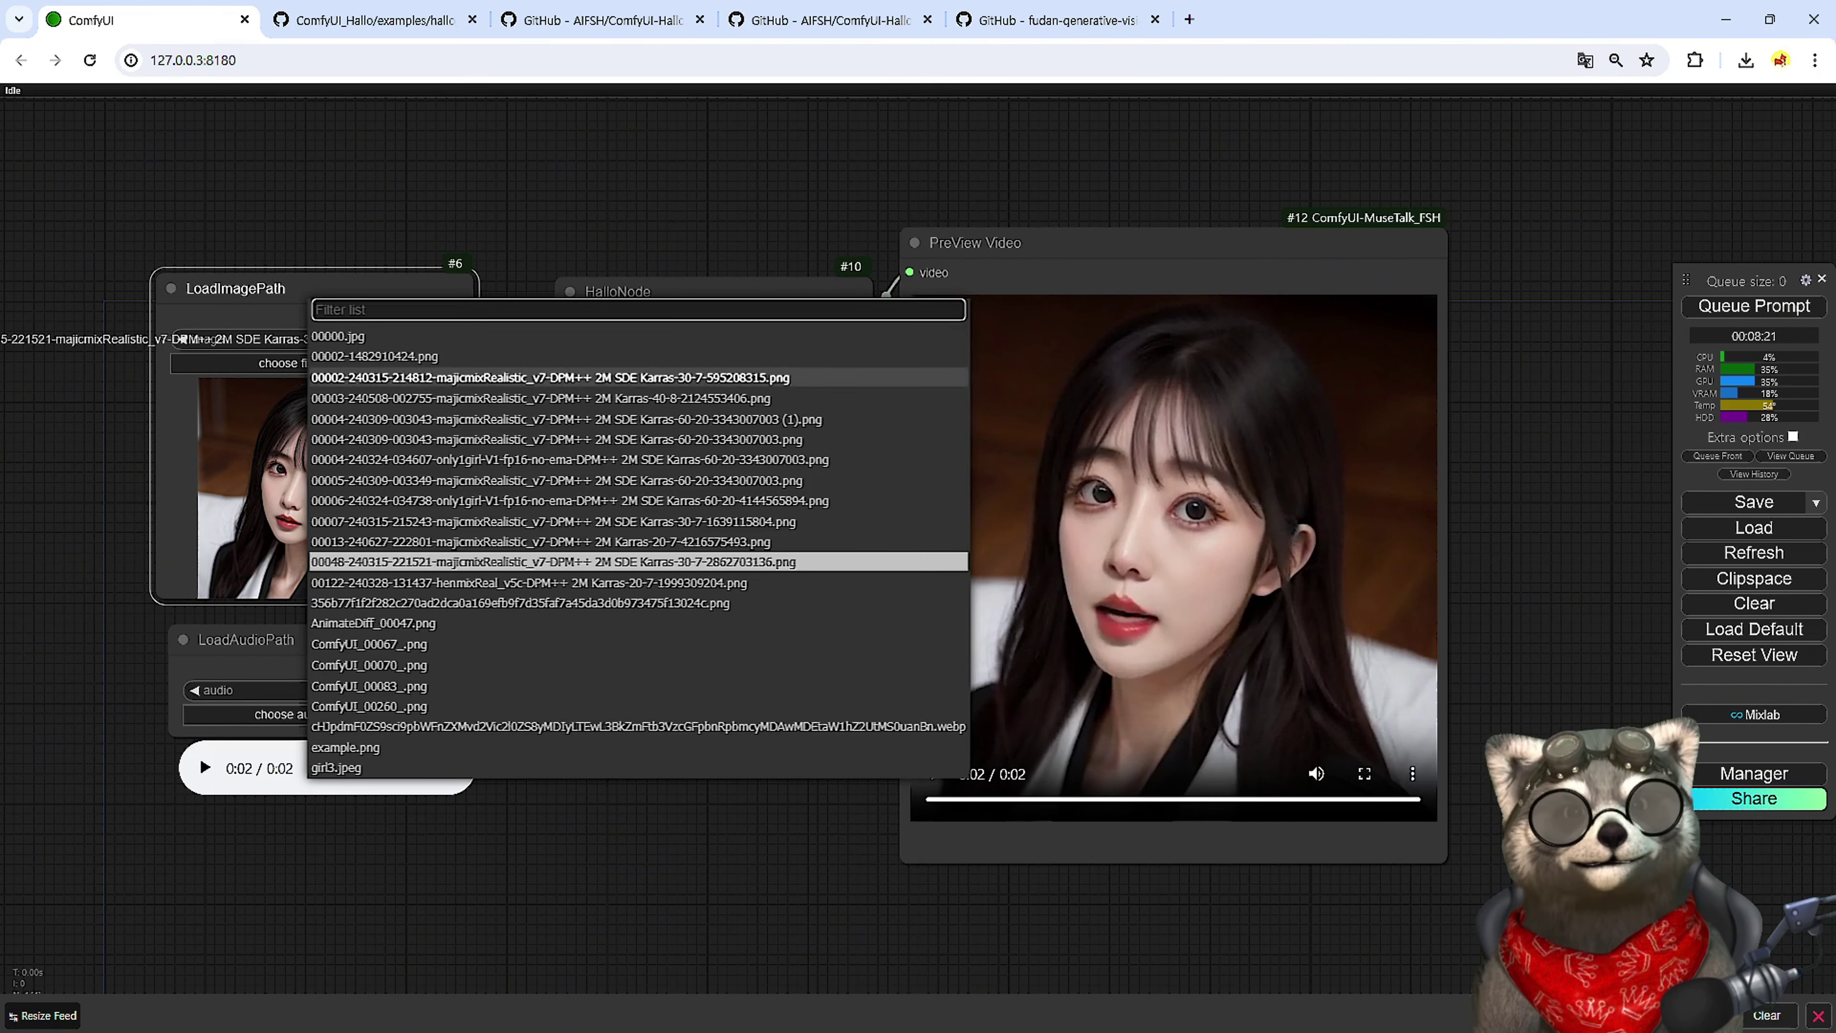
pyautogui.click(404, 357)
pyautogui.click(446, 339)
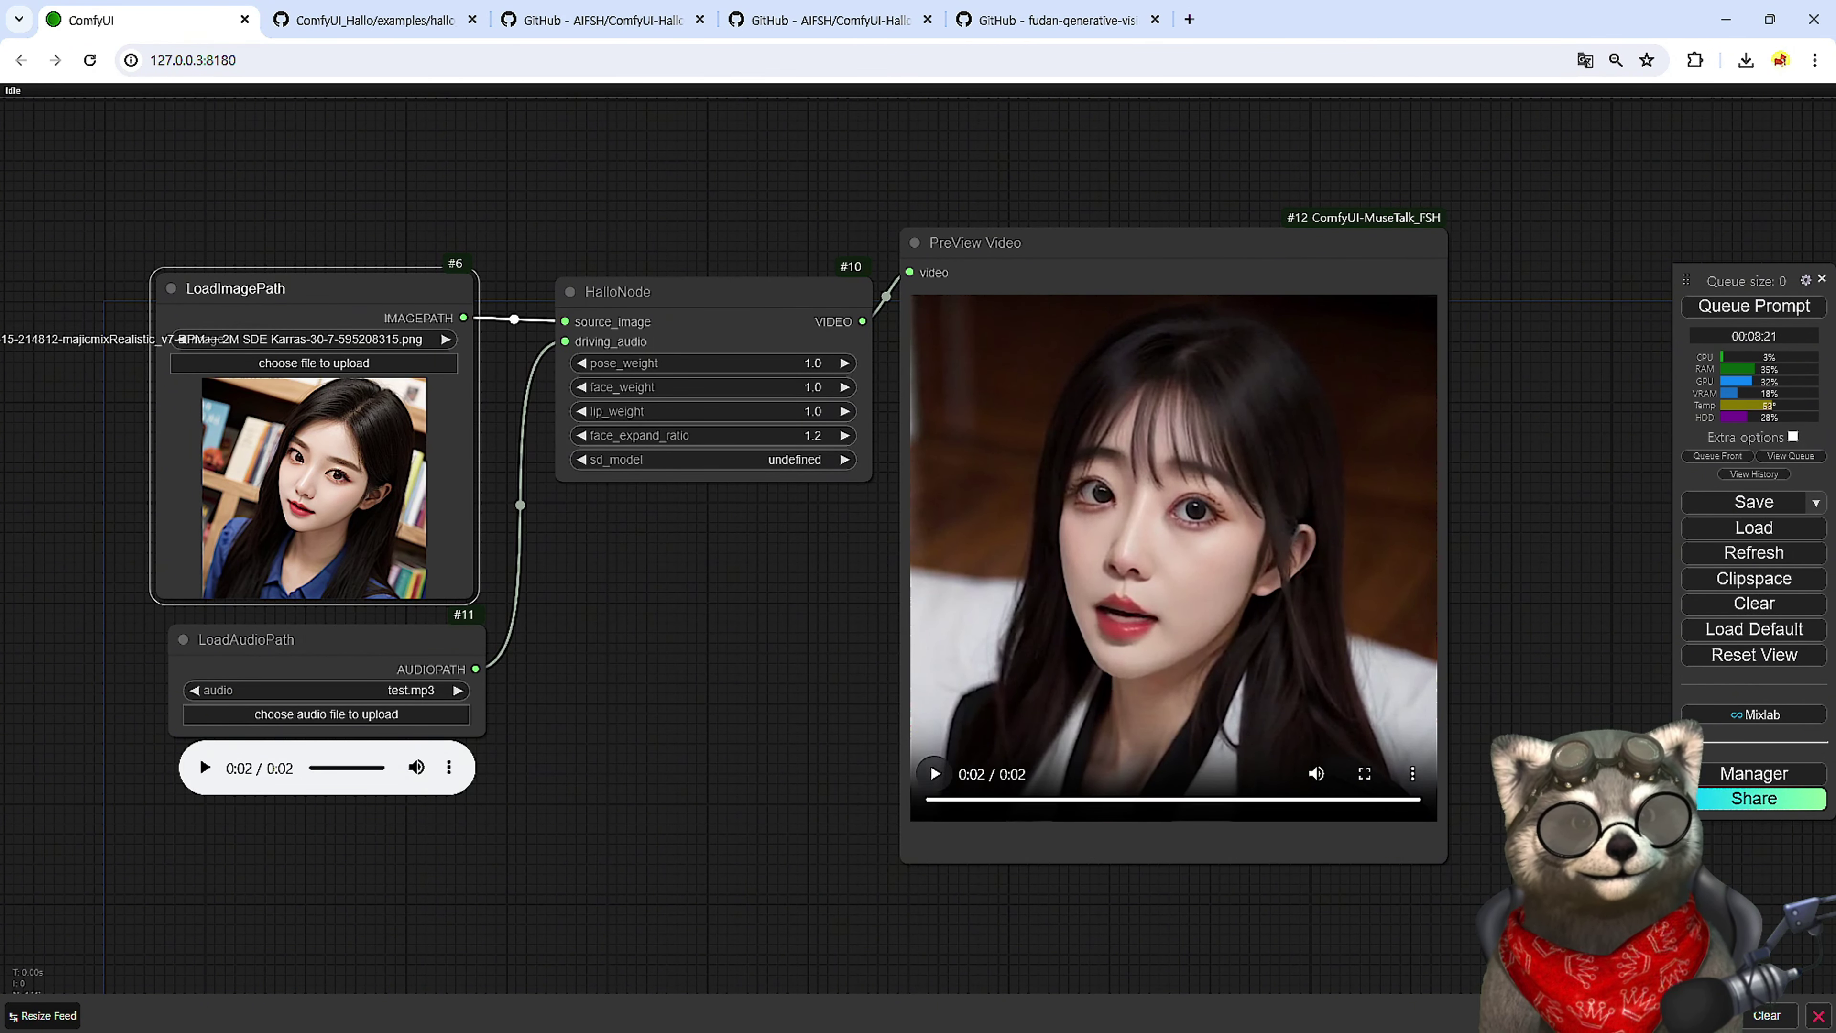
pyautogui.click(446, 338)
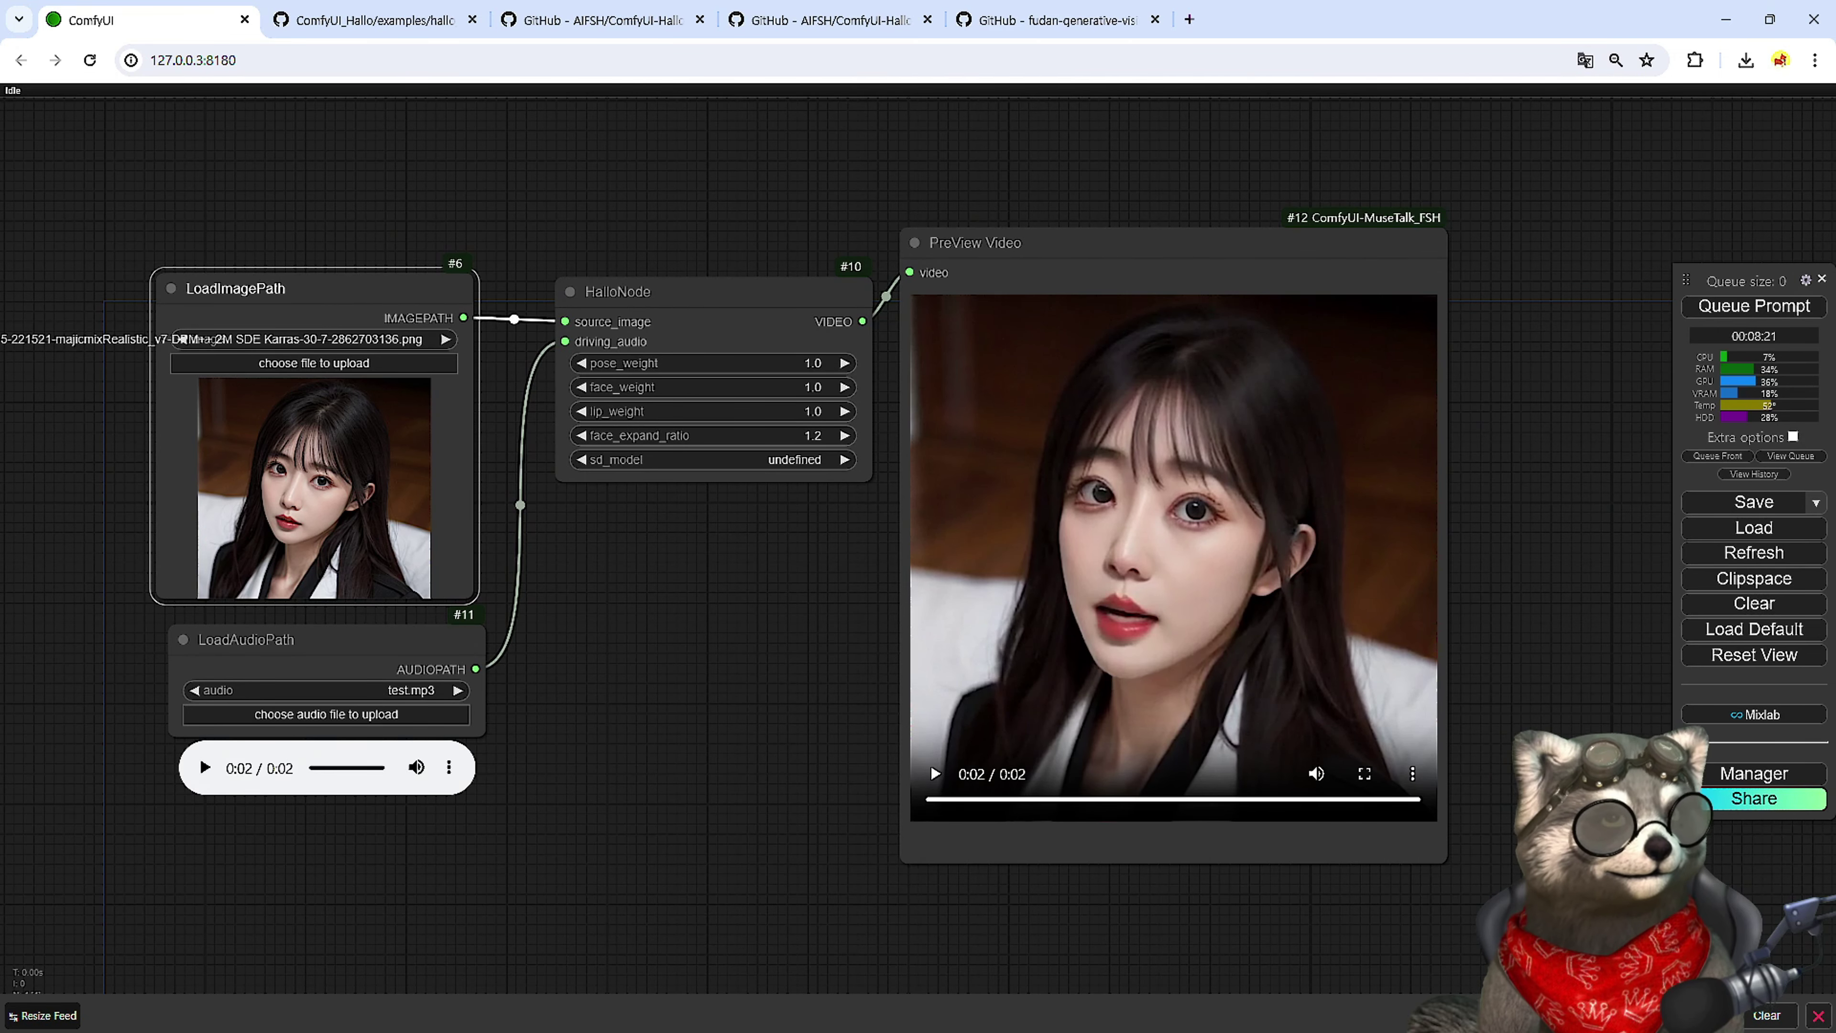
# - Review the framework diagram and the Honoring Classic Films examples in the fudan-generative-vision/hallo README, and return to the ComfyUI workflow
pyautogui.click(827, 20)
pyautogui.hotkey('ctrl', 'Tab')
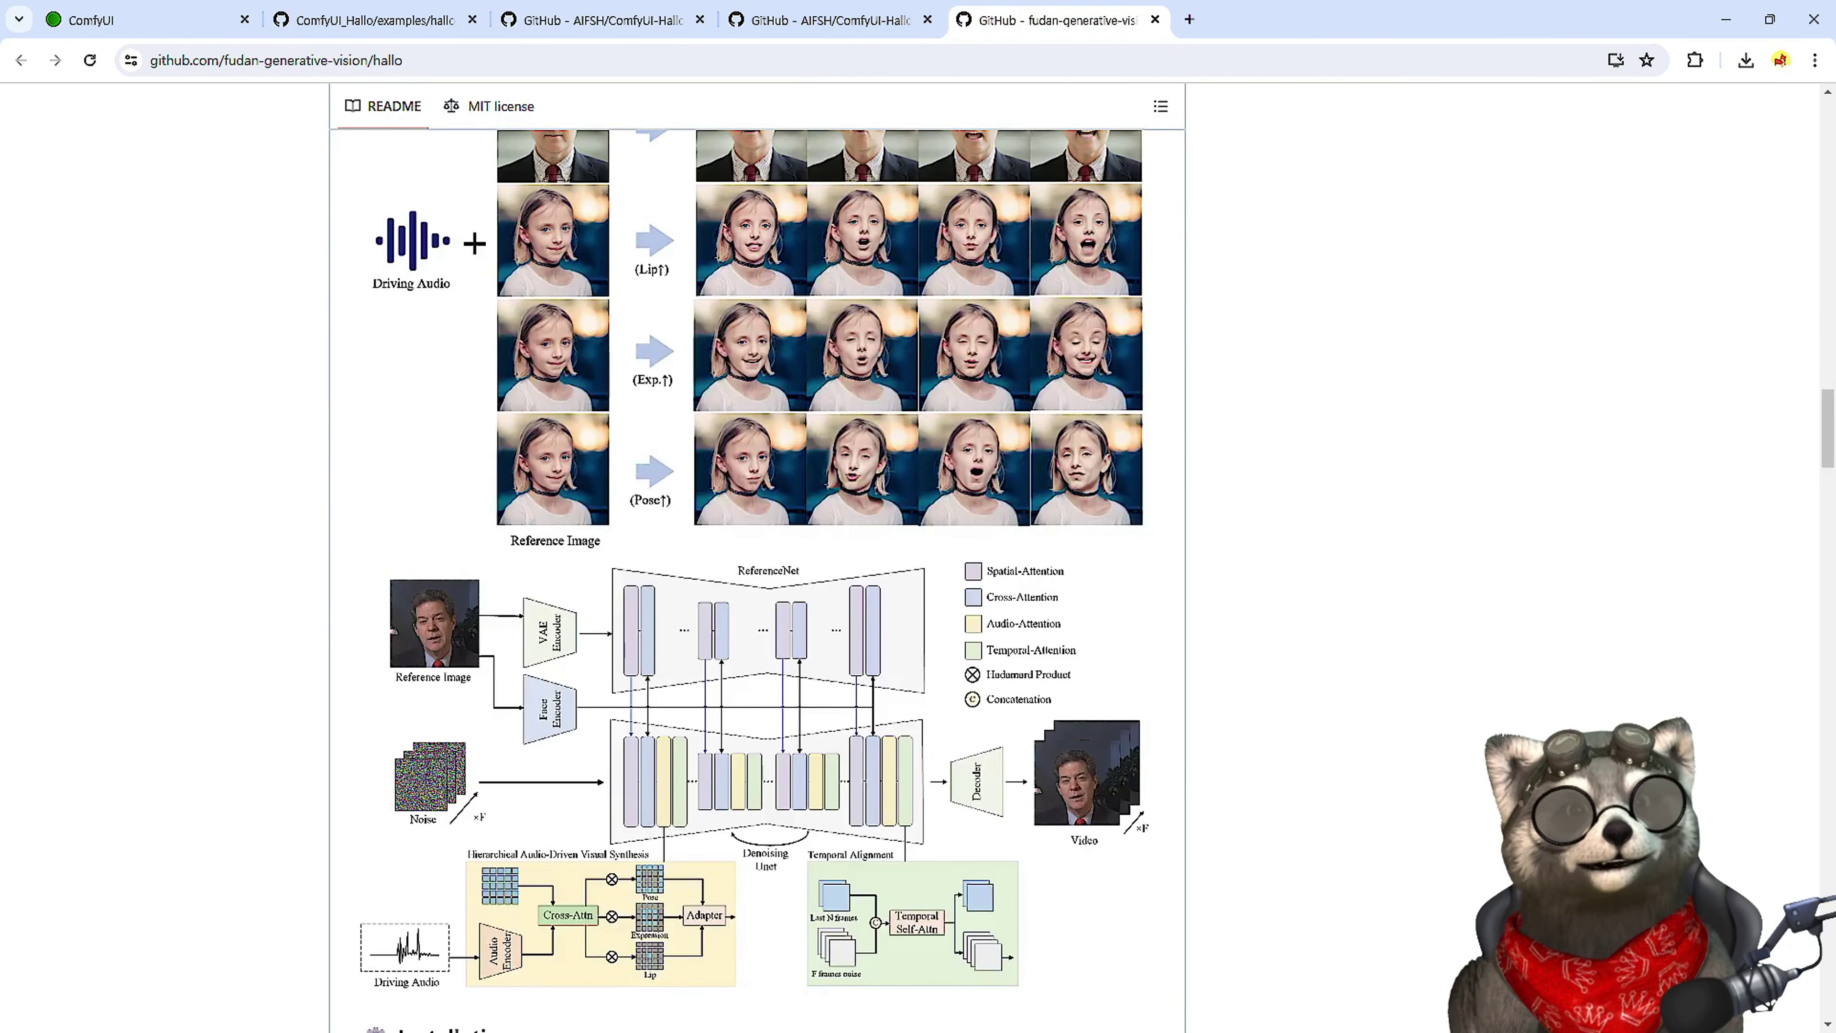
pyautogui.scroll(-10, 1131, 824)
pyautogui.scroll(15, 744, 579)
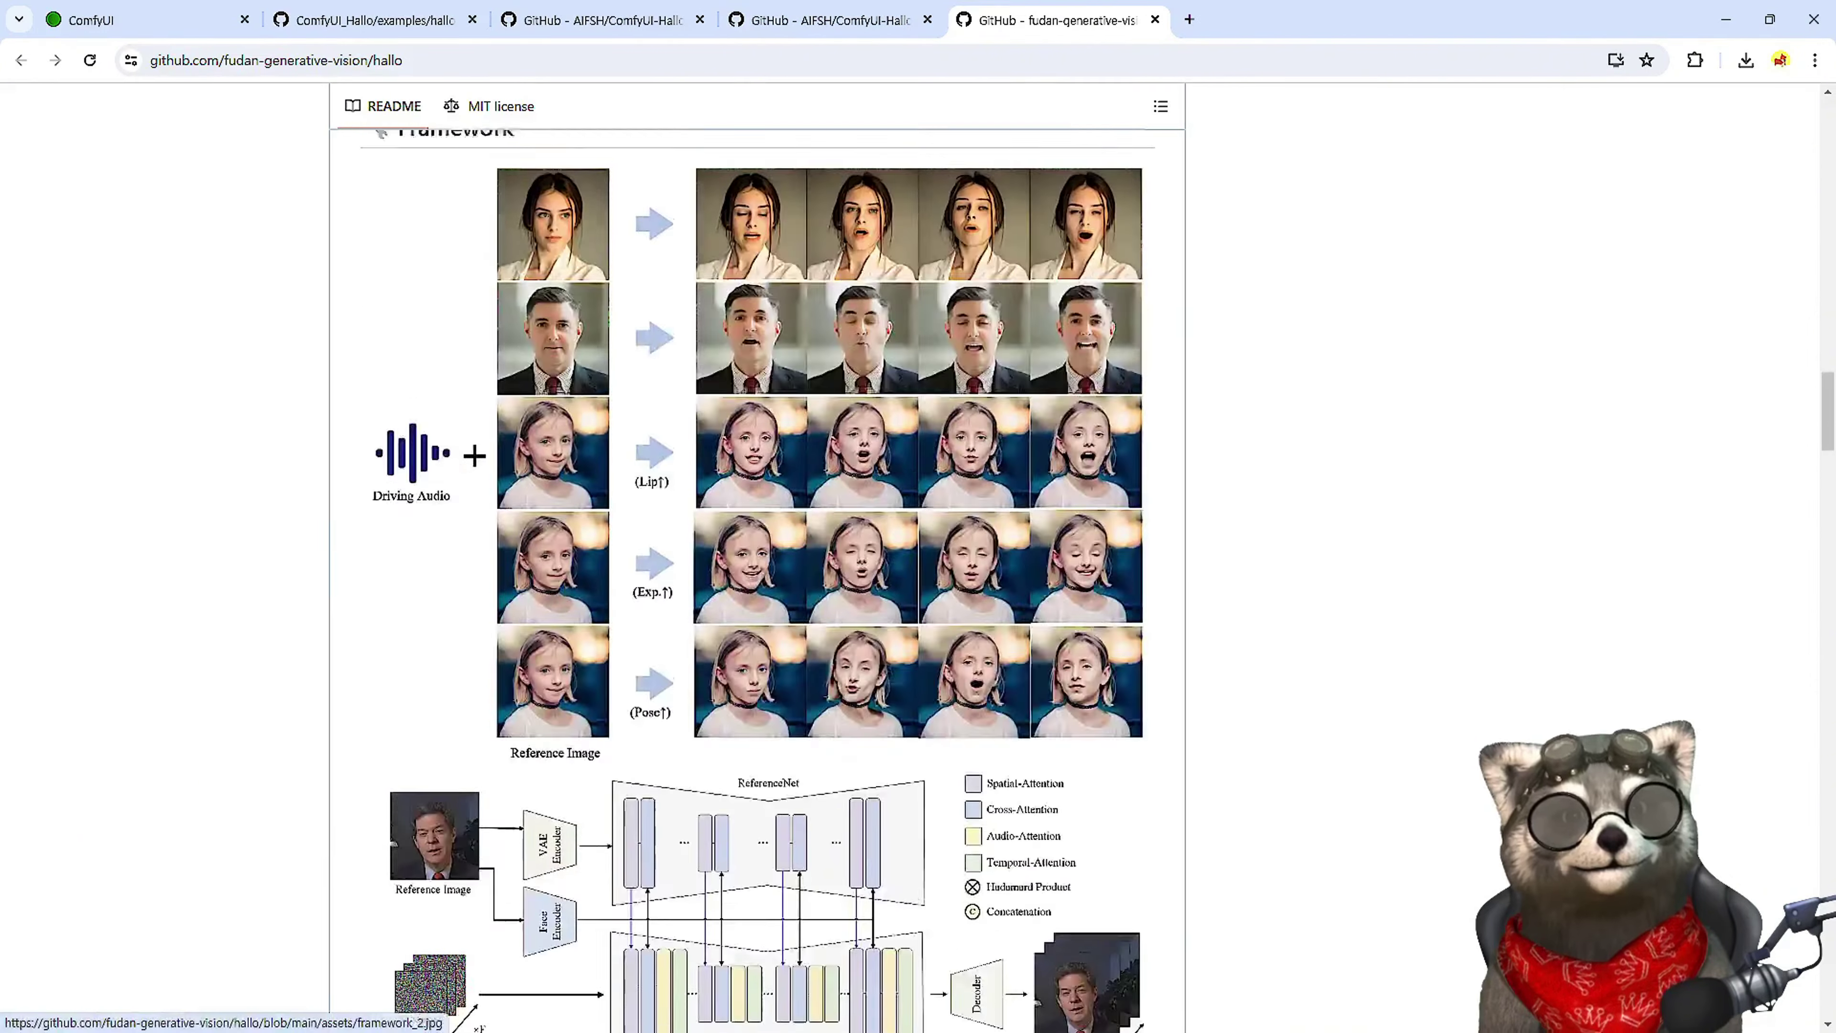
pyautogui.scroll(5, 506, 579)
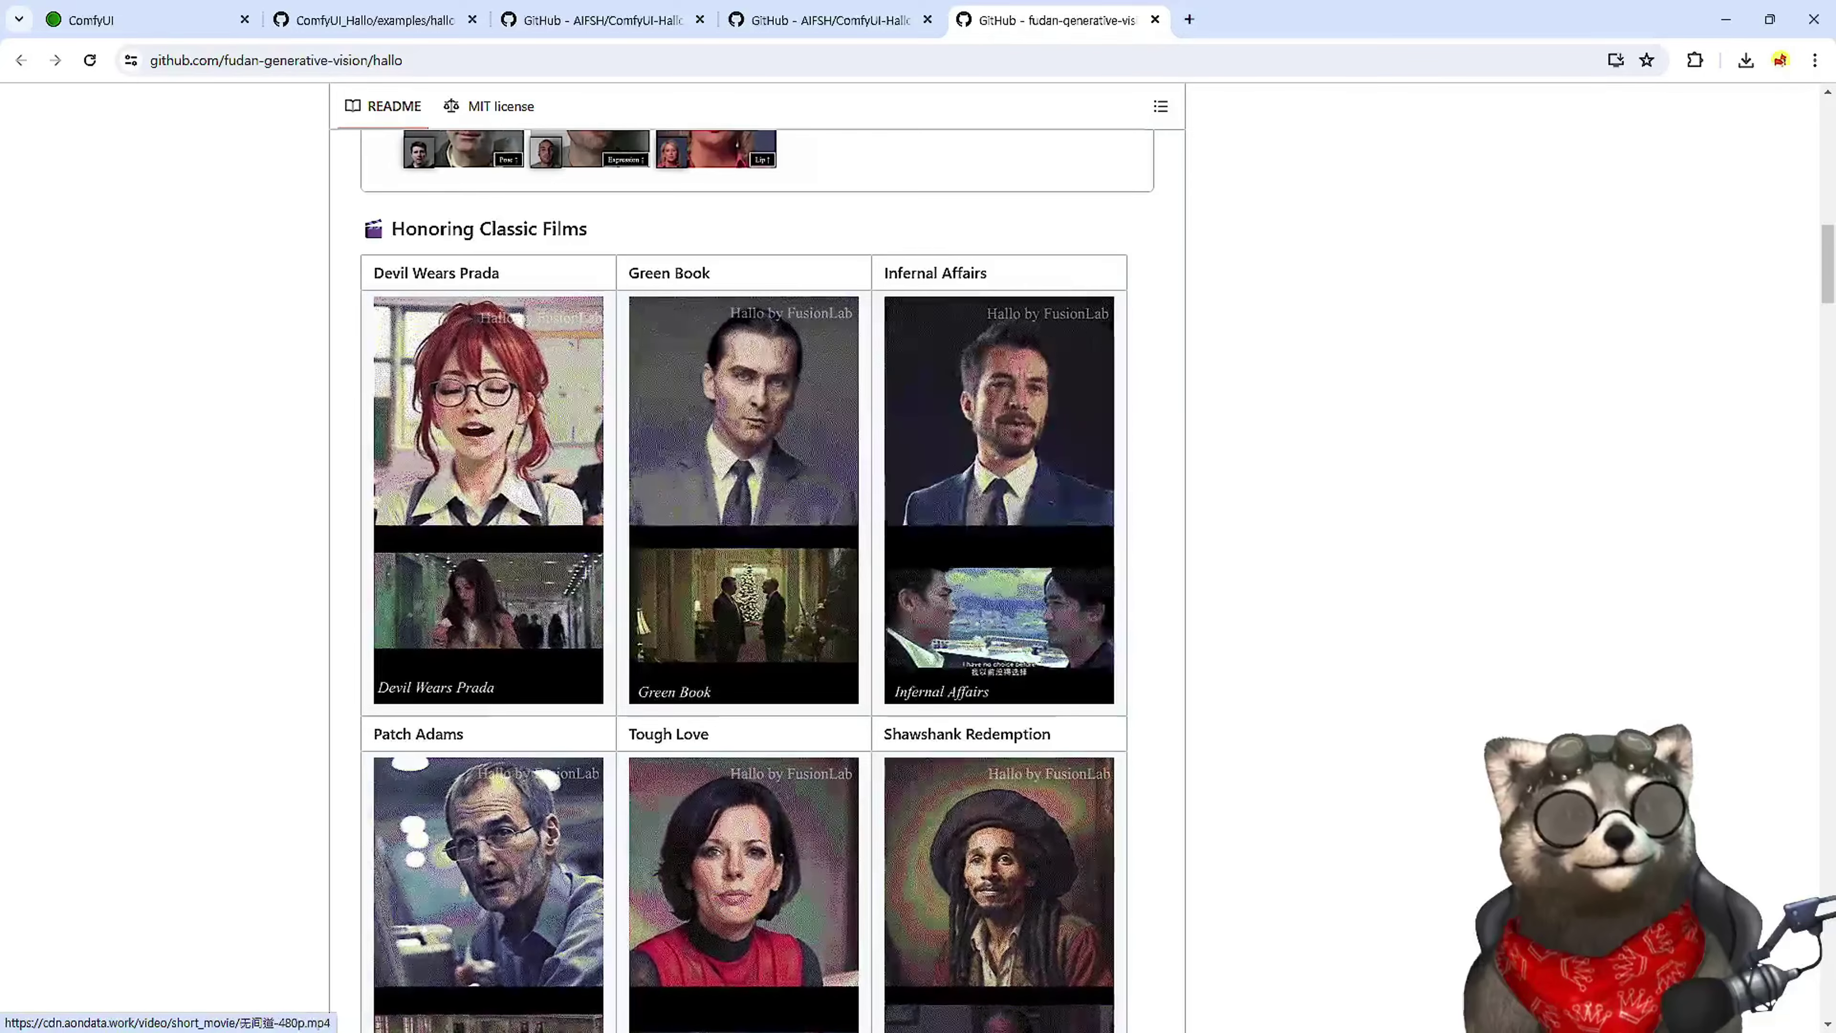
pyautogui.scroll(4, 745, 578)
pyautogui.scroll(-1, 745, 579)
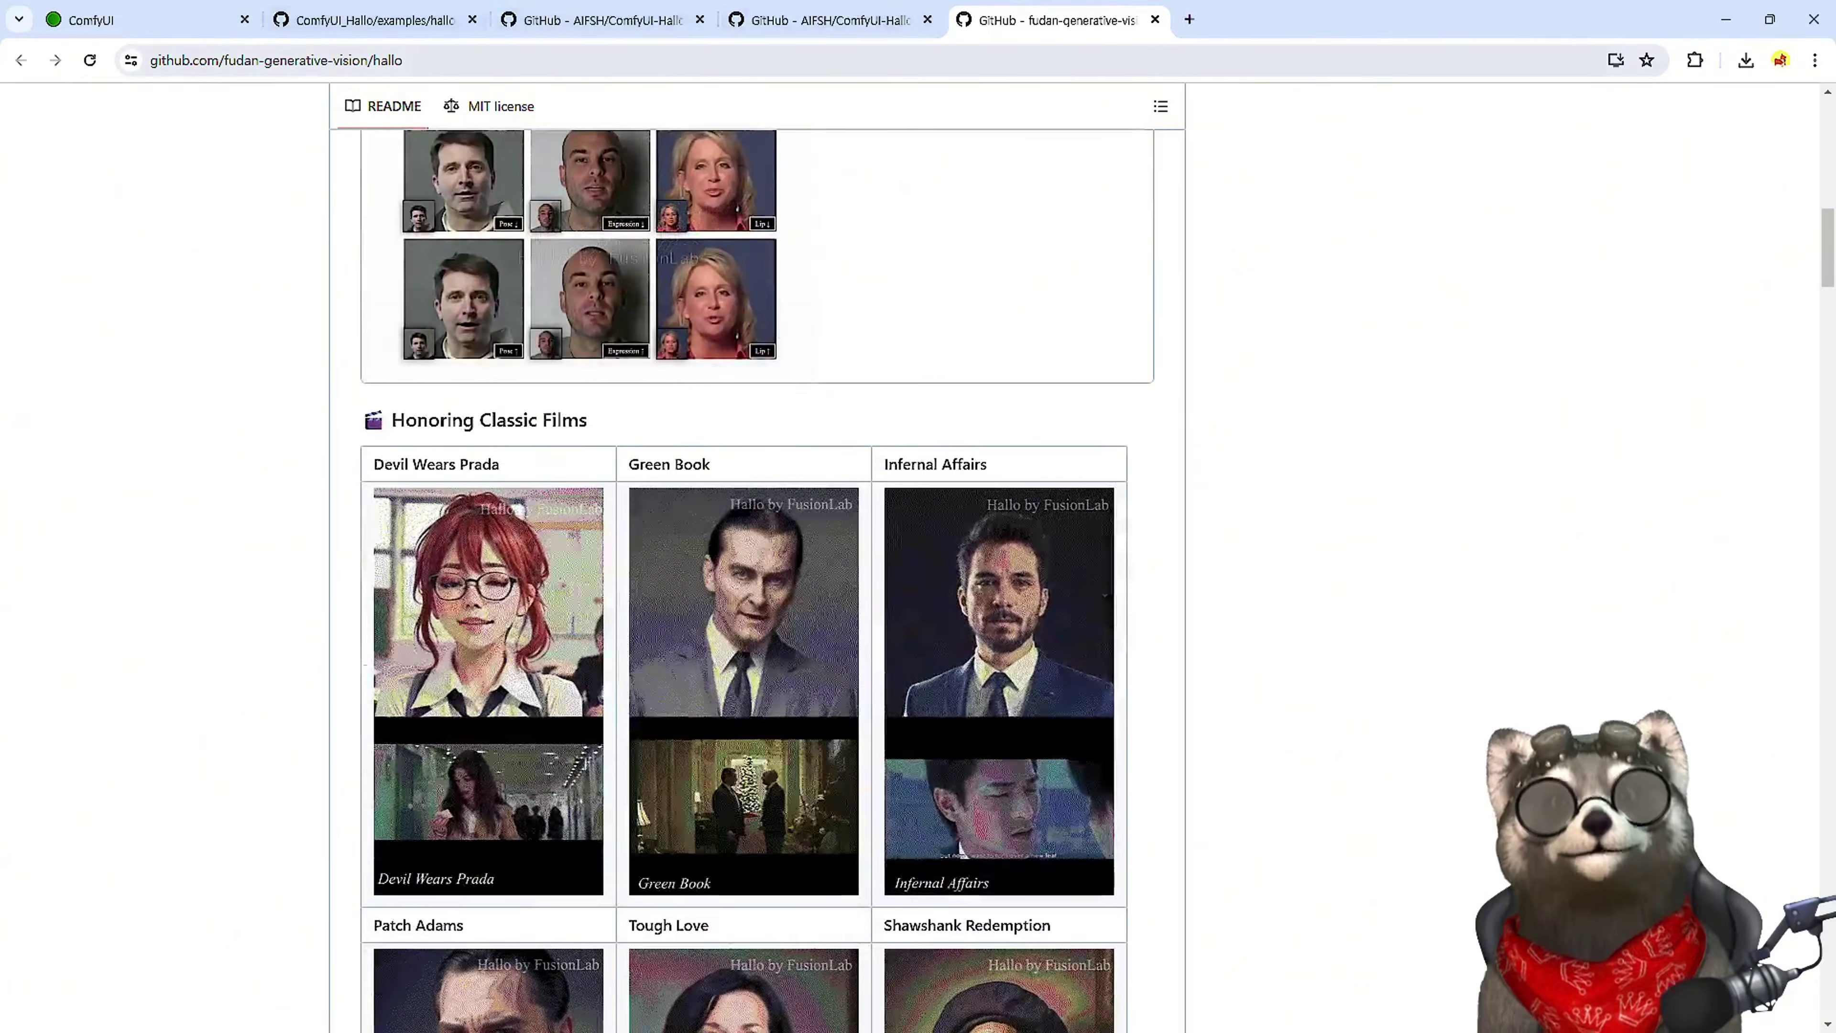
pyautogui.hotkey('ctrl', '1')
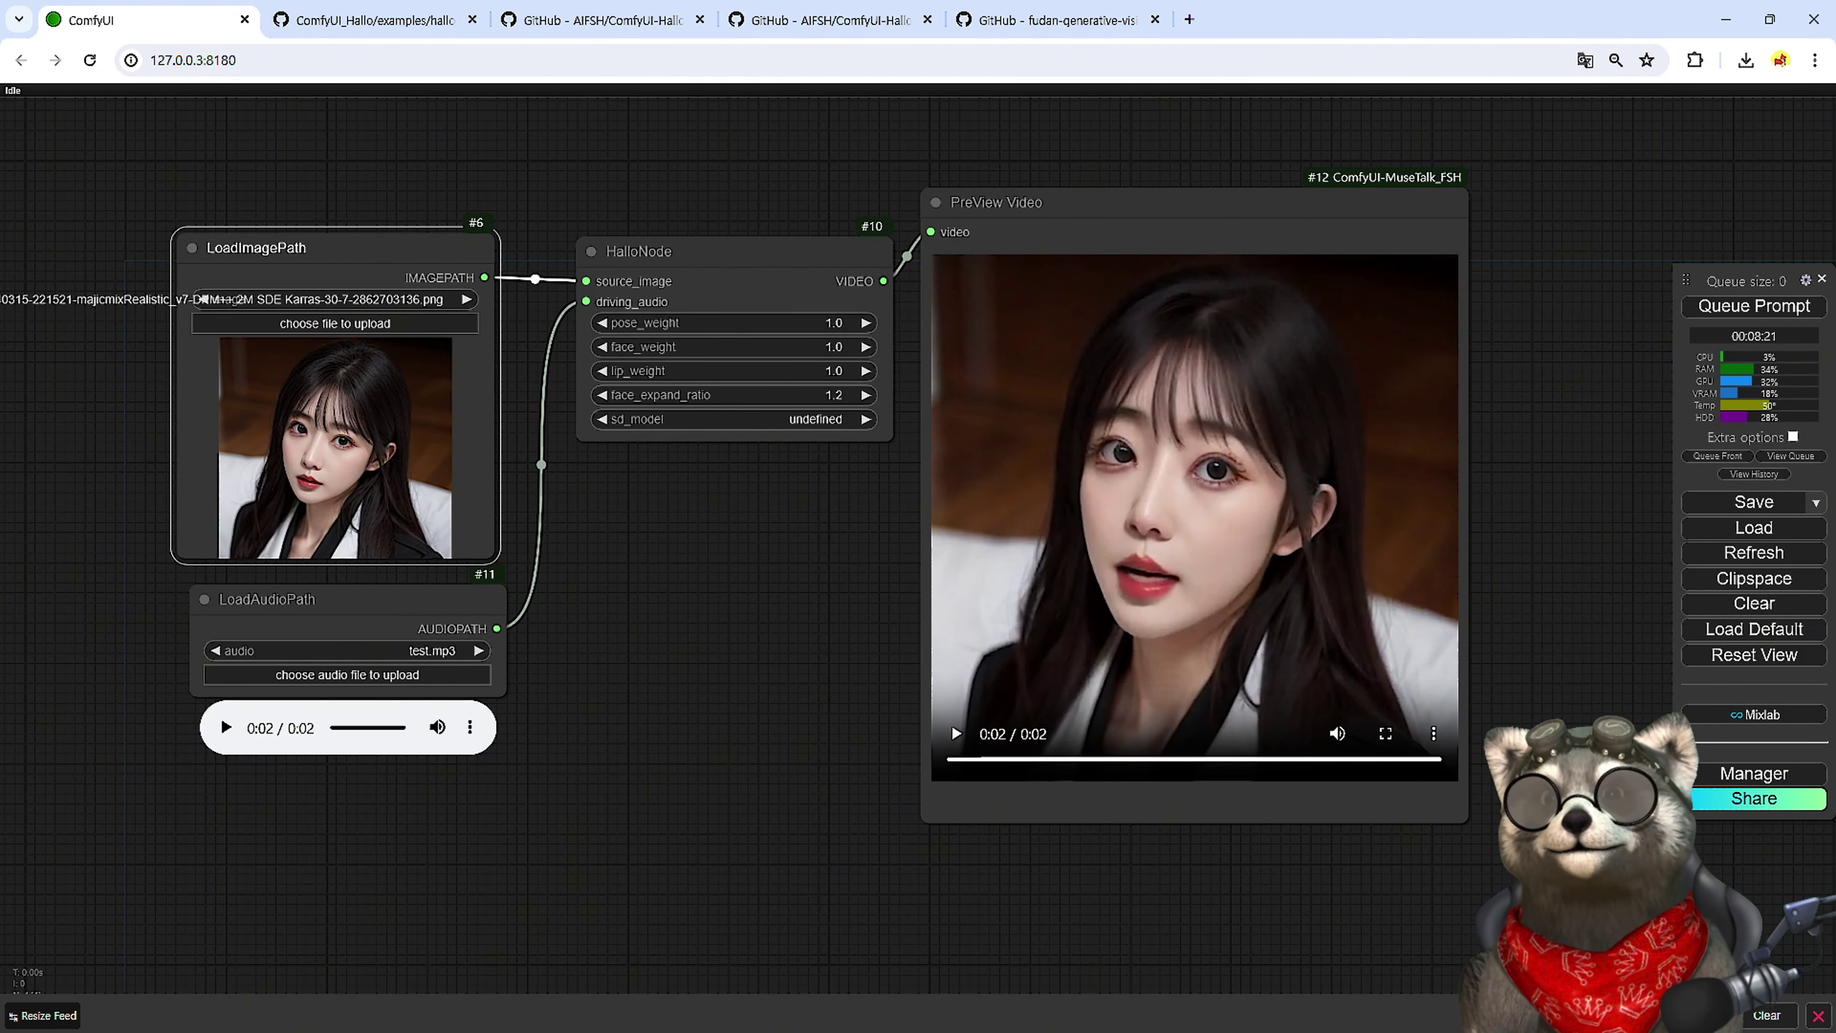
# - Examine the How to use section of the AIFSH ComfyUI-Hallo README, highlighting the requirements.txt install command and the ffmpeg dependency
pyautogui.hotkey('ctrl', 'Tab')
pyautogui.hotkey('ctrl', 'Tab')
pyautogui.scroll(-5, 756, 557)
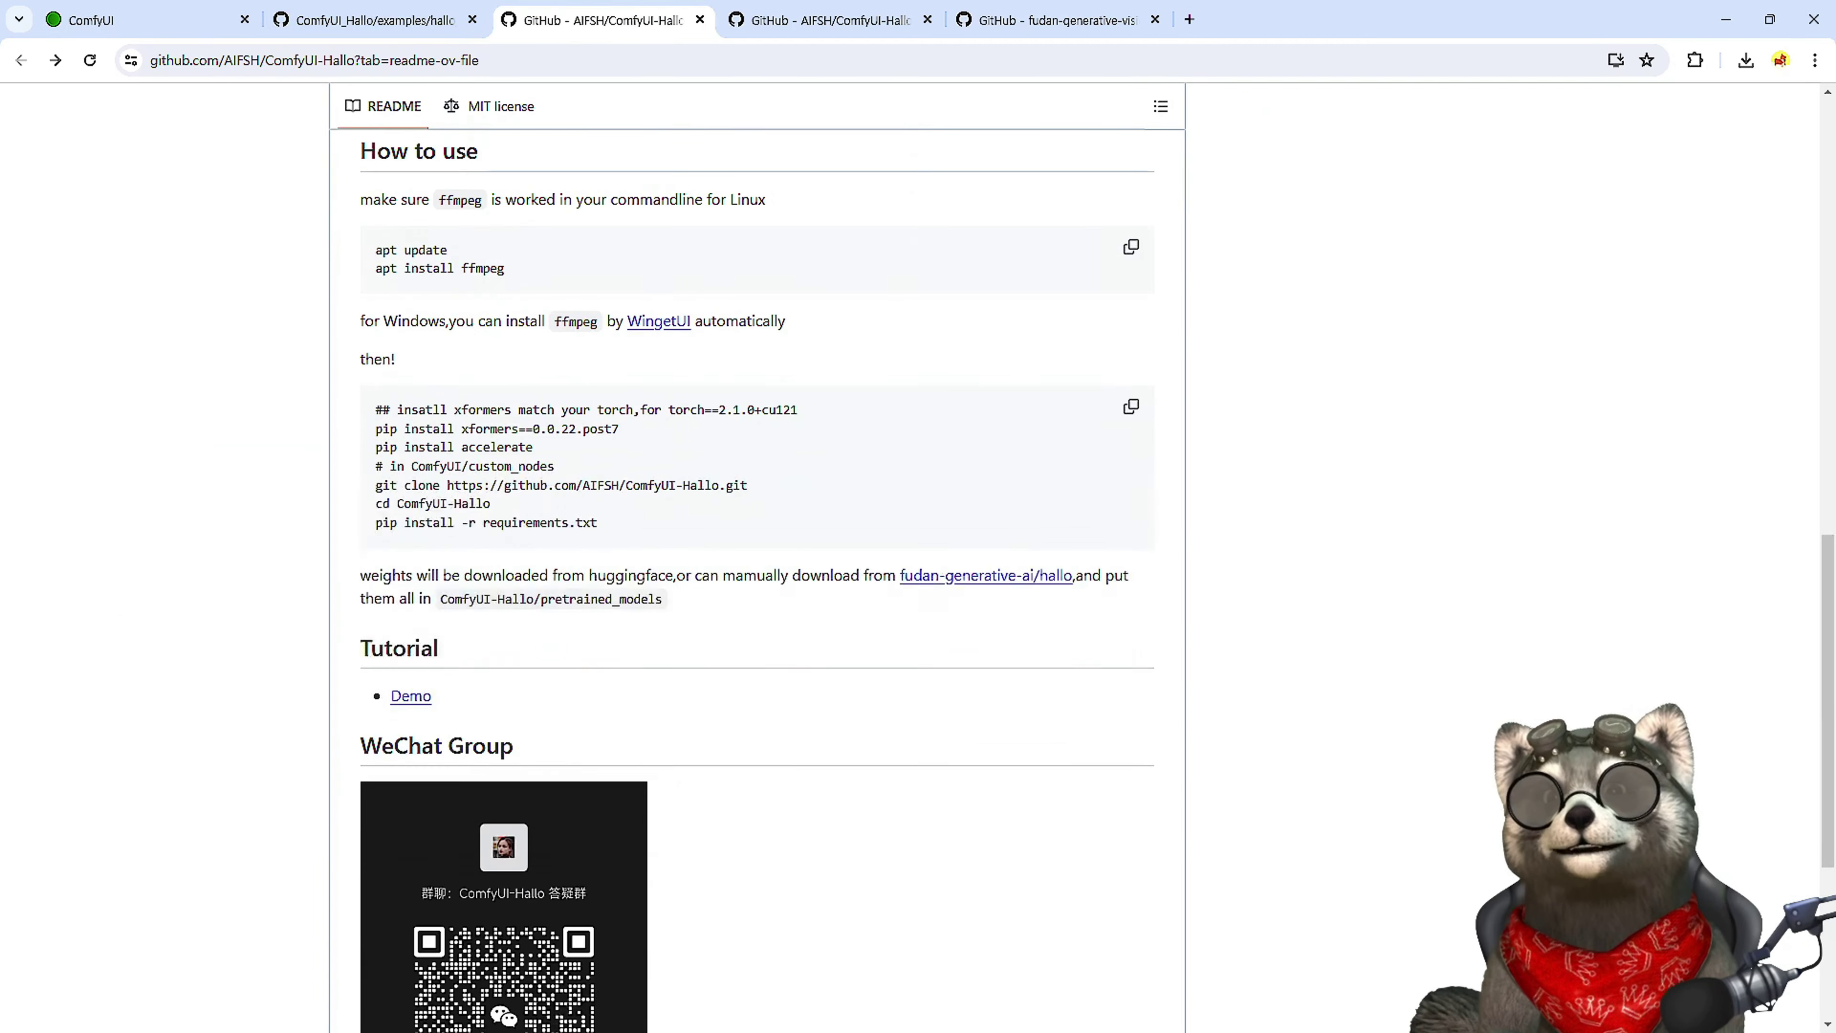
pyautogui.scroll(-1, 506, 832)
pyautogui.scroll(3, 506, 832)
pyautogui.moveTo(376, 617); pyautogui.dragTo(597, 617)
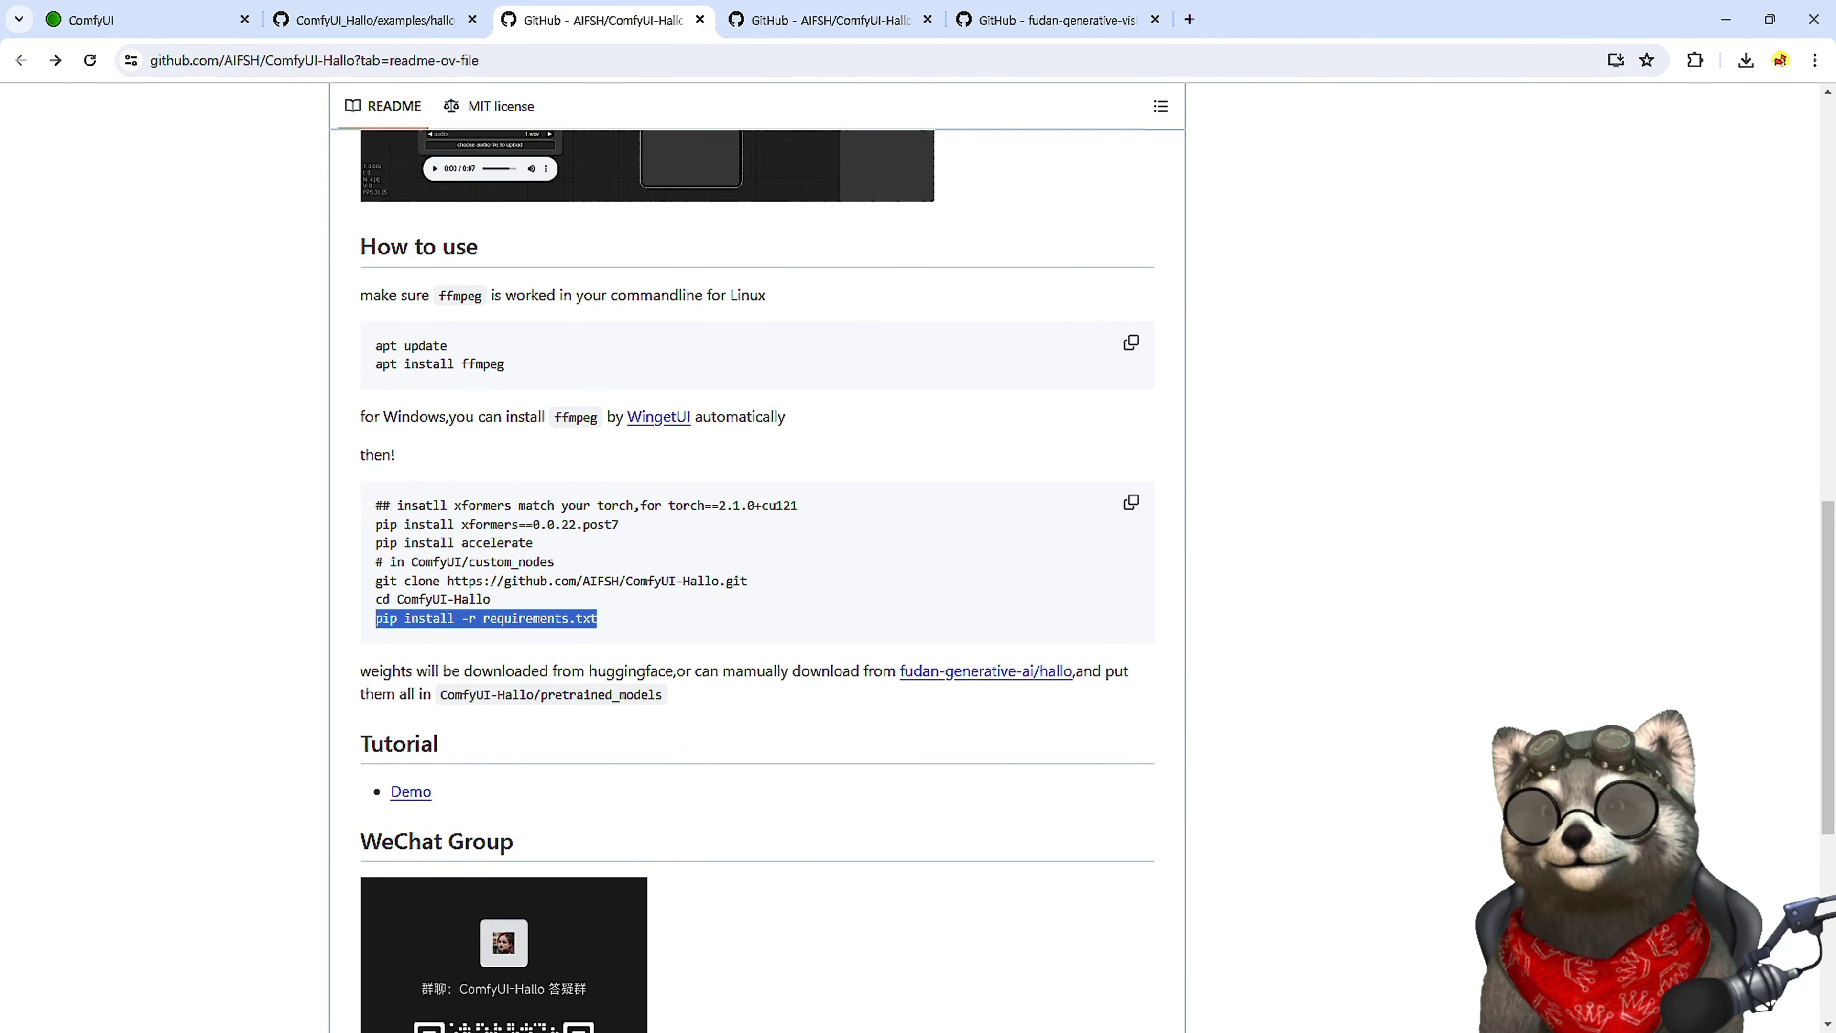
pyautogui.click(482, 363)
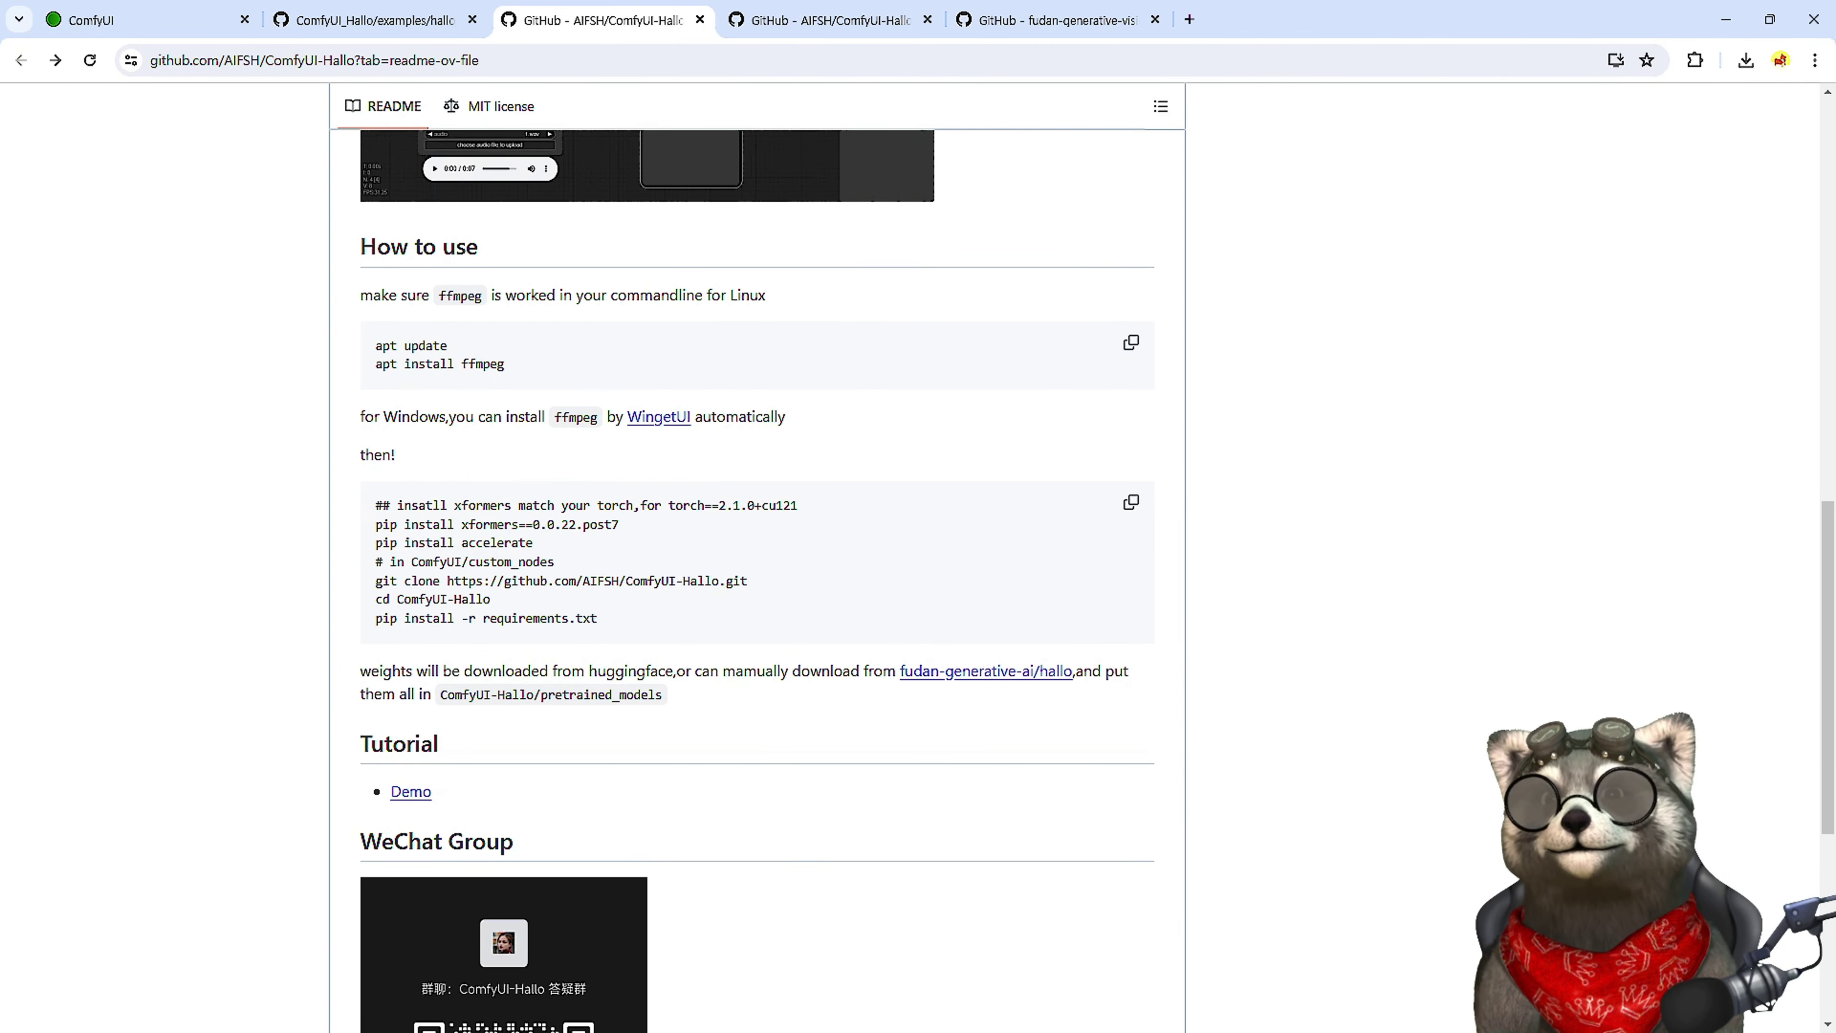
pyautogui.doubleClick(482, 363)
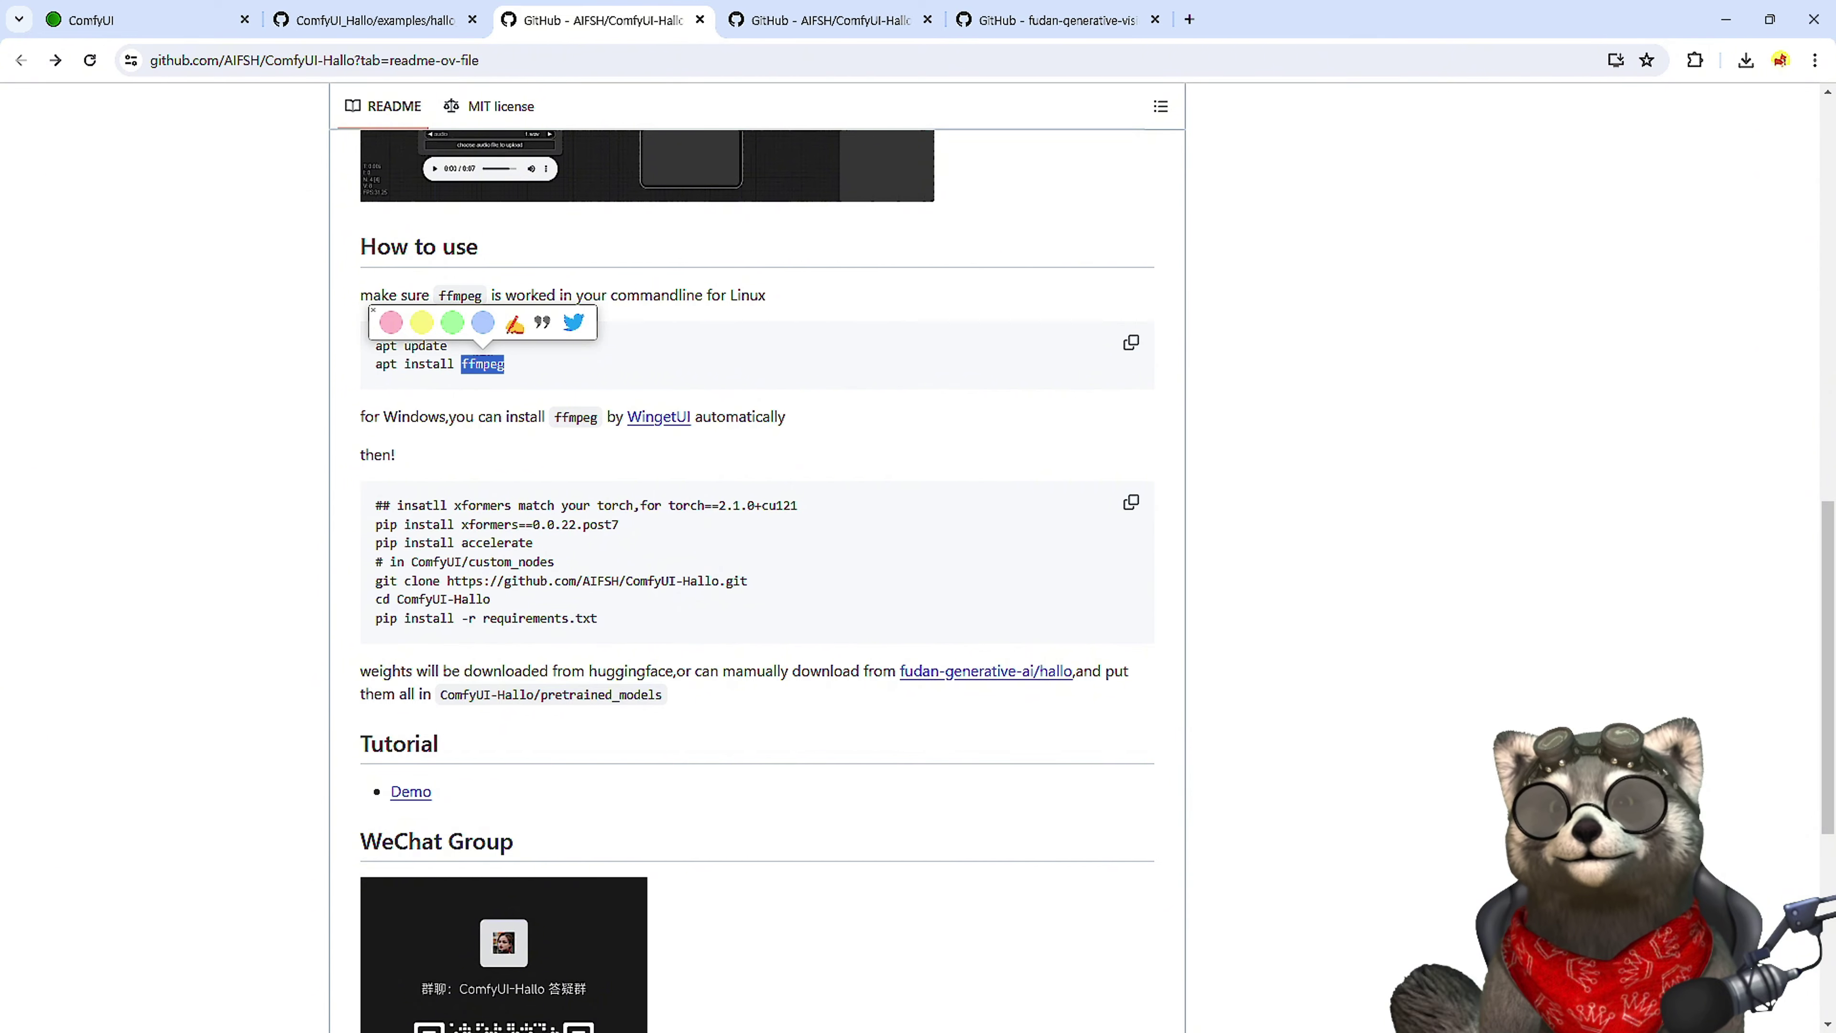
# - Open requirements.txt in the AIFSH ComfyUI-Hallo repository and highlight the insightface entry
pyautogui.scroll(10, 417, 418)
pyautogui.click(418, 418)
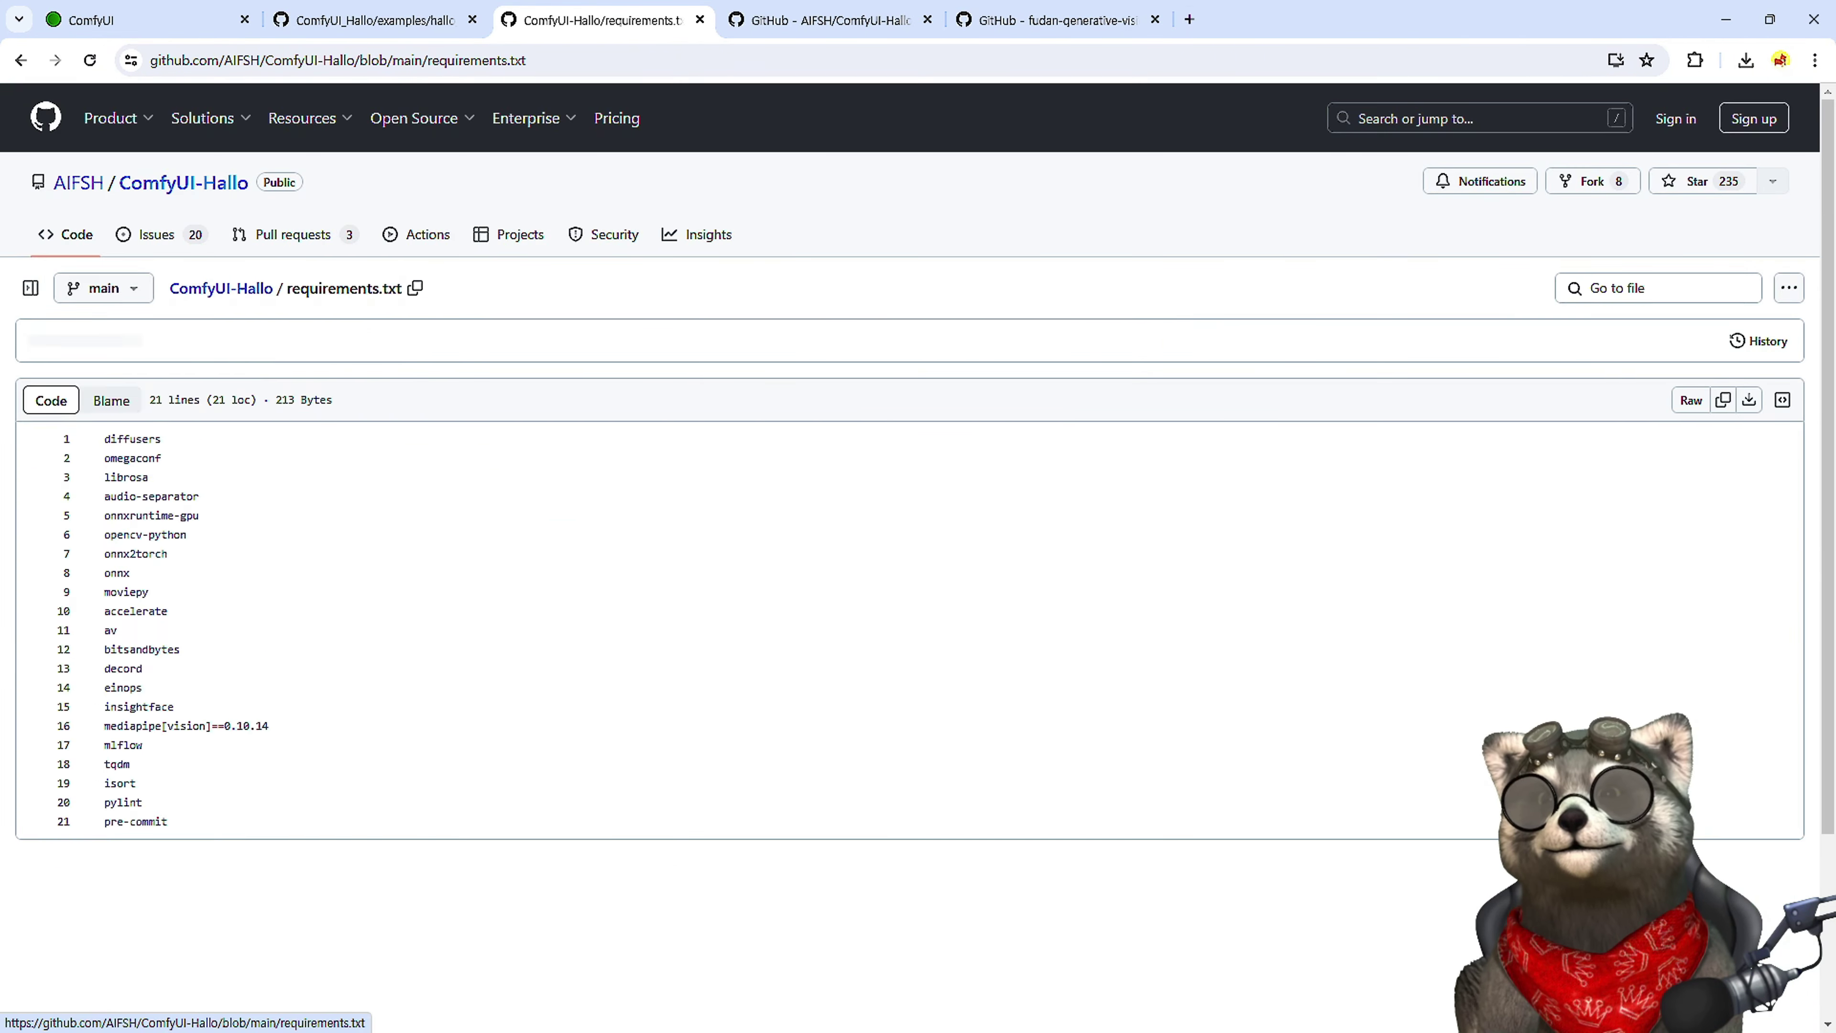
pyautogui.doubleClick(470, 707)
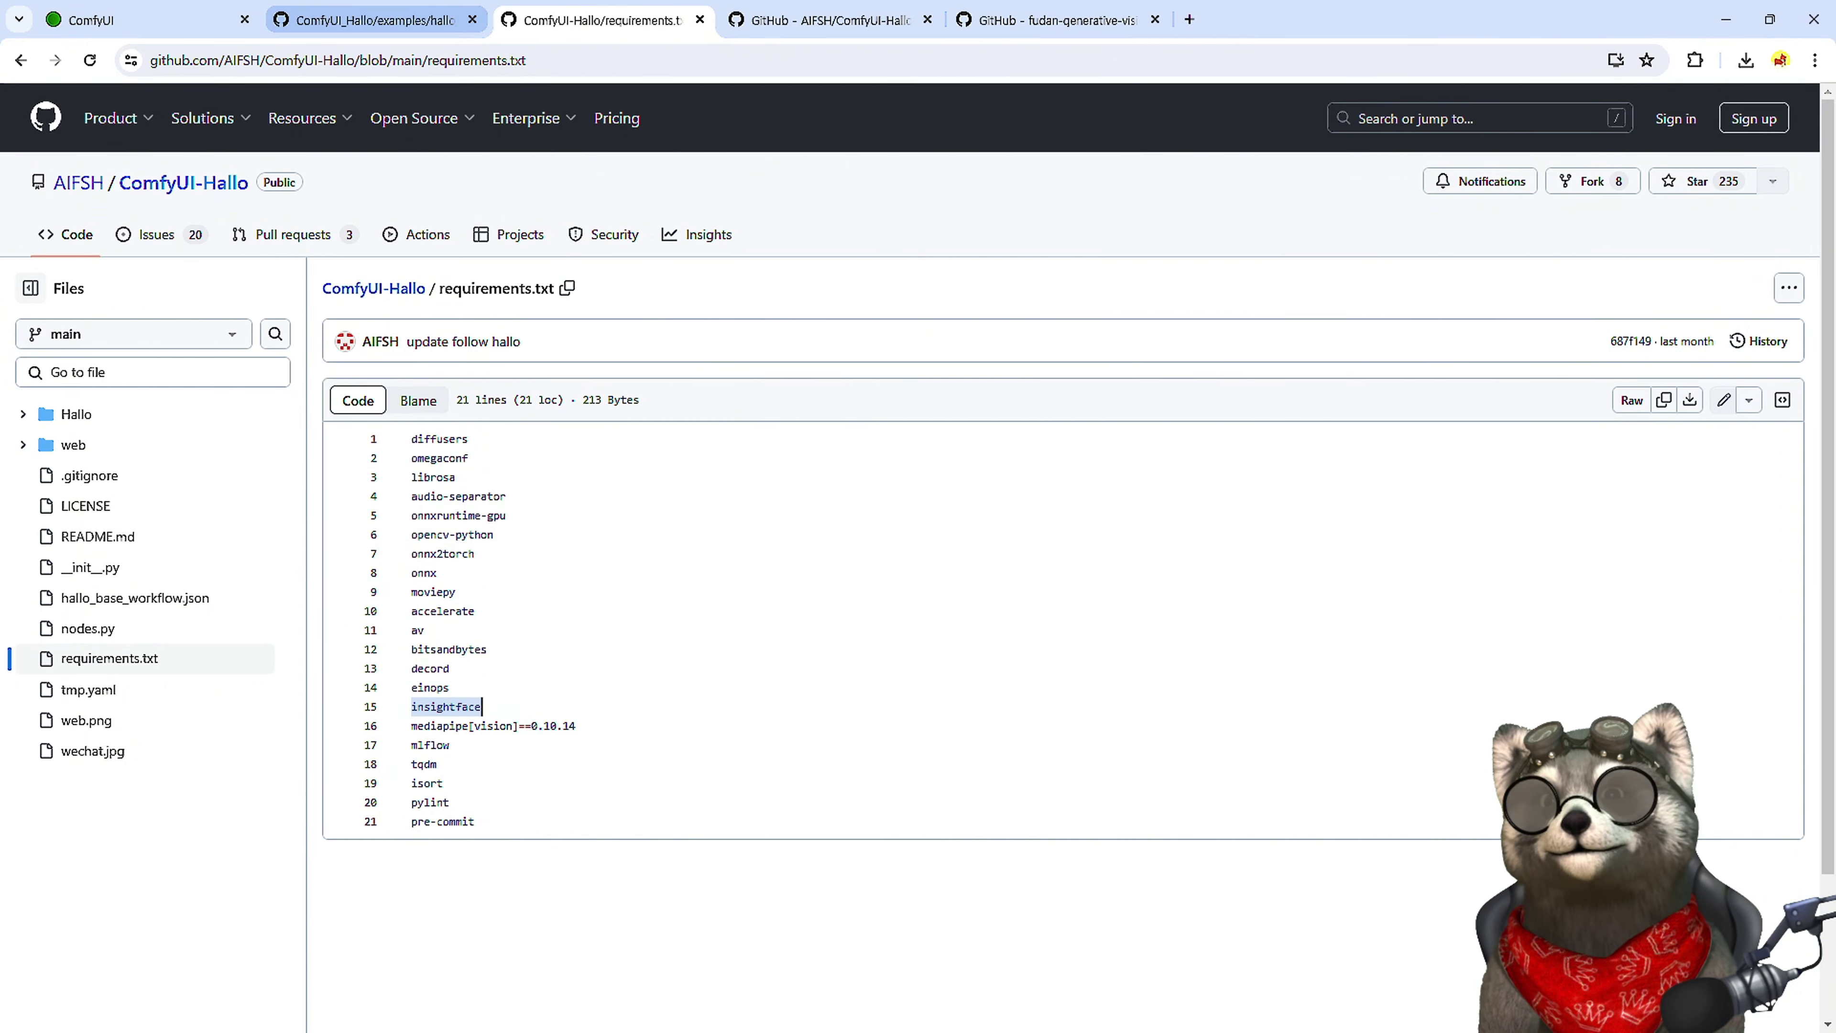
# - Return to the ComfyUI workflow and inspect the HalloNode's face_weight and face_expand_ratio values without changing them
pyautogui.click(144, 20)
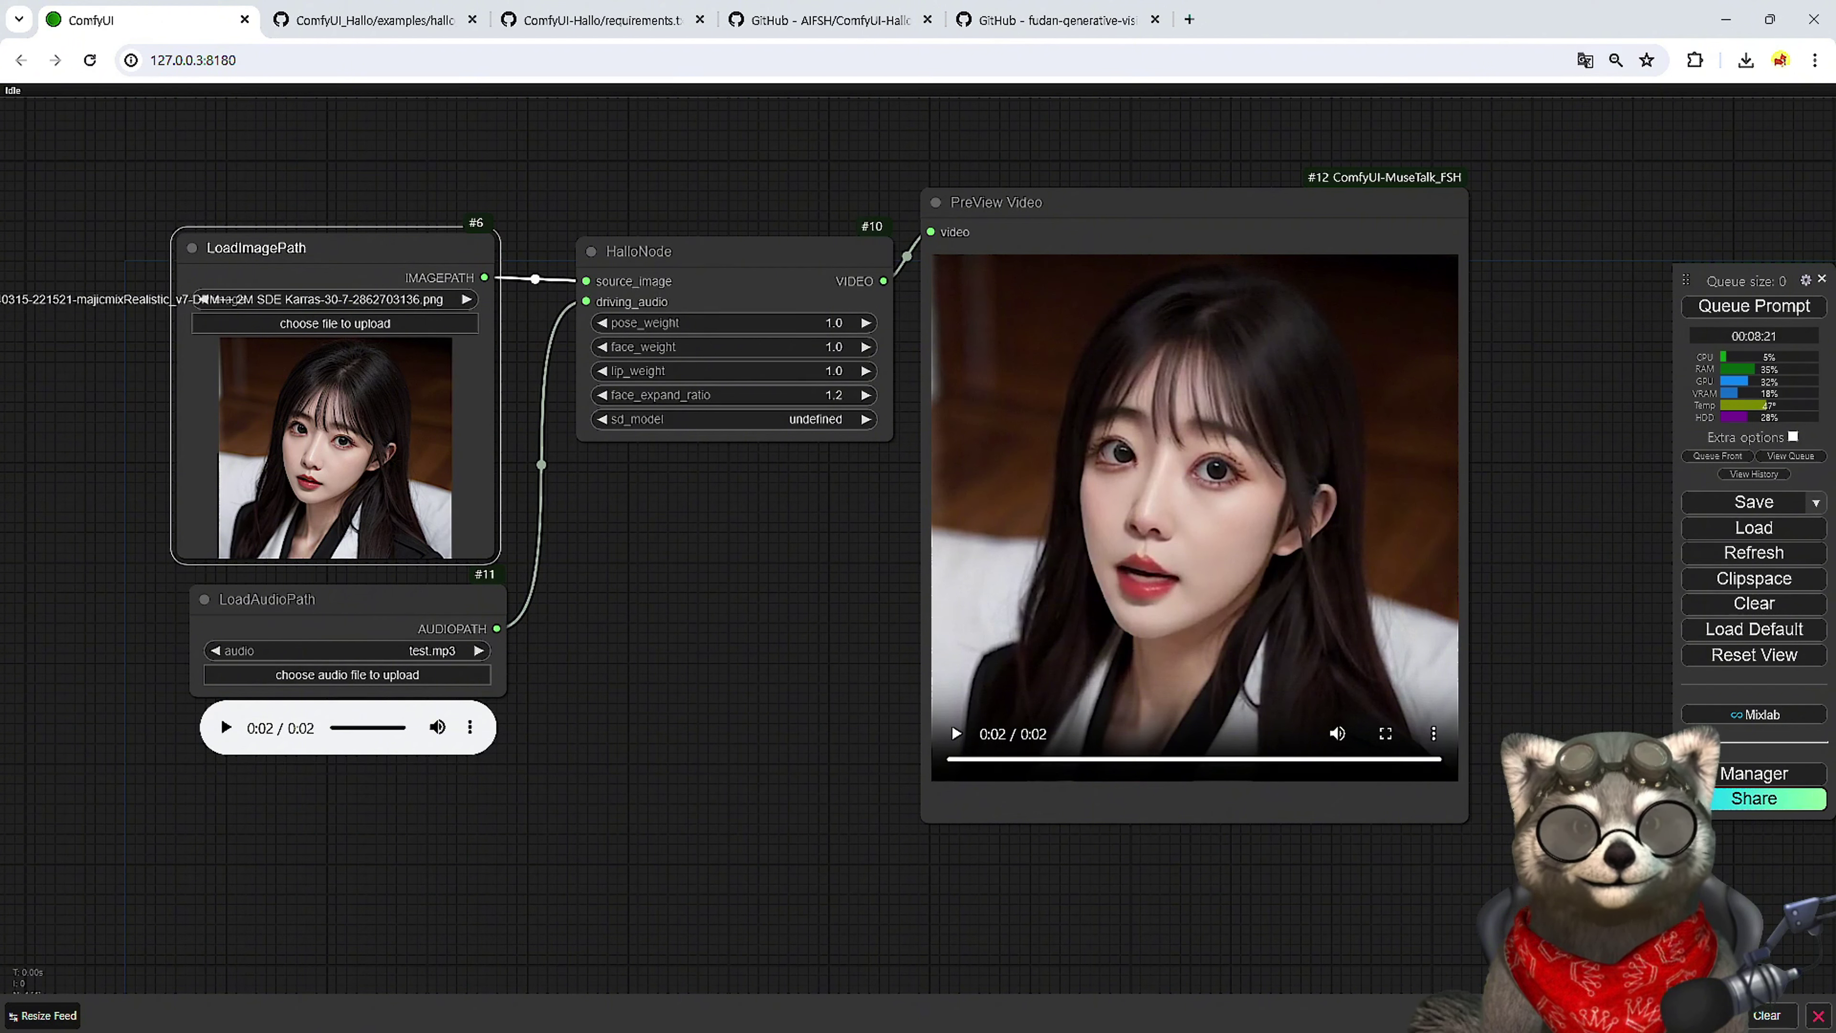
pyautogui.click(730, 347)
pyautogui.click(730, 347)
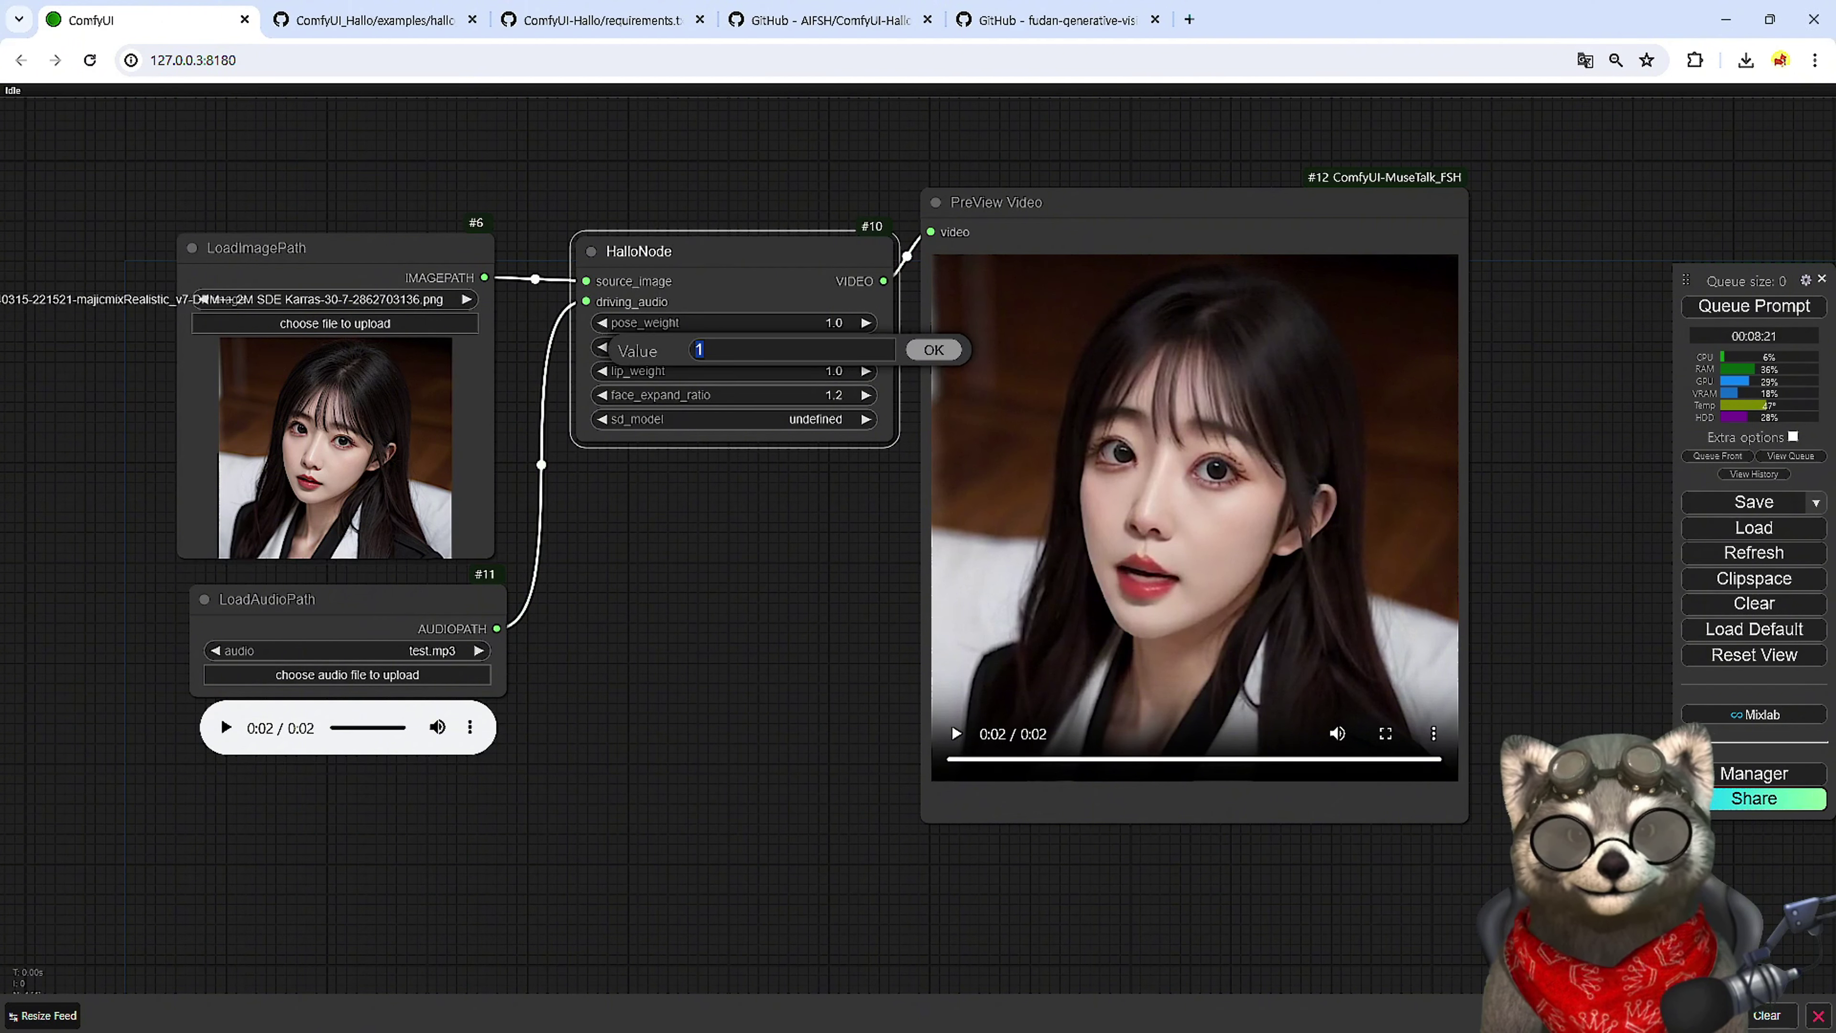
pyautogui.press('Return')
pyautogui.click(733, 395)
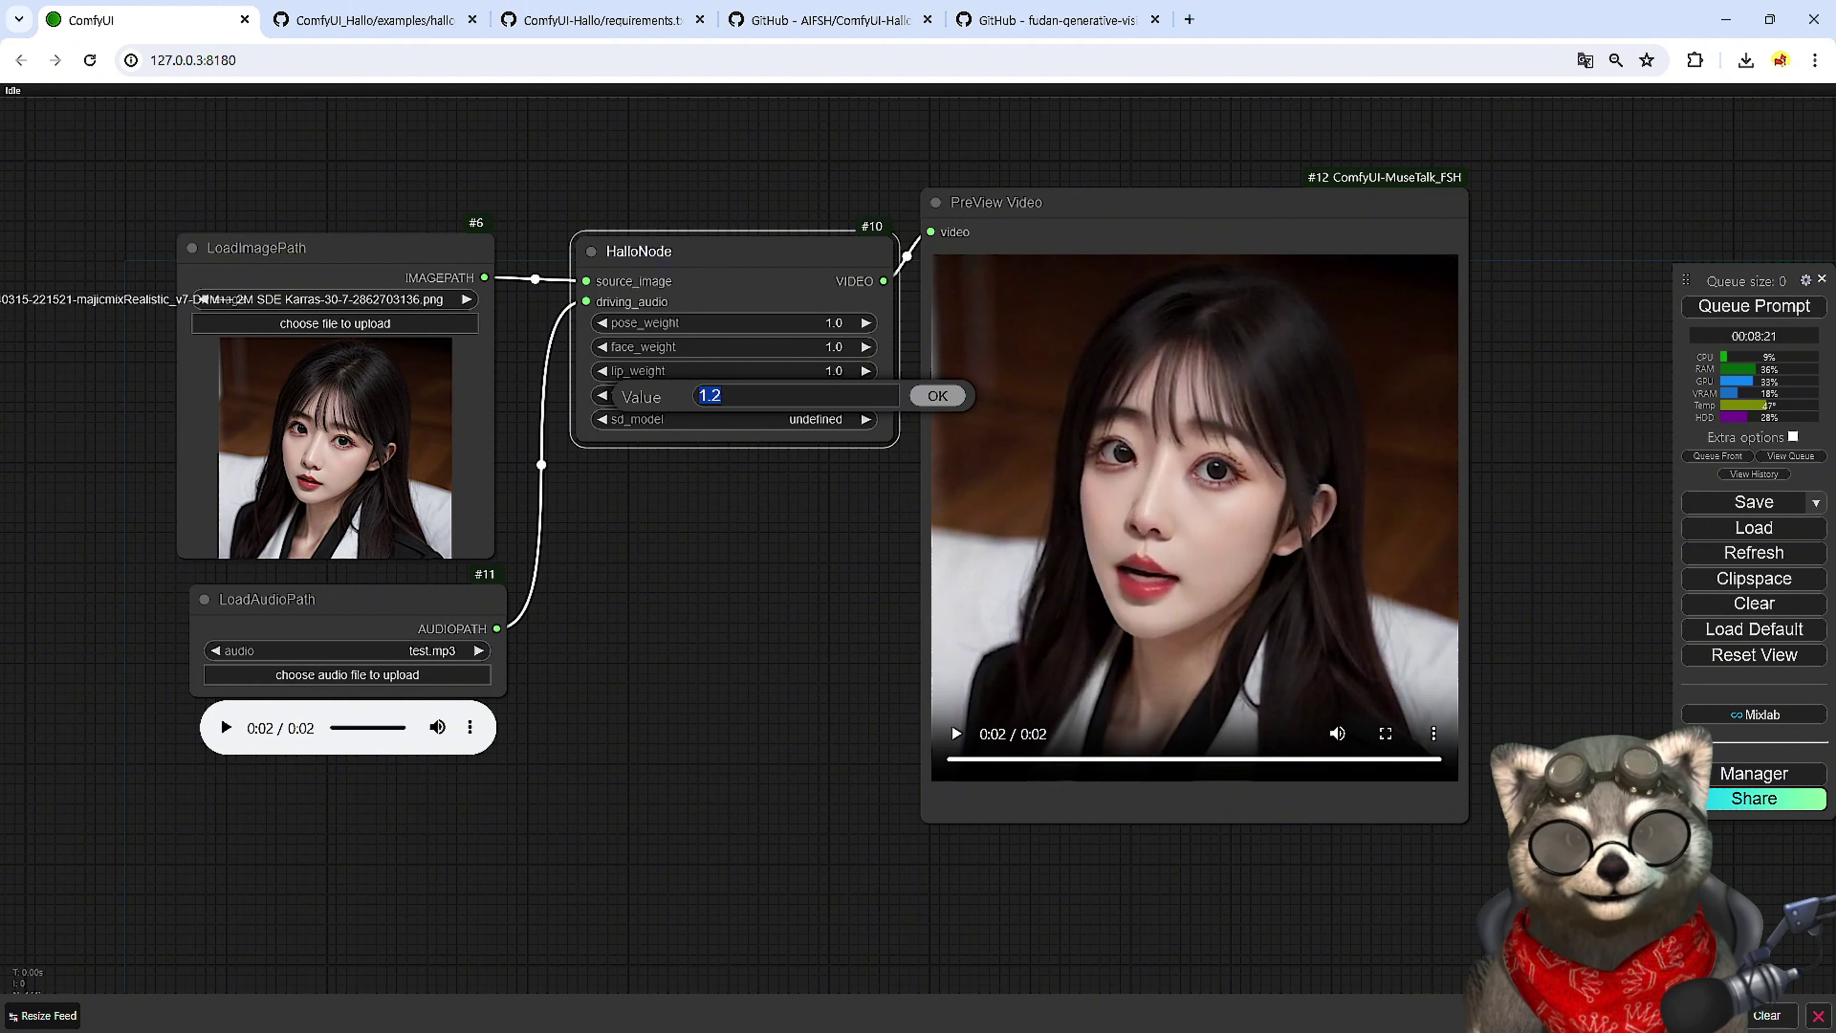
pyautogui.press('Return')
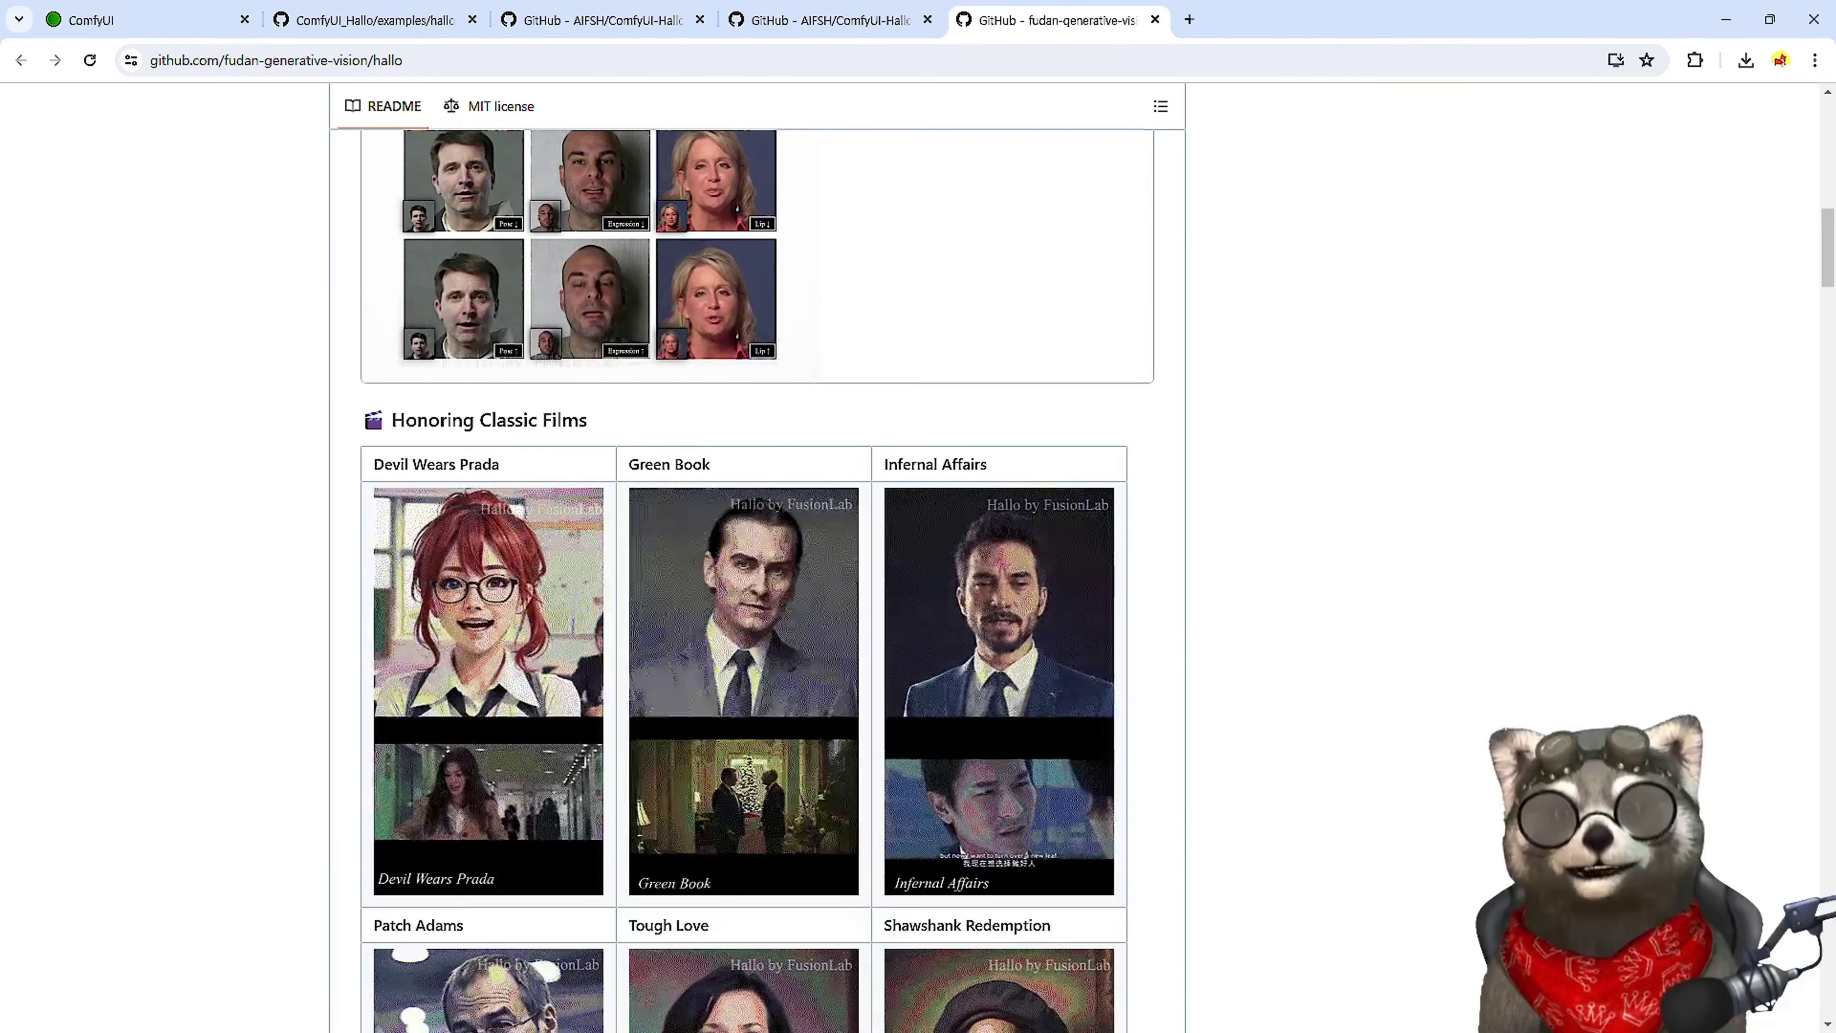
# - Review the motion control showcase, classic film examples and news in the fudan-generative-vision/hallo README
pyautogui.scroll(5, 345, 513)
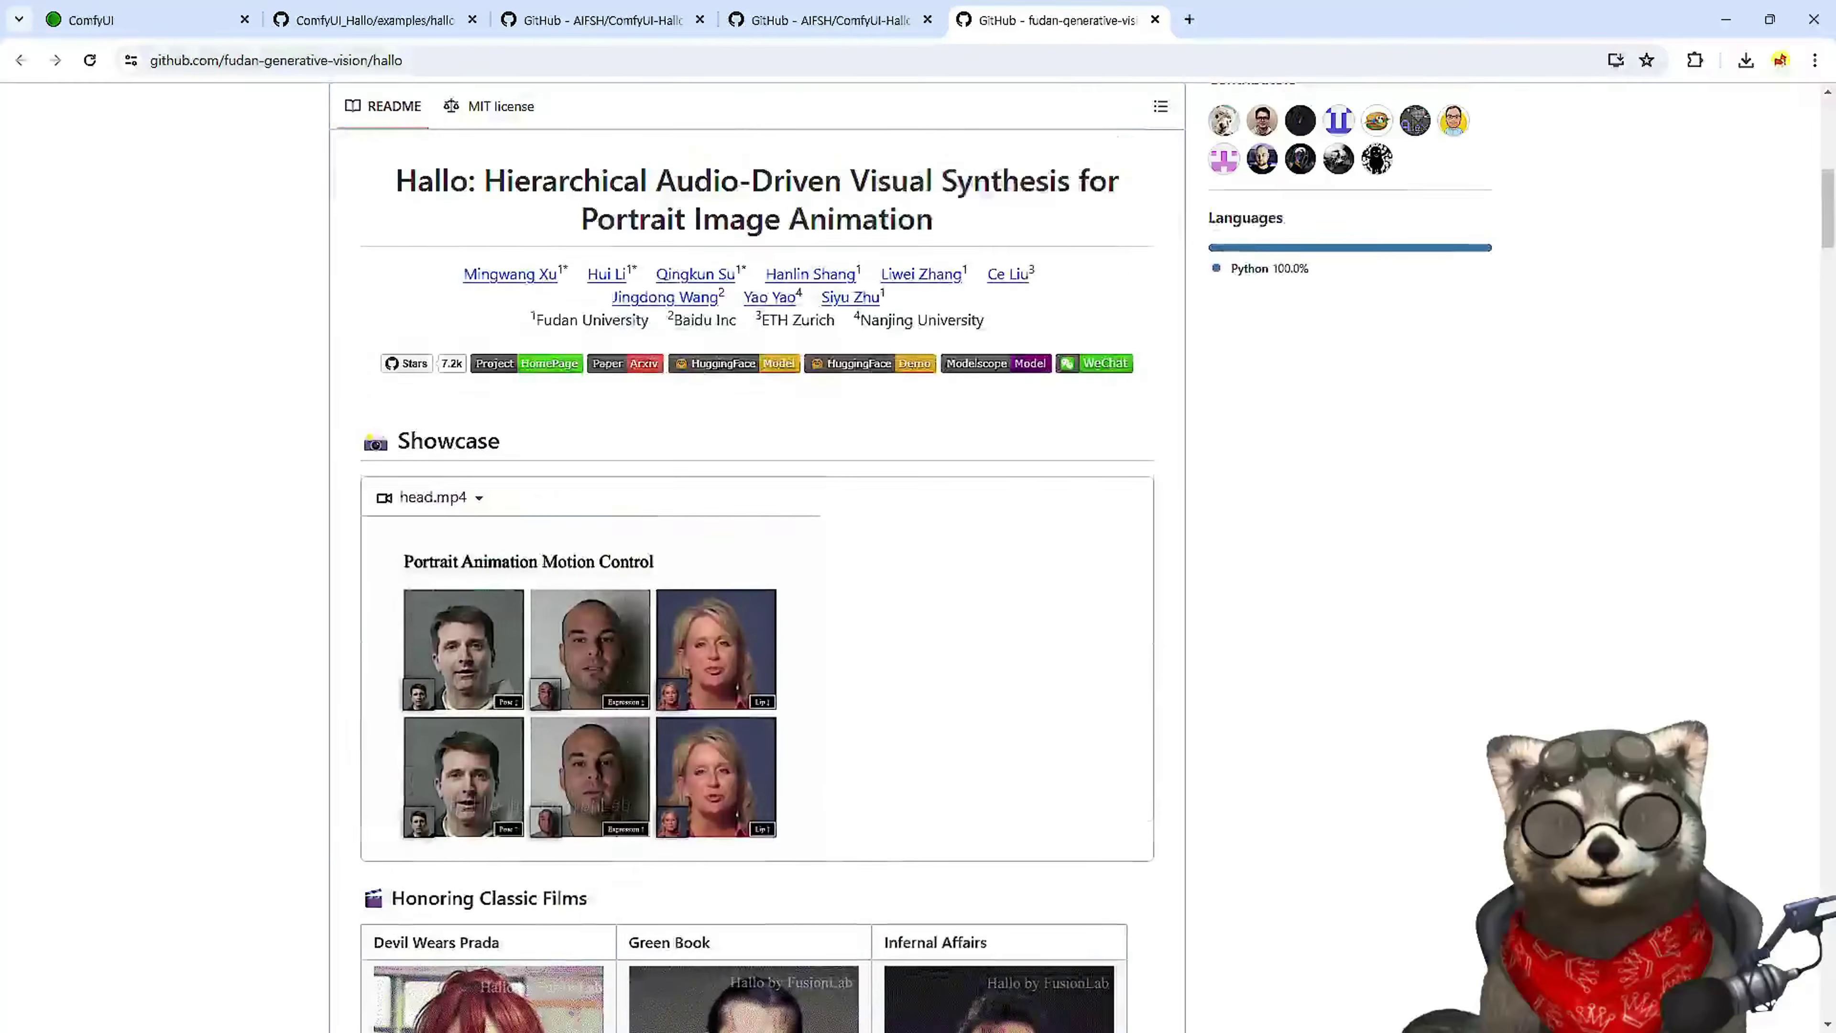
pyautogui.scroll(-4, 345, 513)
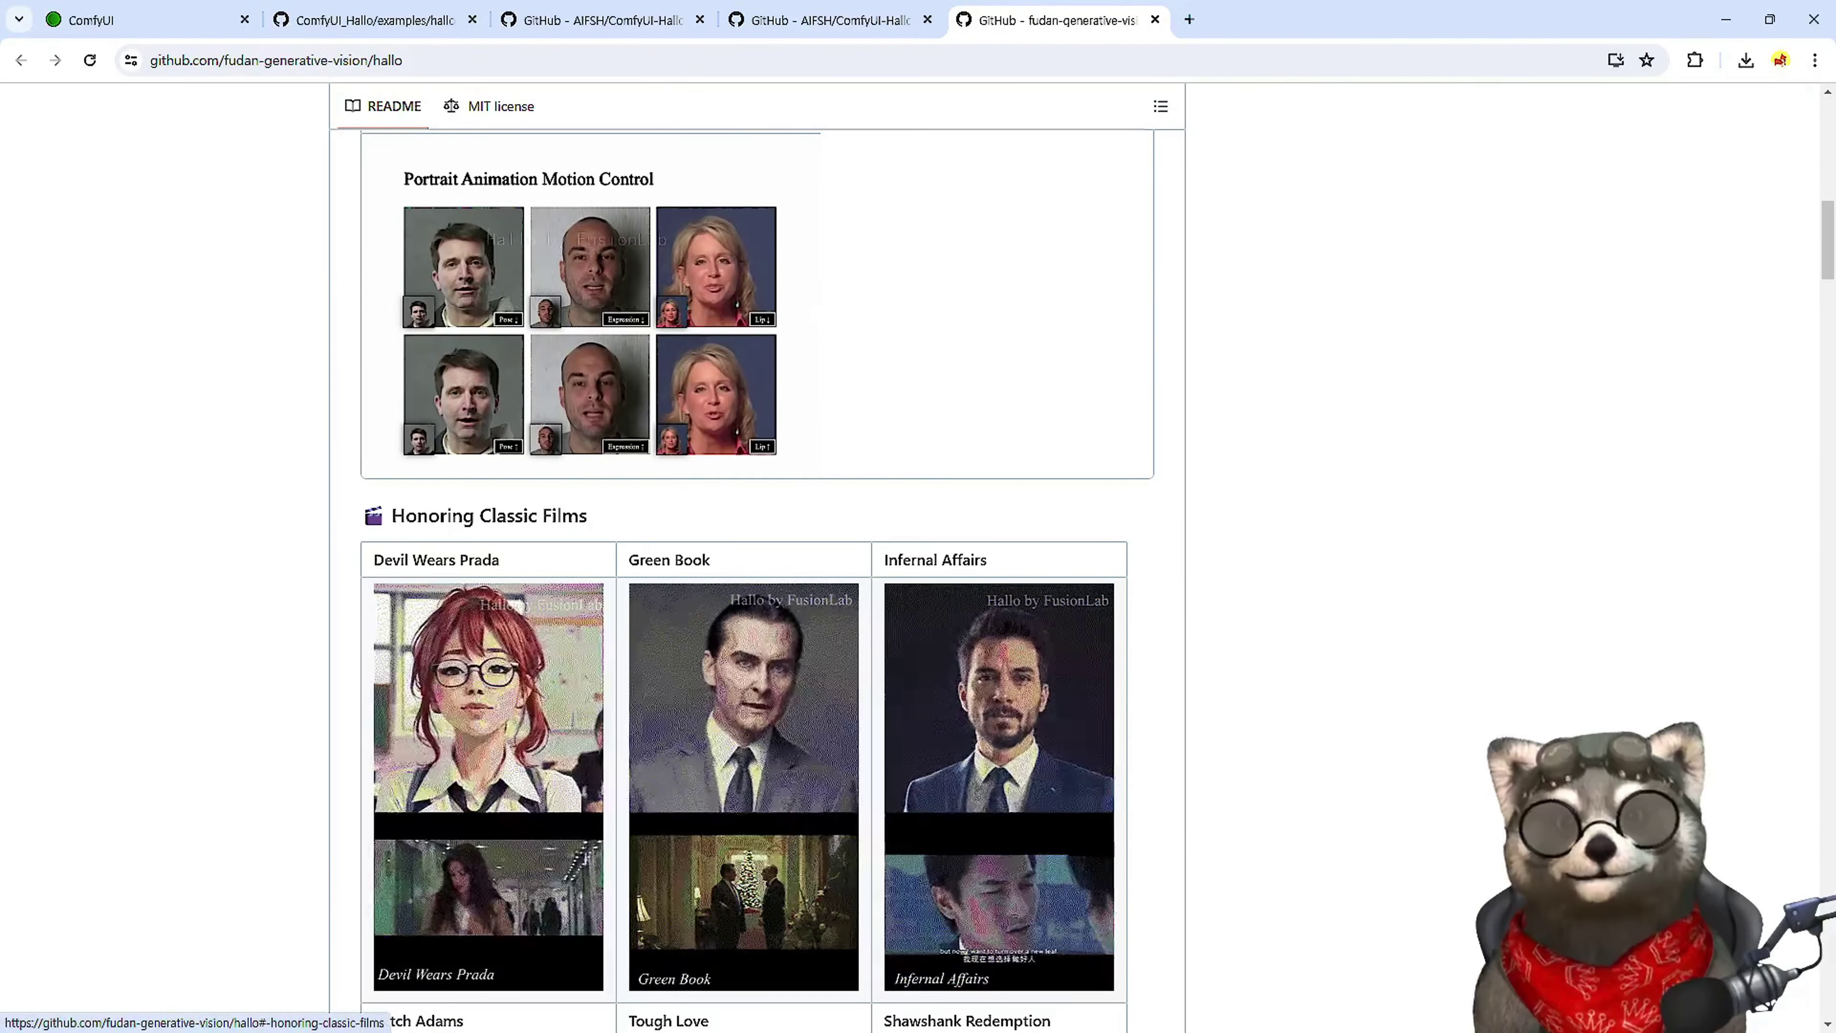
pyautogui.scroll(-6, 345, 514)
pyautogui.scroll(-20, 756, 576)
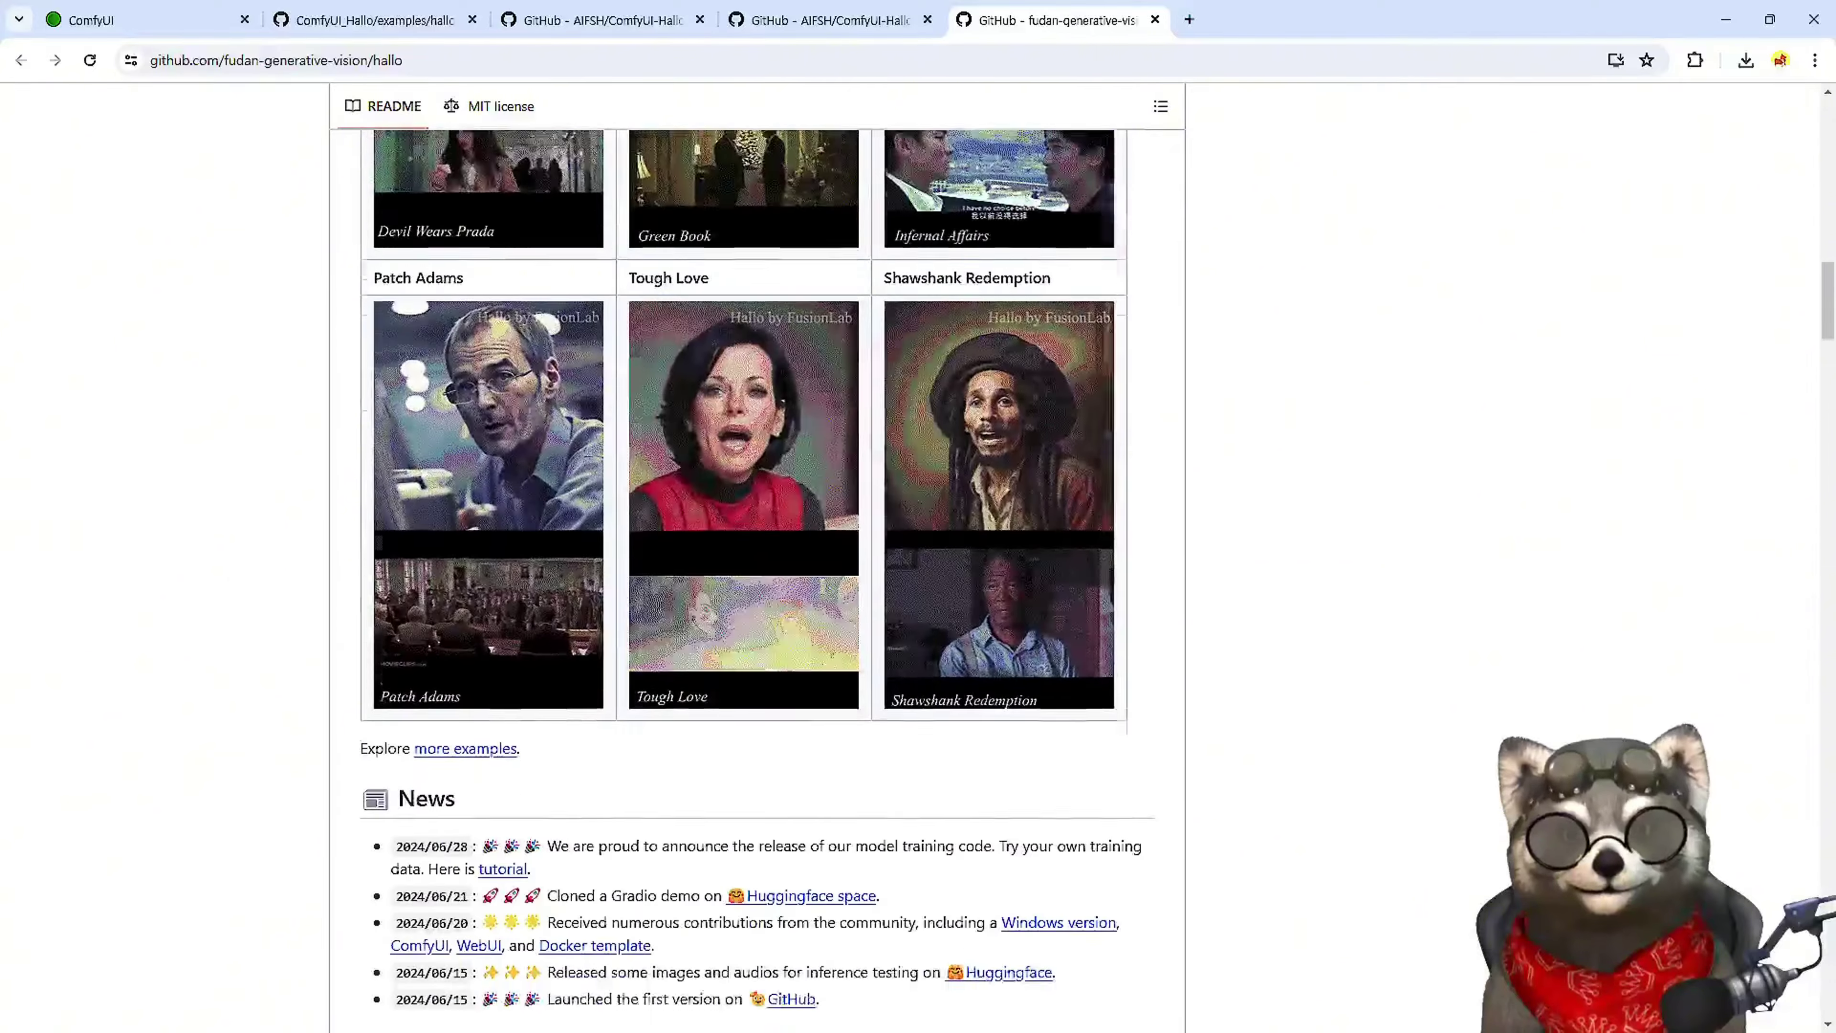
pyautogui.scroll(15, 464, 631)
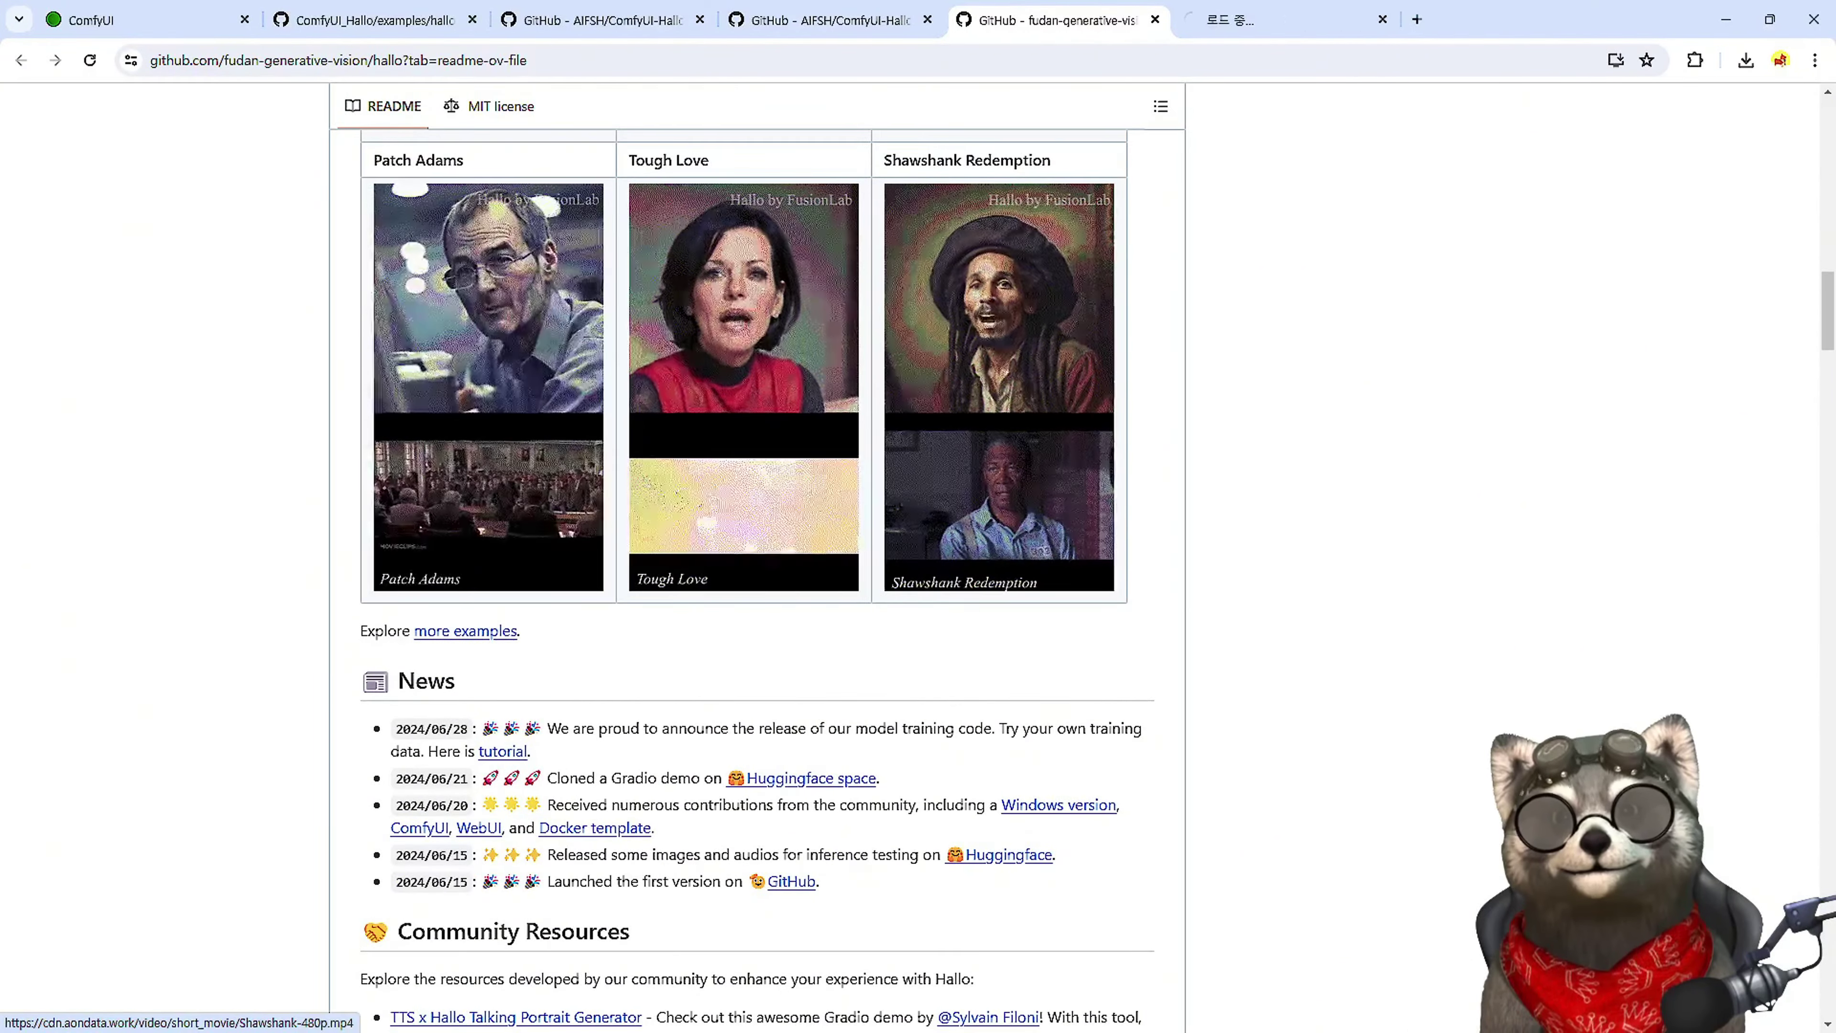
# - Open the Hallo project page from the README's more examples link and examine its framework and Motion Control (pose, expression, lip) demos
pyautogui.click(465, 630)
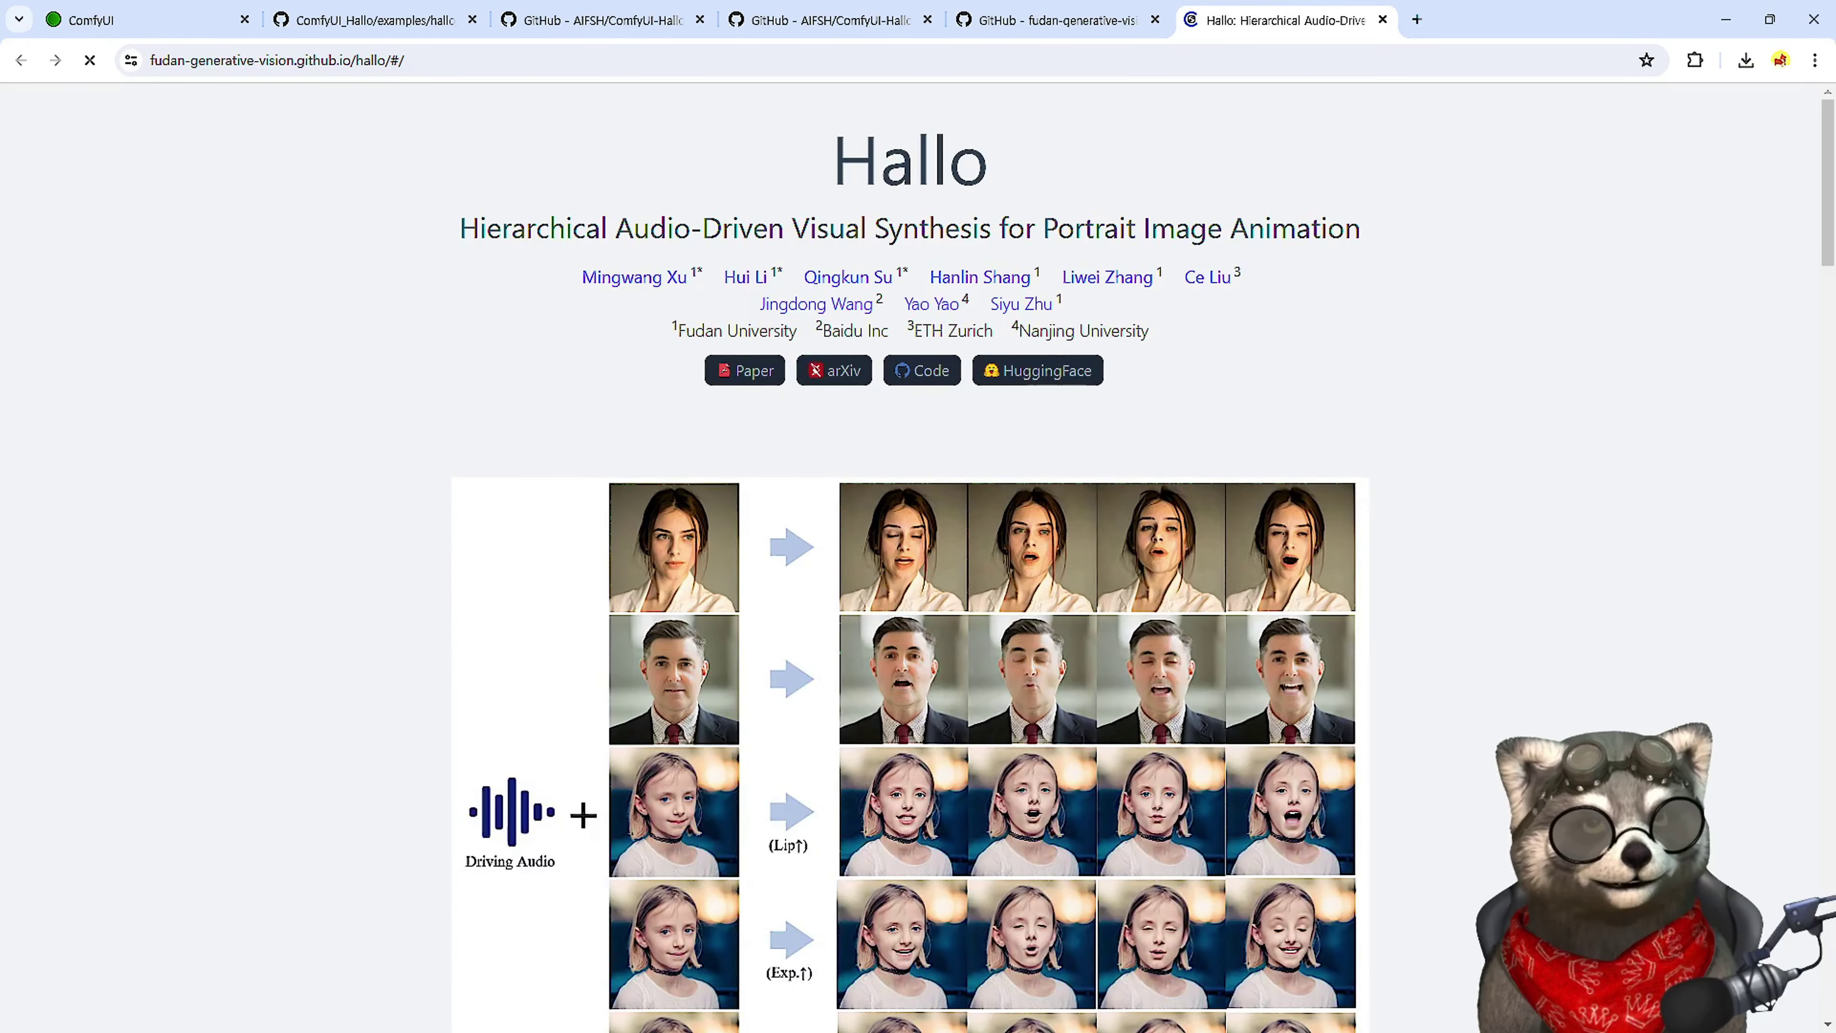
pyautogui.scroll(-3, 911, 550)
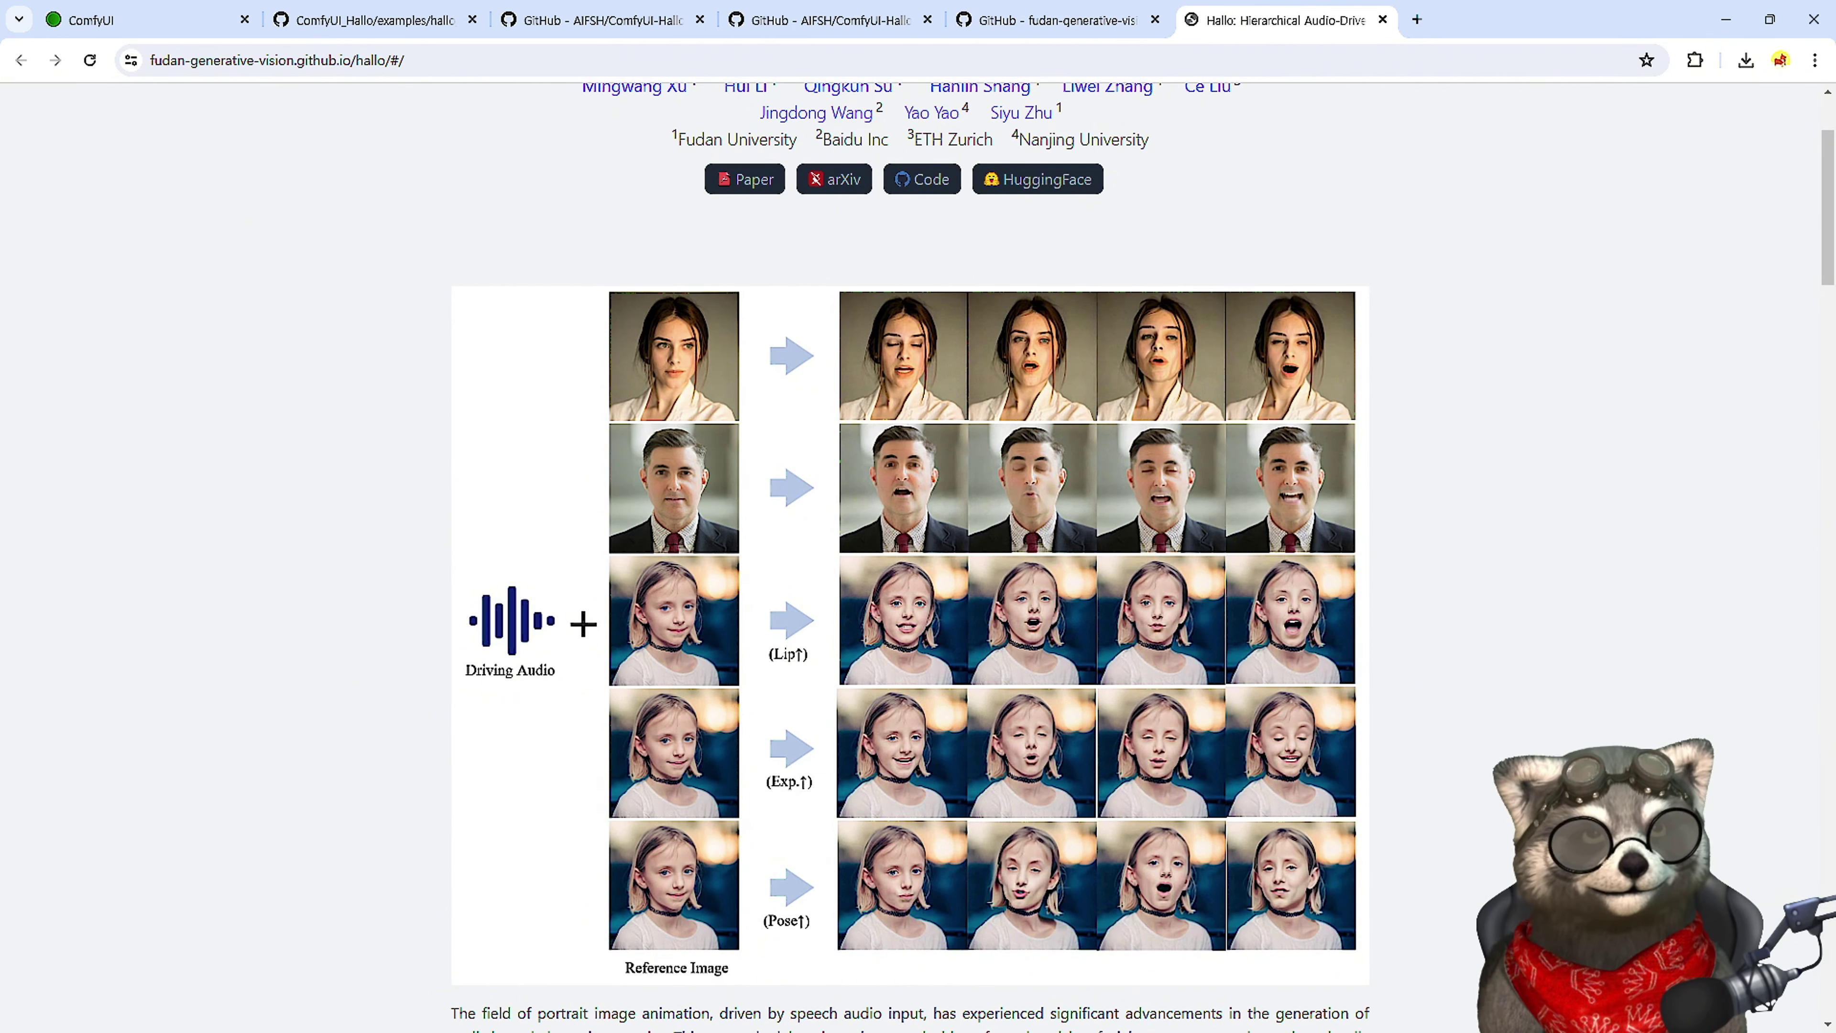
pyautogui.scroll(-6, 910, 557)
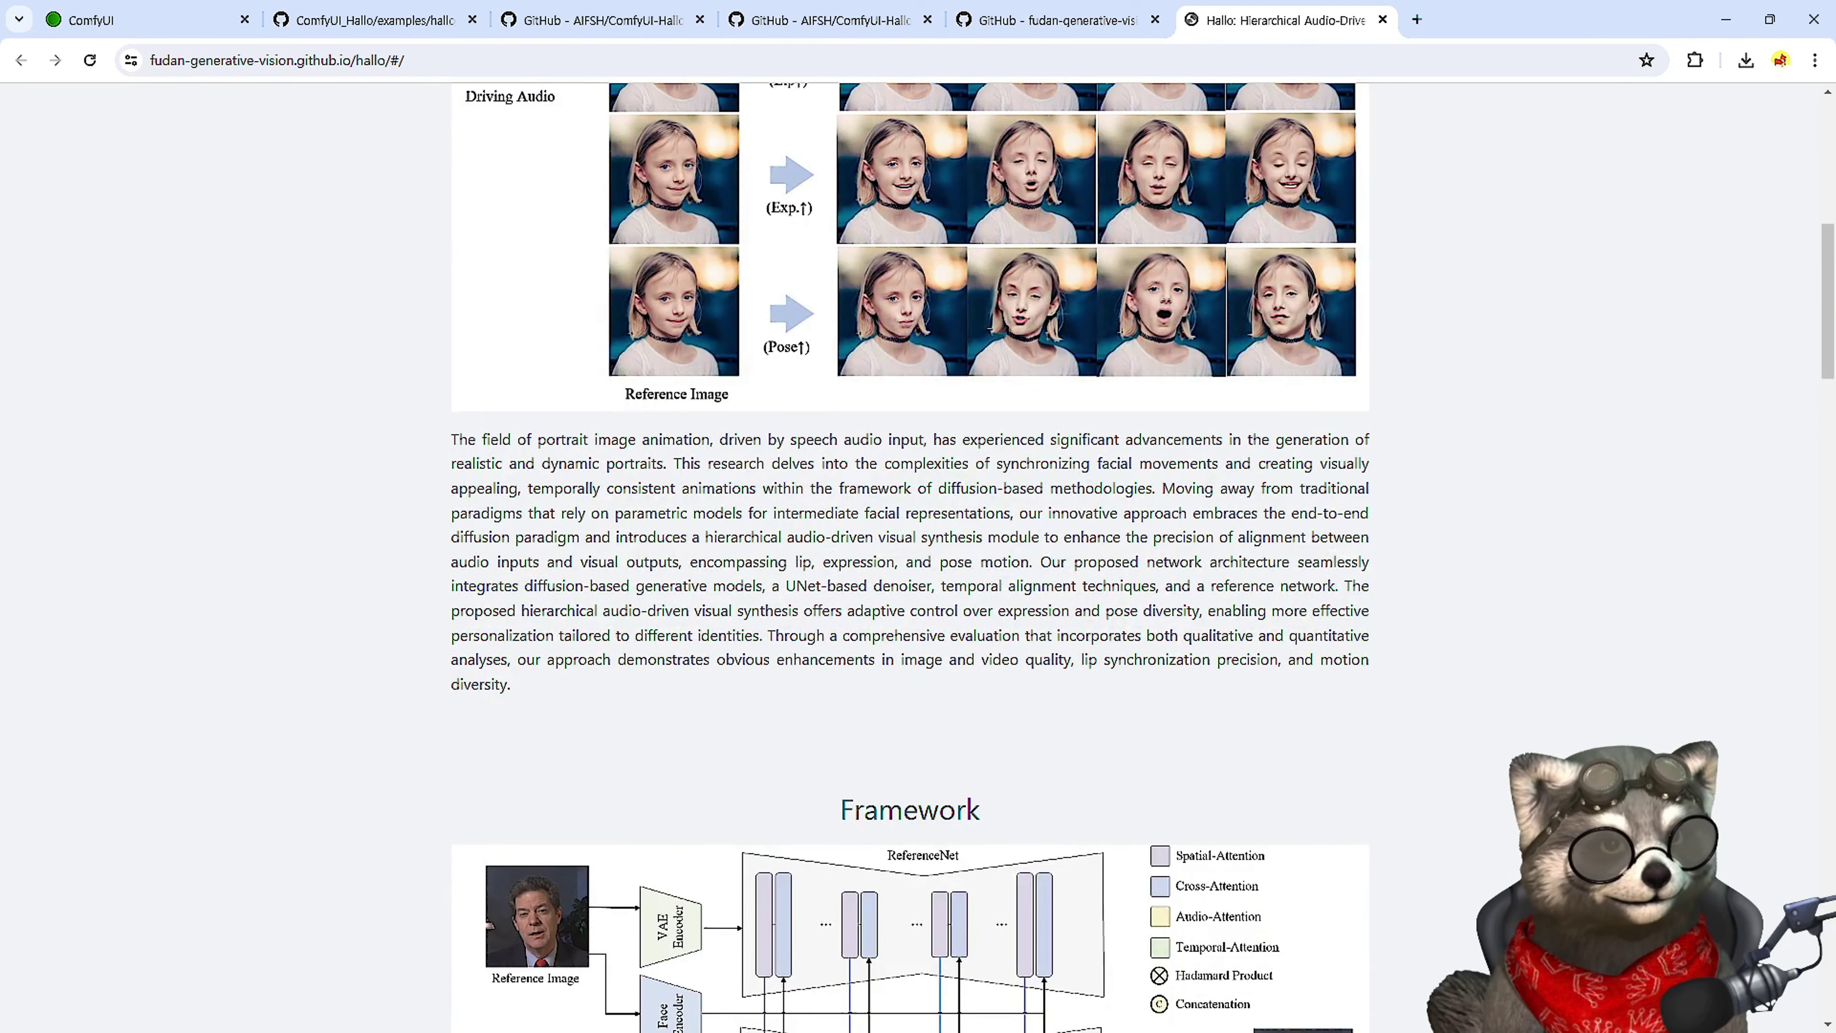
pyautogui.scroll(-6, 910, 556)
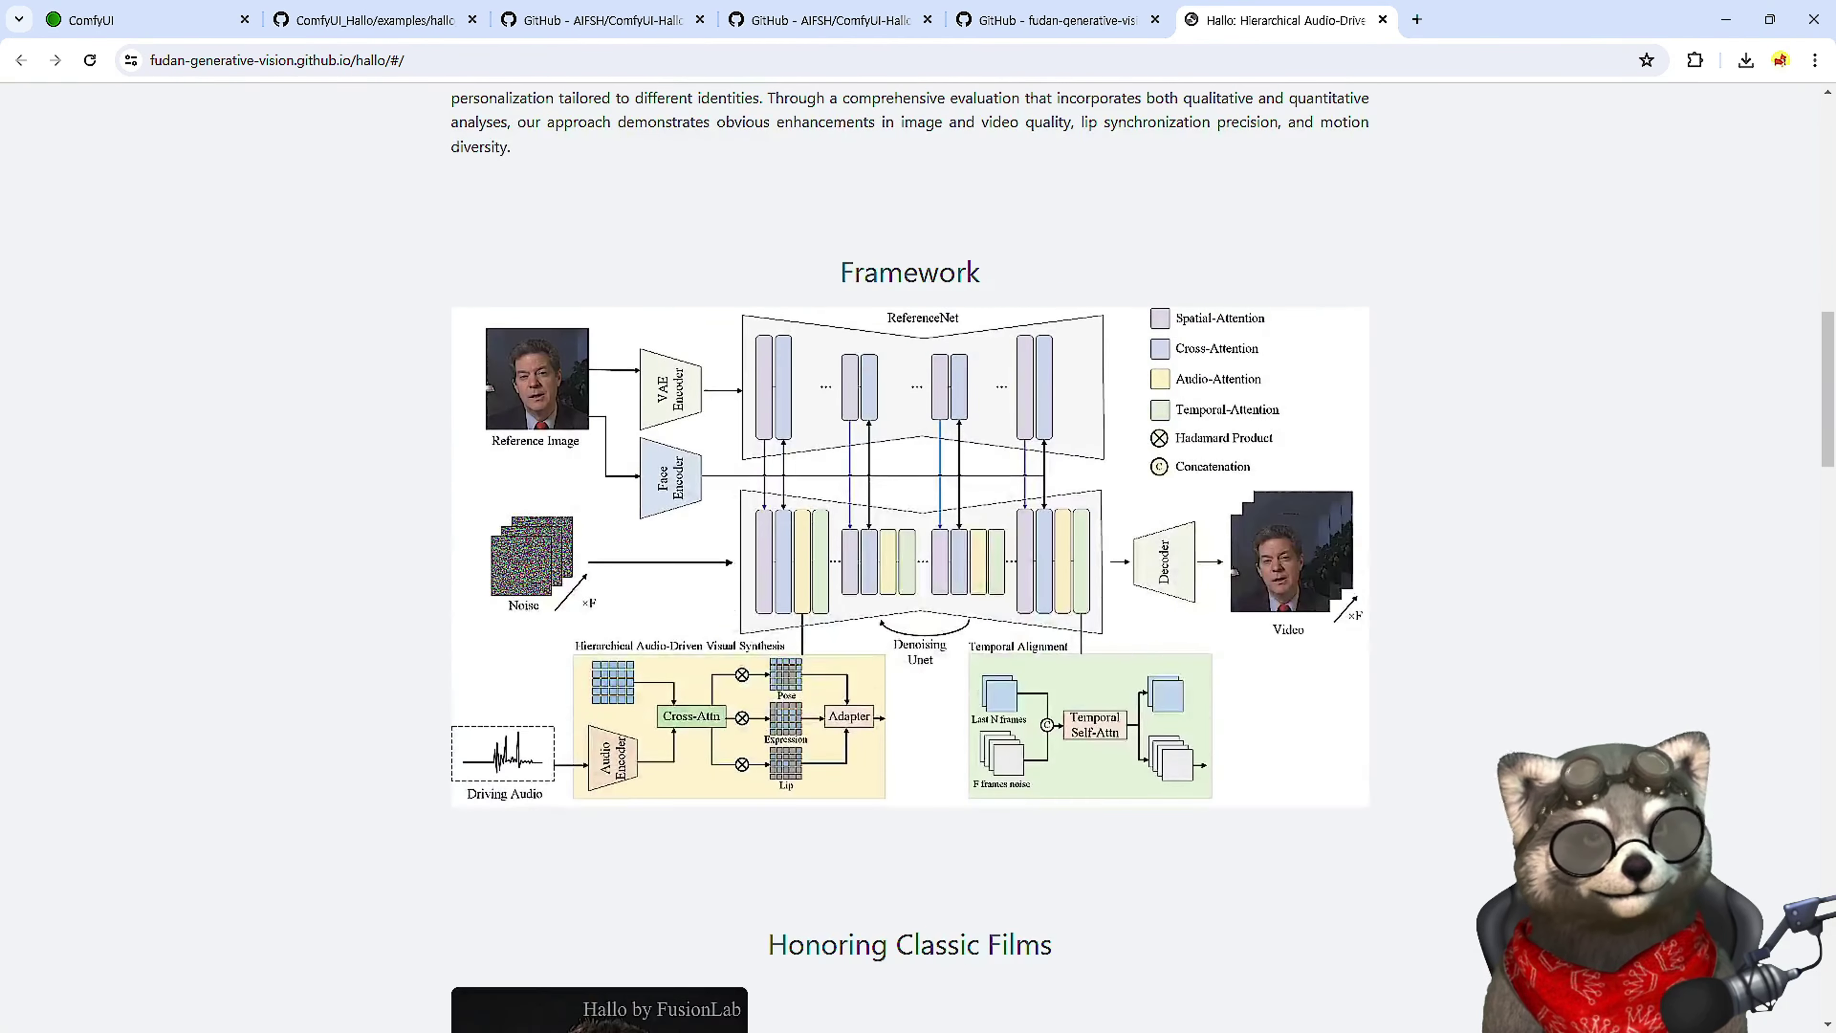
pyautogui.scroll(-11, 911, 557)
pyautogui.scroll(-10, 911, 556)
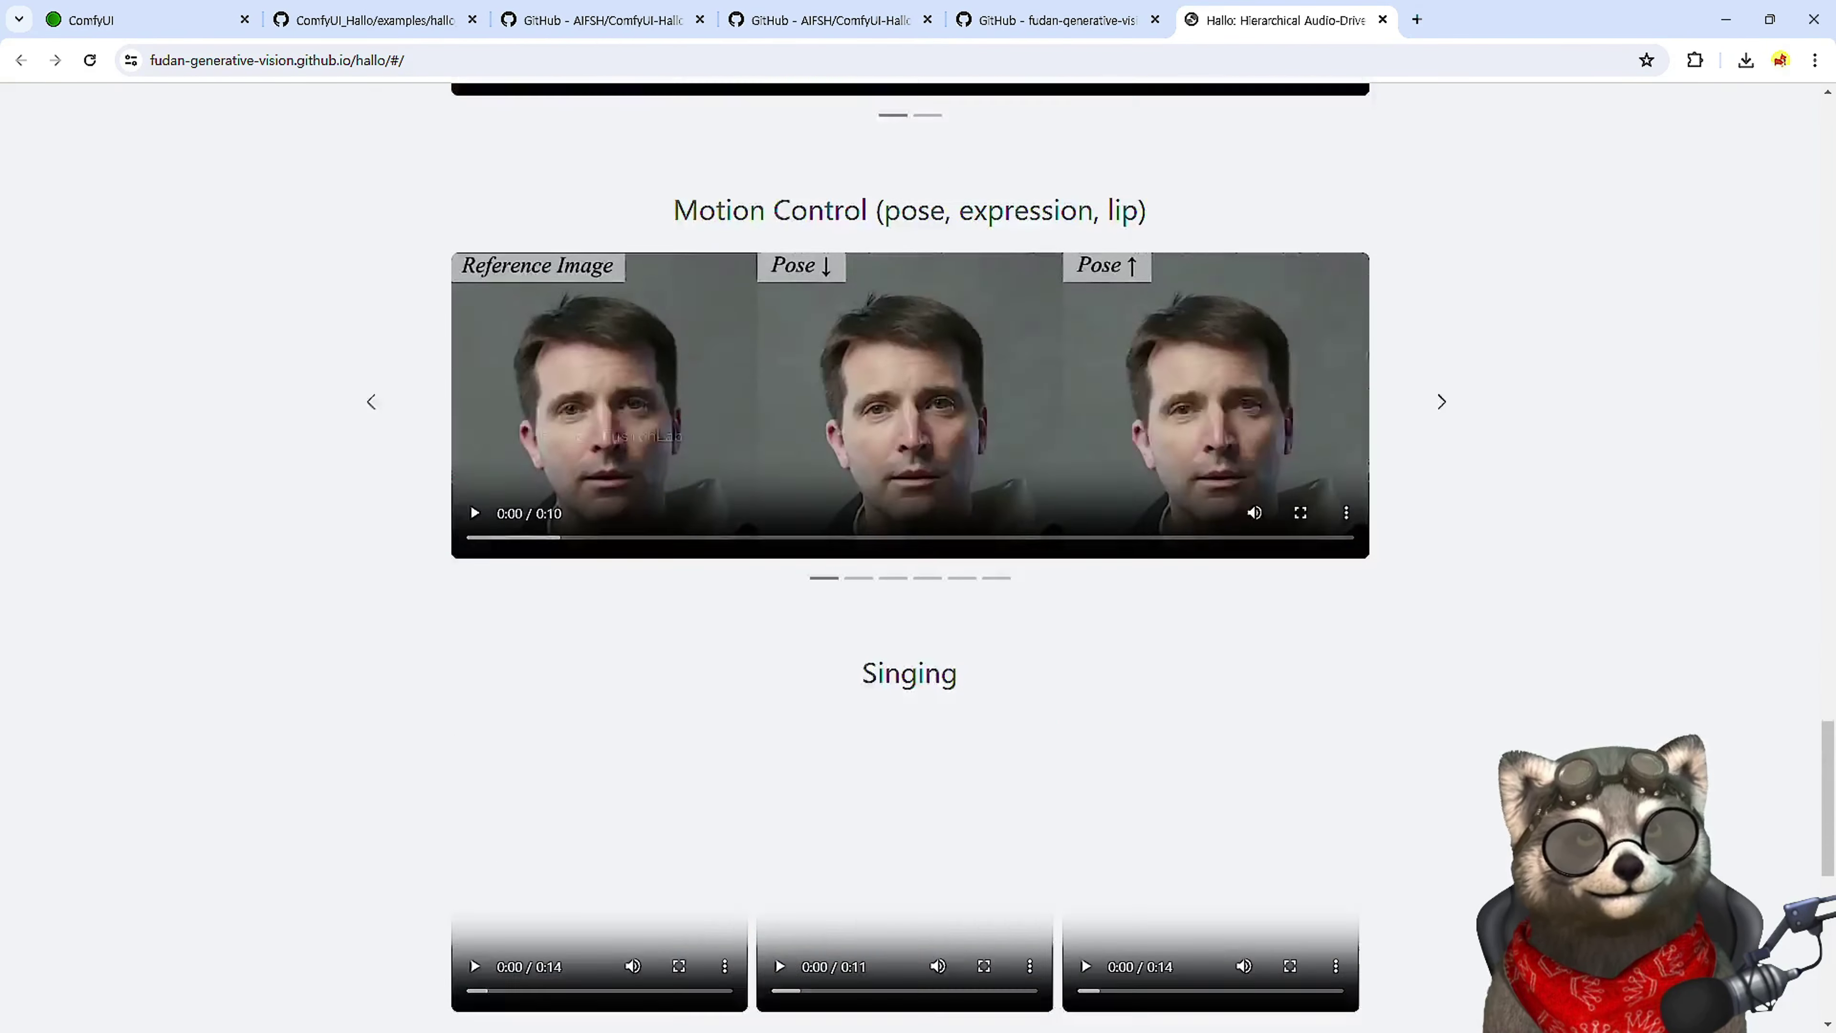
pyautogui.scroll(4, 911, 557)
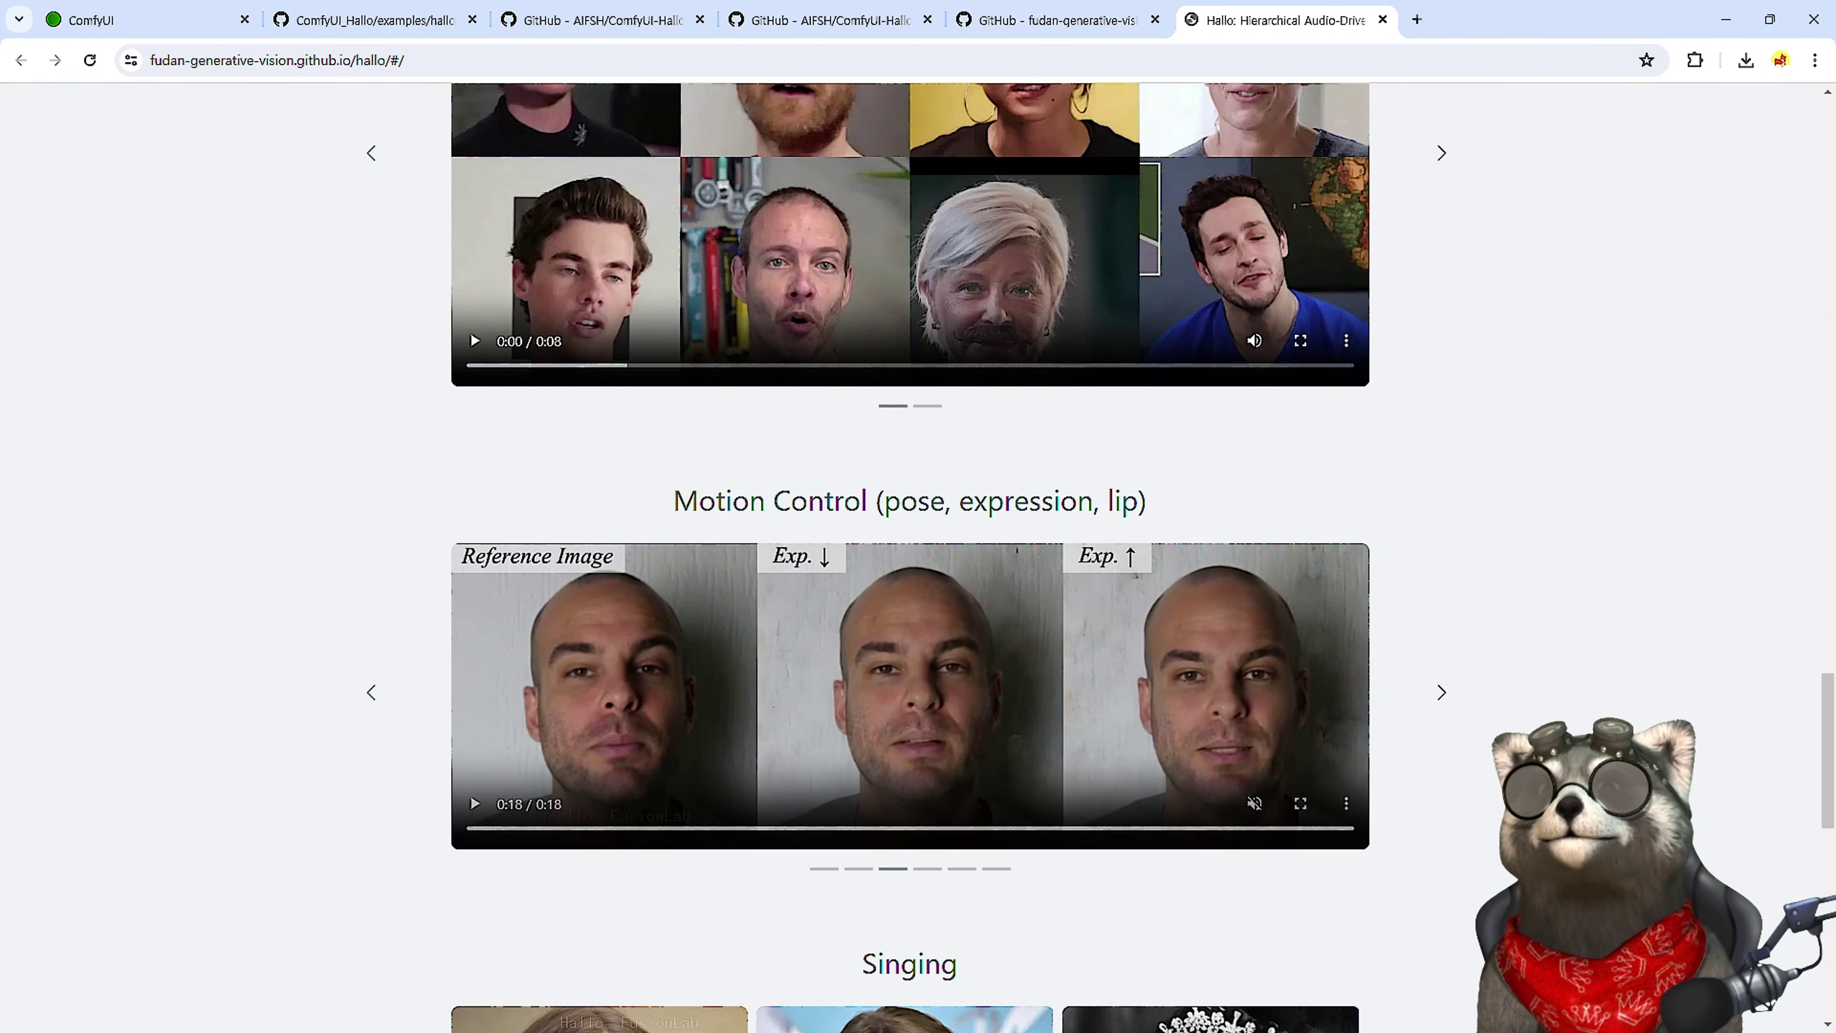
pyautogui.hotkey('ctrl', '1')
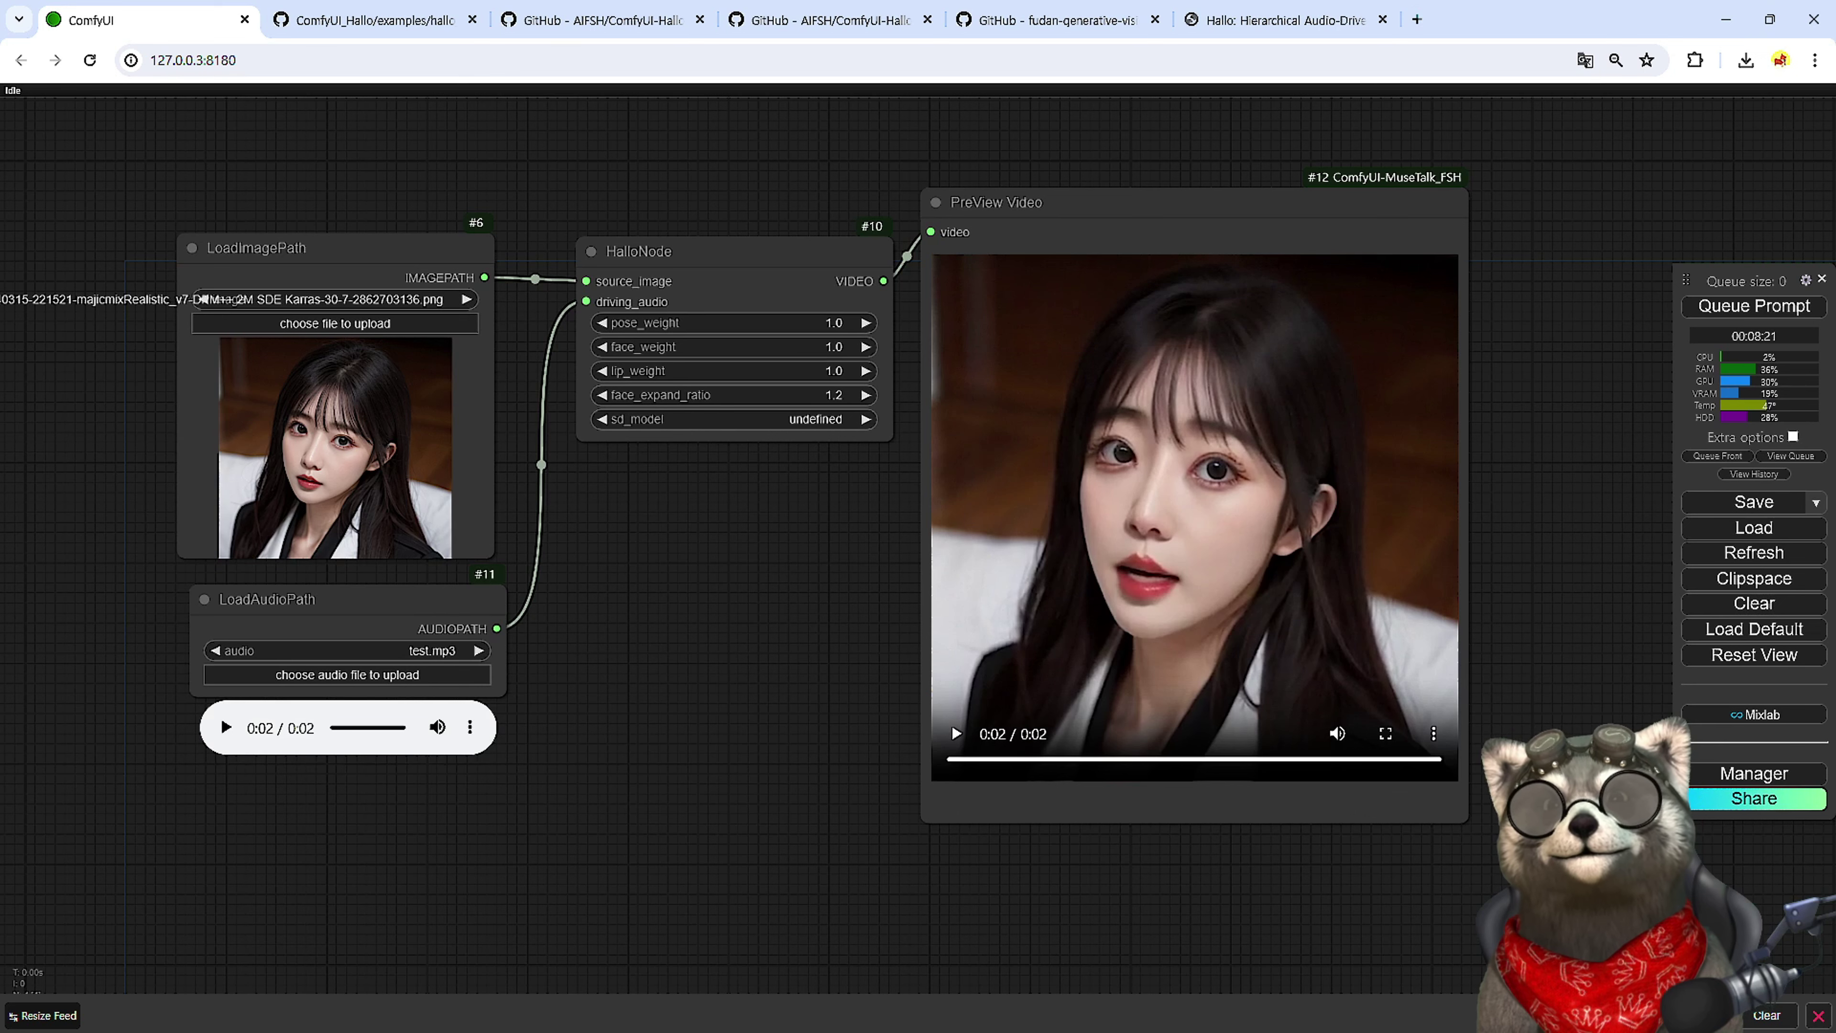
pyautogui.click(1279, 20)
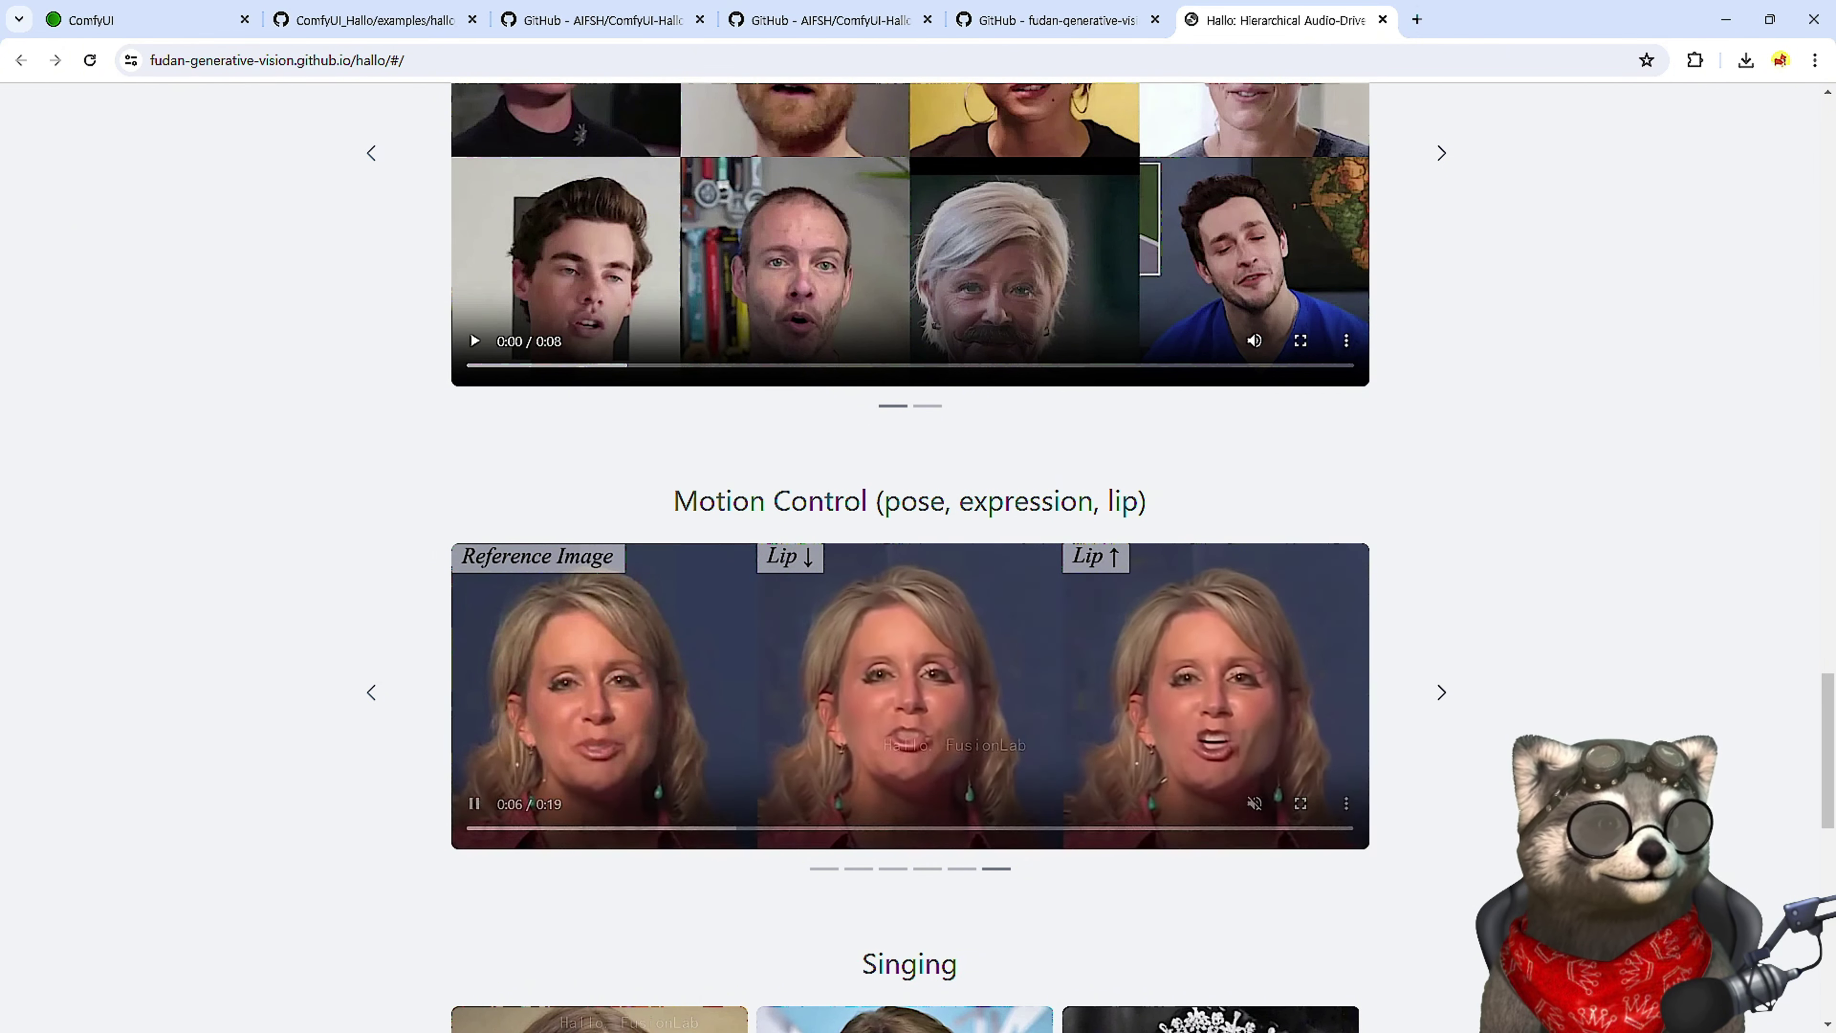
# - Return to the ComfyUI workflow and set the HalloNode's pose_weight to 0.8
pyautogui.click(144, 19)
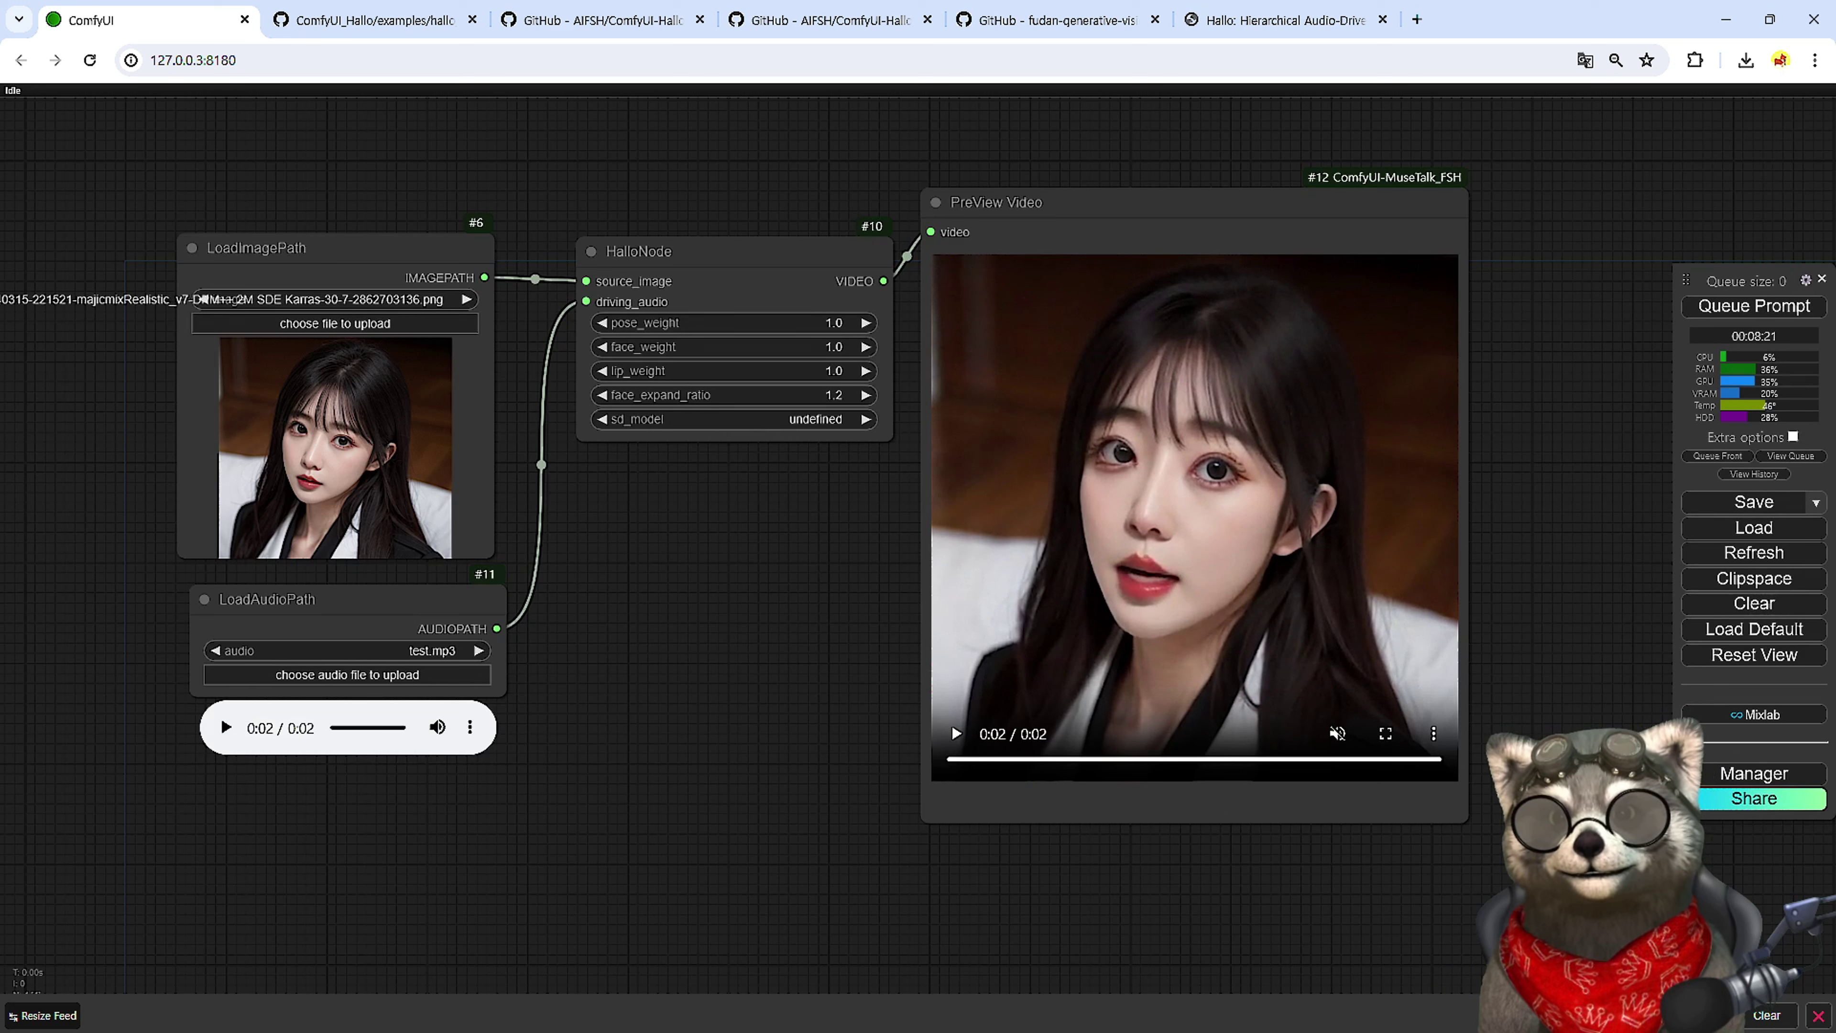
pyautogui.click(602, 323)
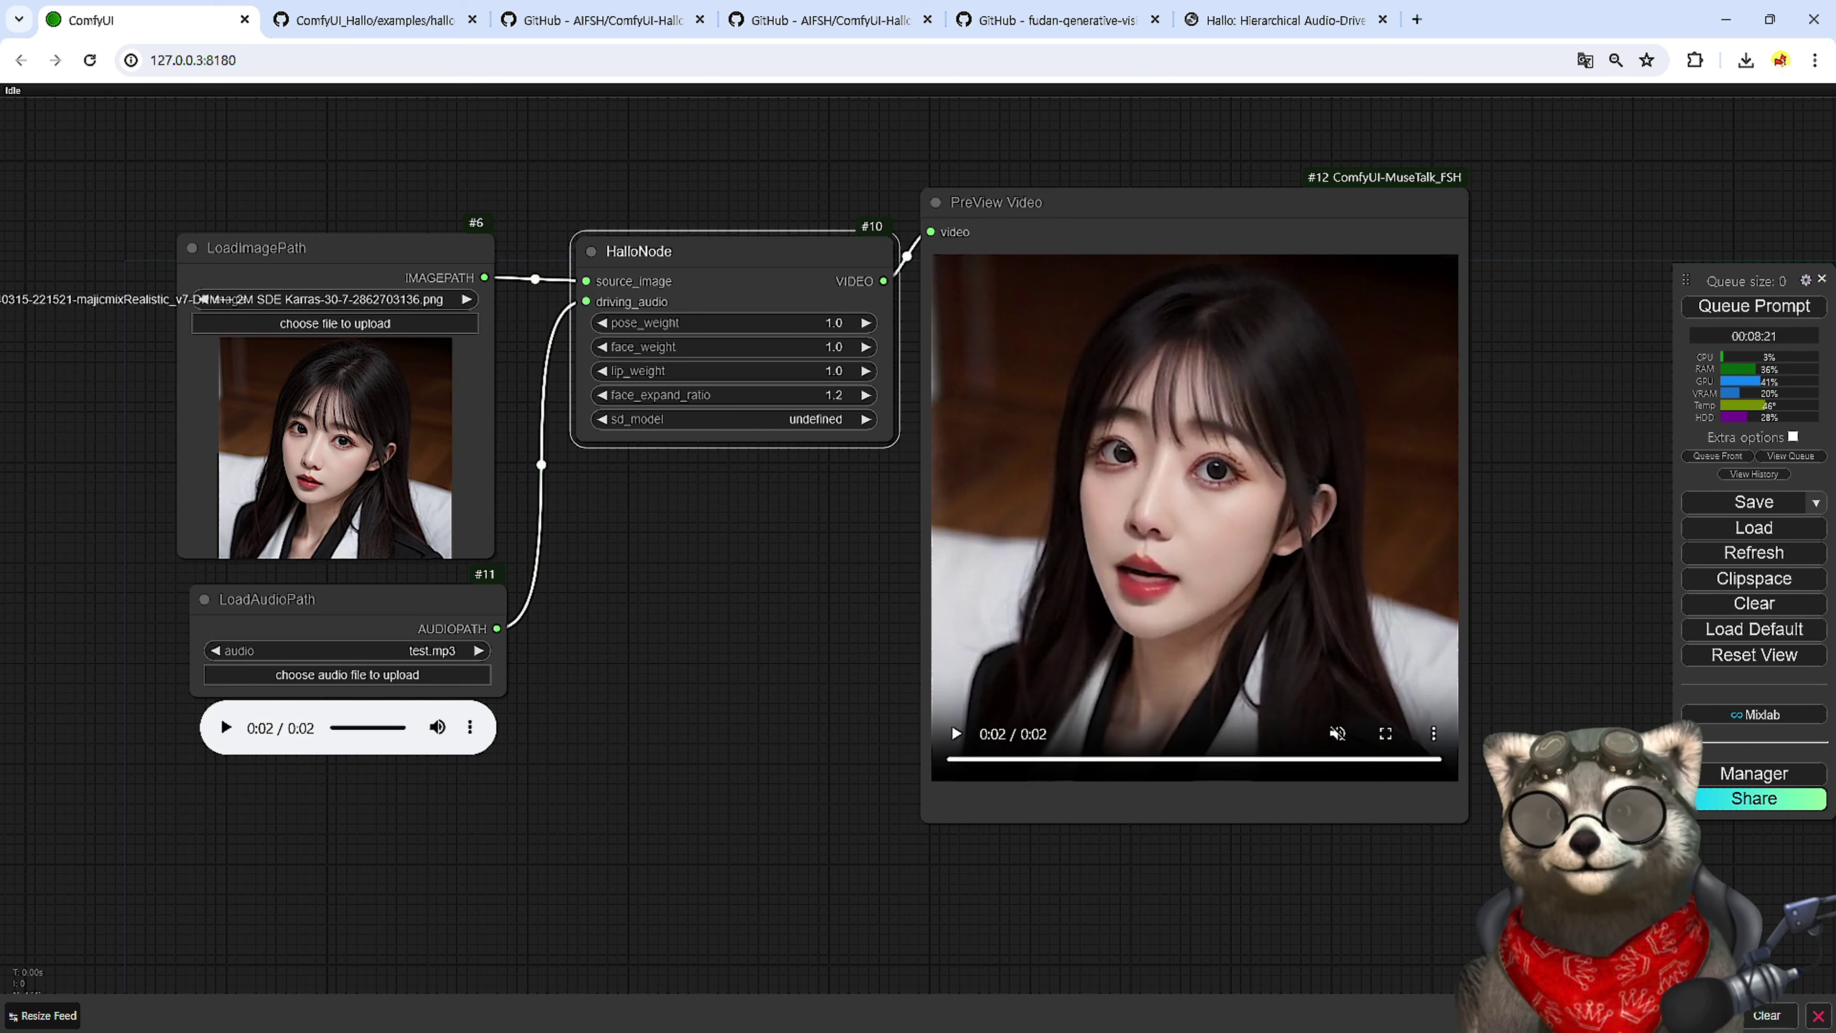
pyautogui.click(788, 323)
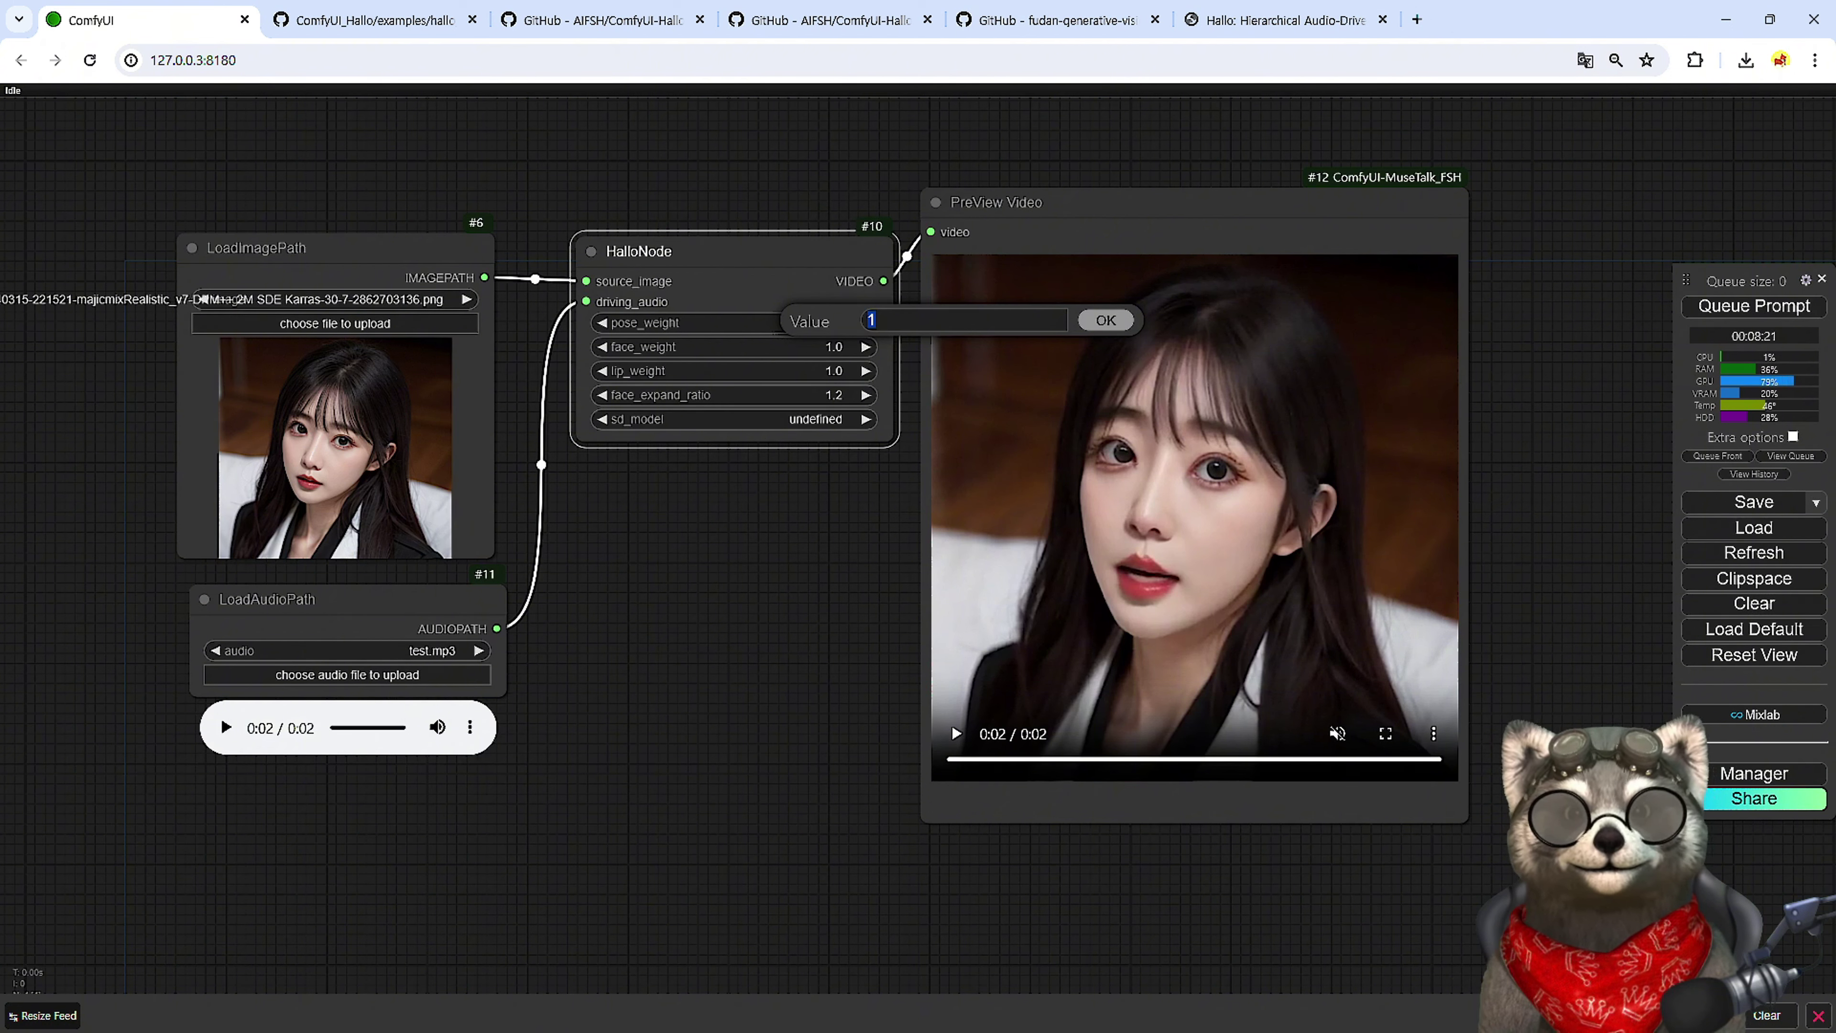
pyautogui.write('0.')
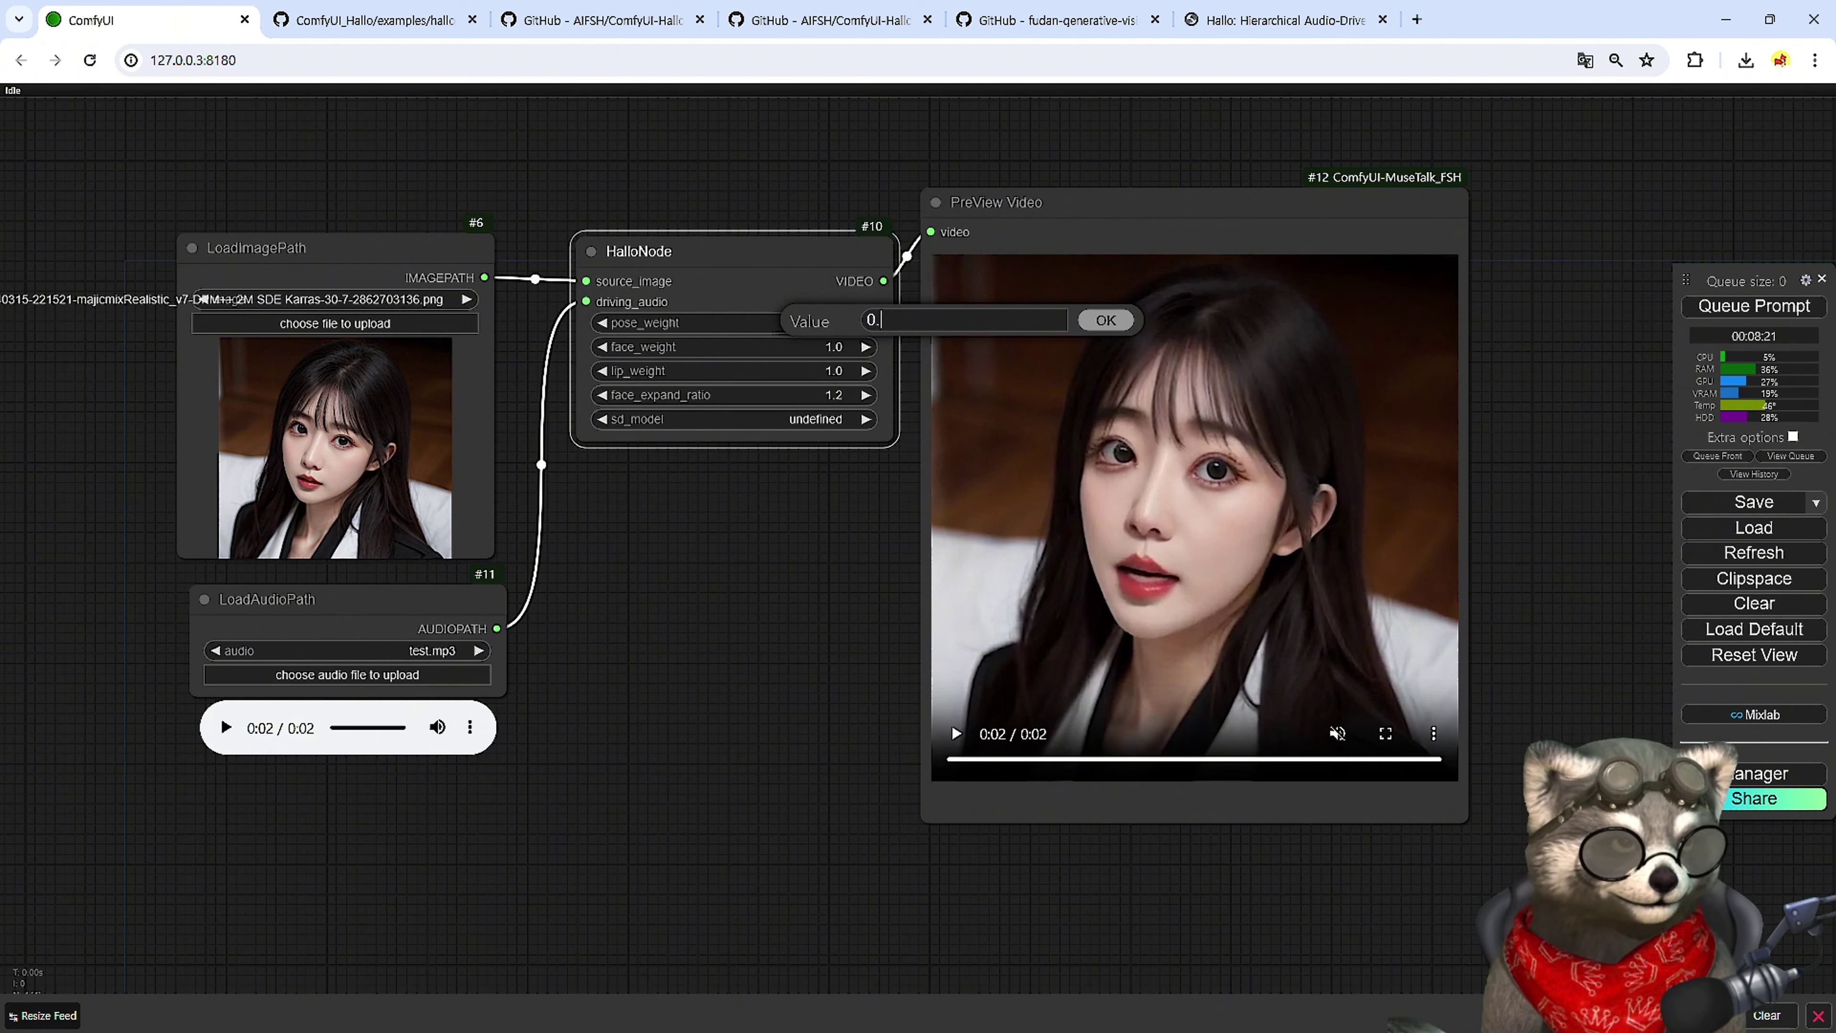
pyautogui.write('8')
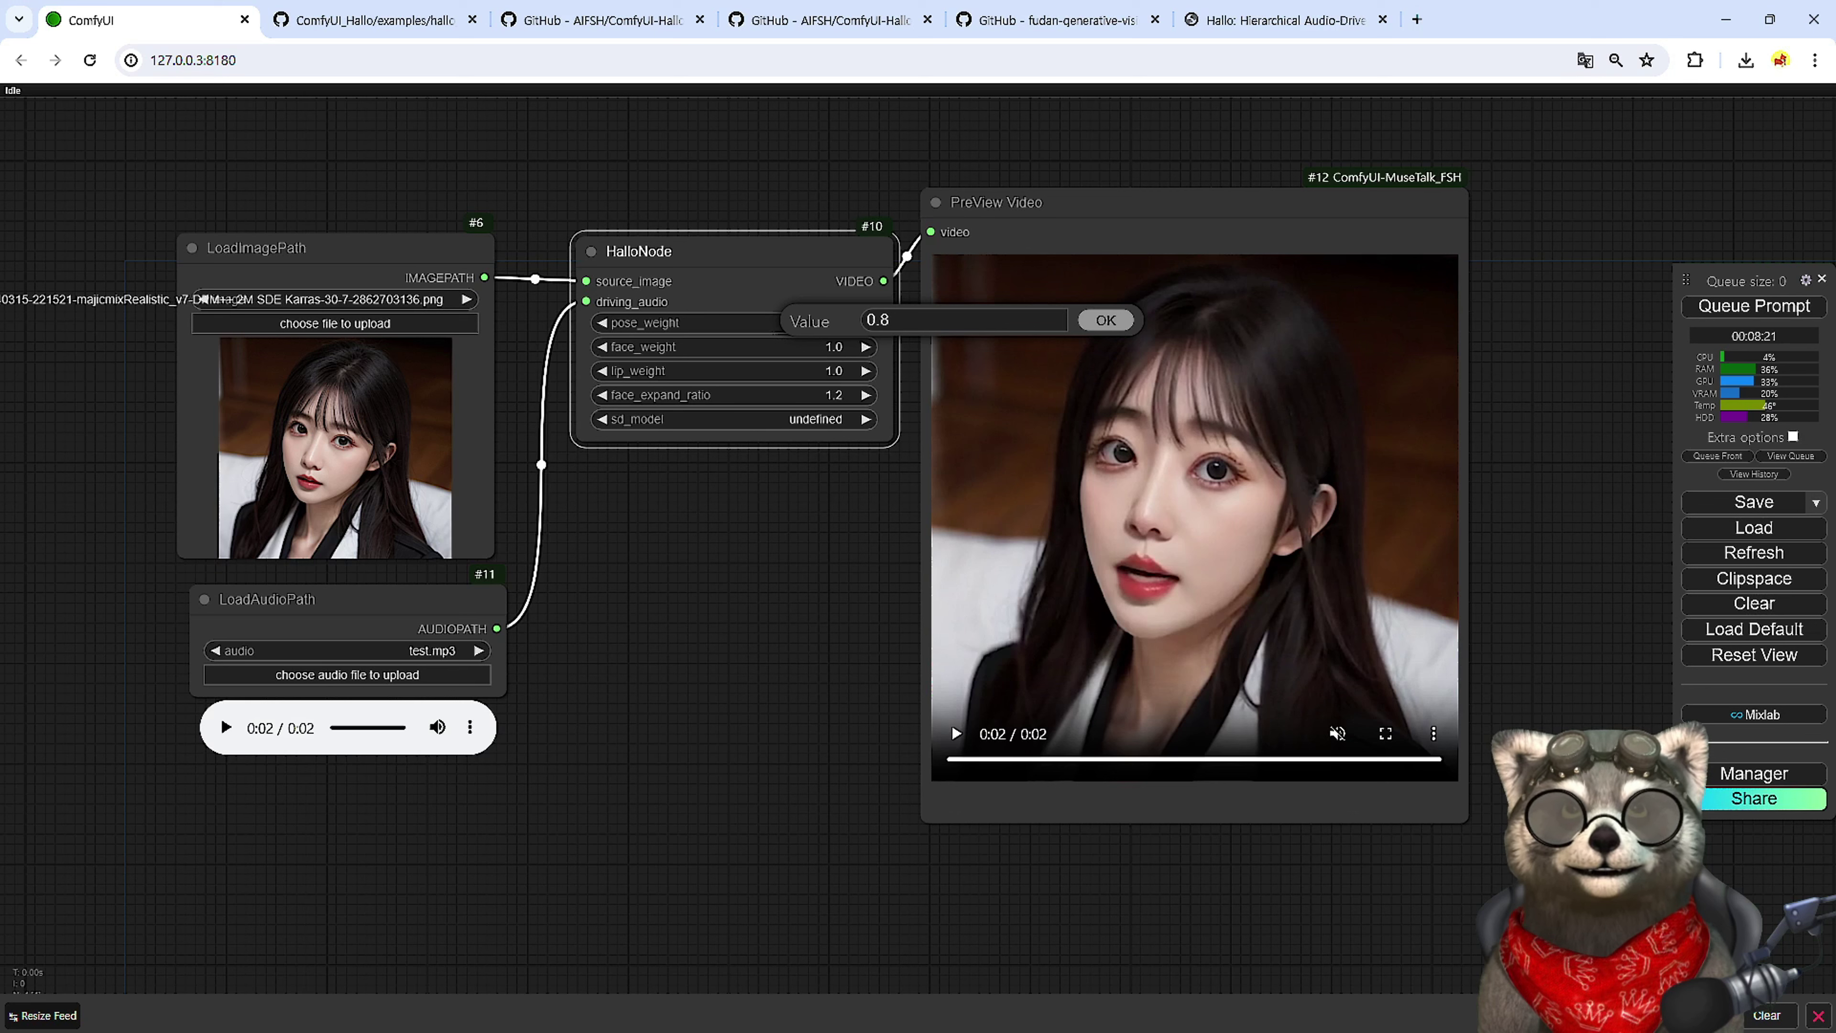
pyautogui.press('Return')
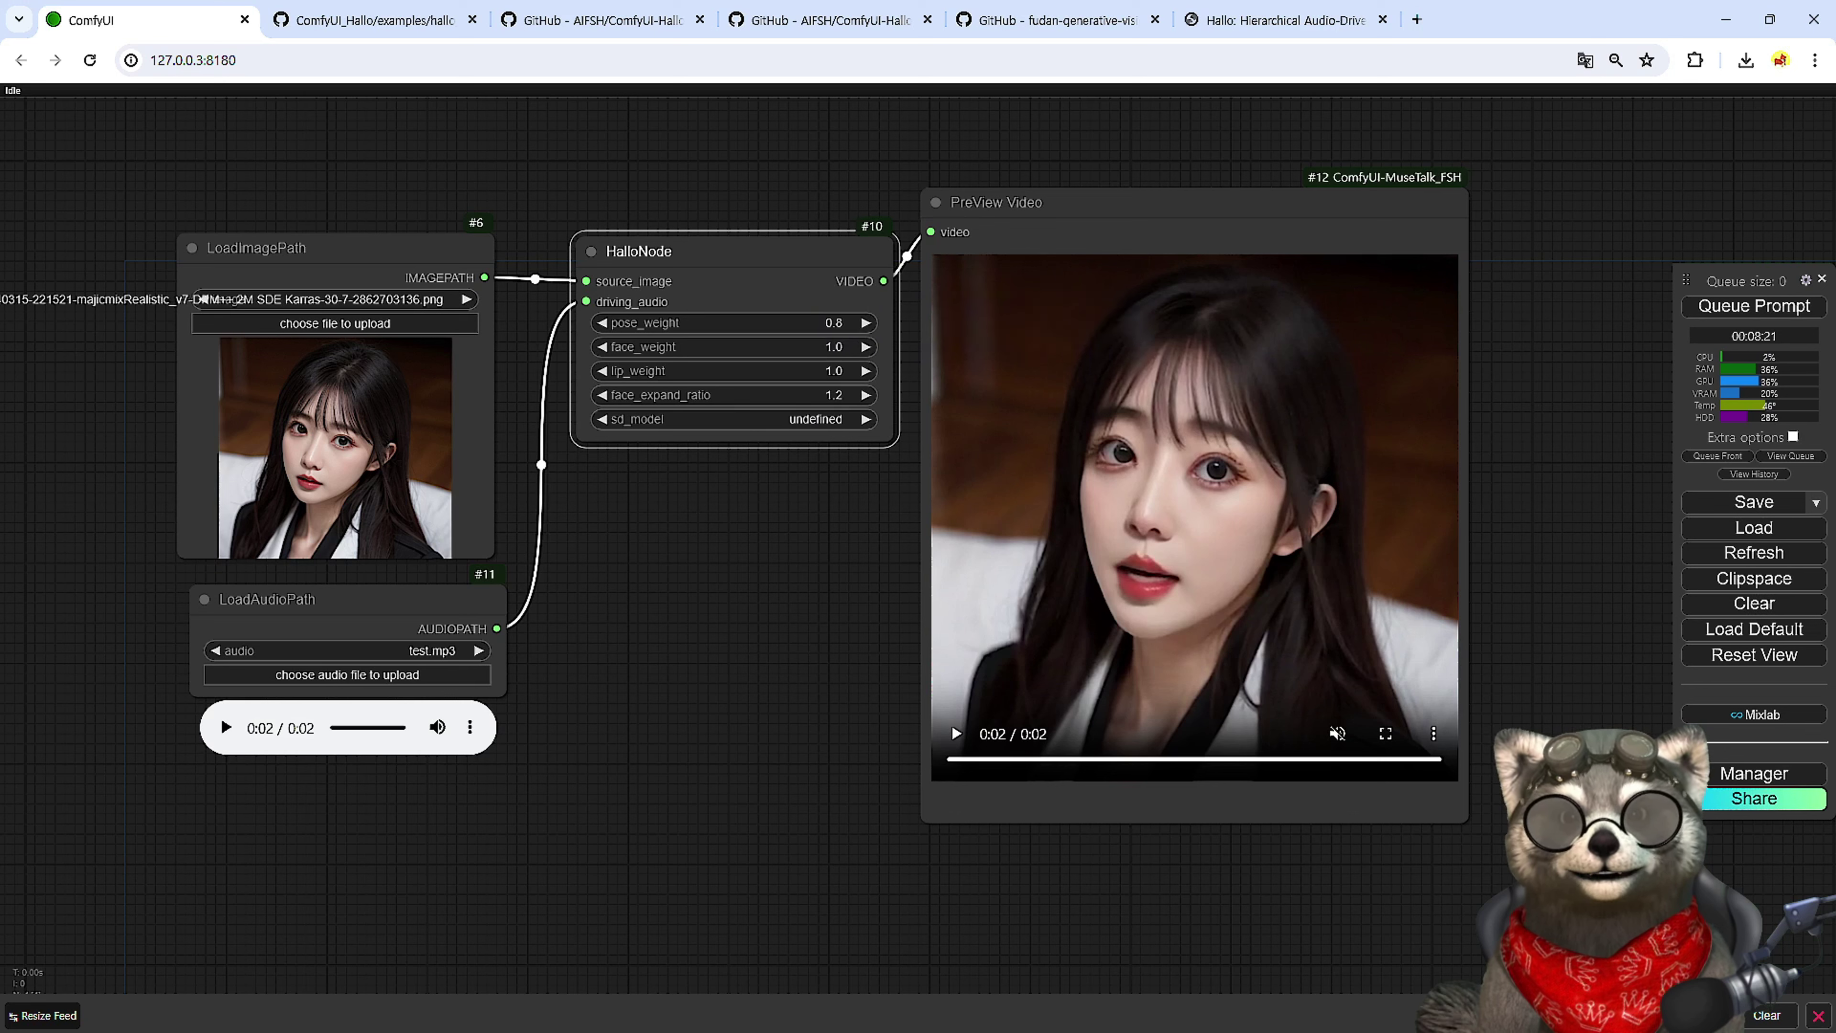